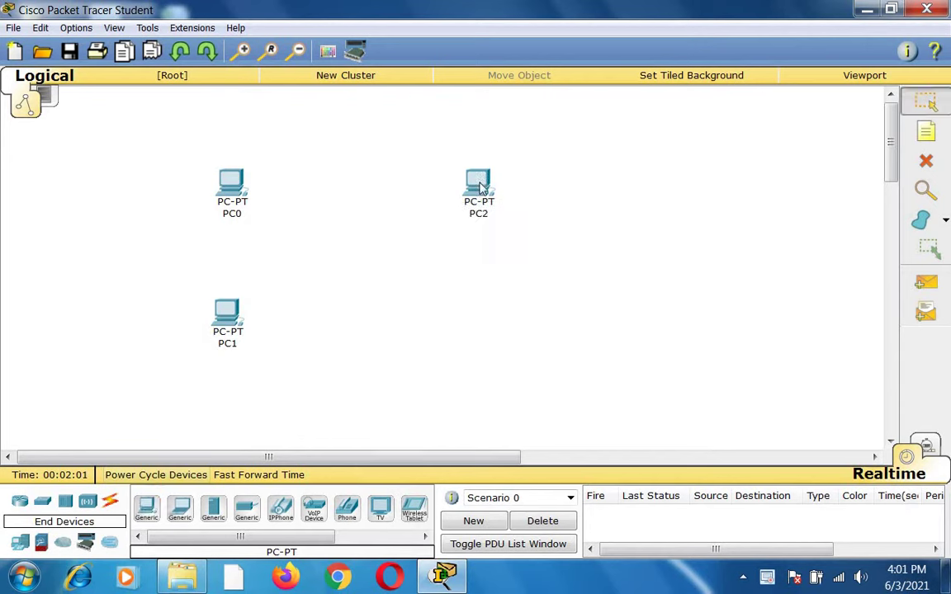
Place PC3 below PC2, Server0 near the top centre, and a 2950-24 switch centred among the PCs
{"action": "left_click", "coordinate": [483, 323]}
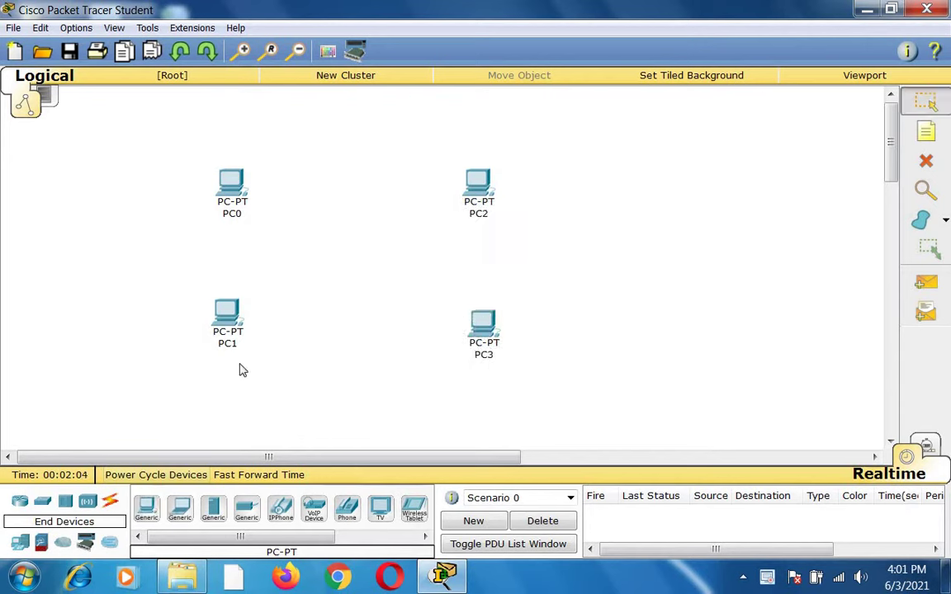
{"action": "left_click", "coordinate": [212, 509]}
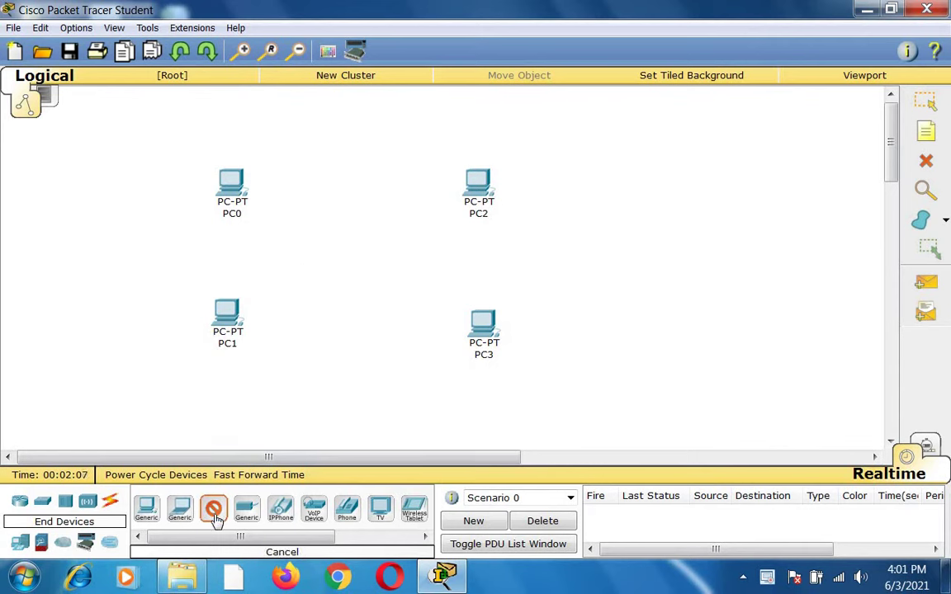
{"action": "left_click", "coordinate": [354, 122]}
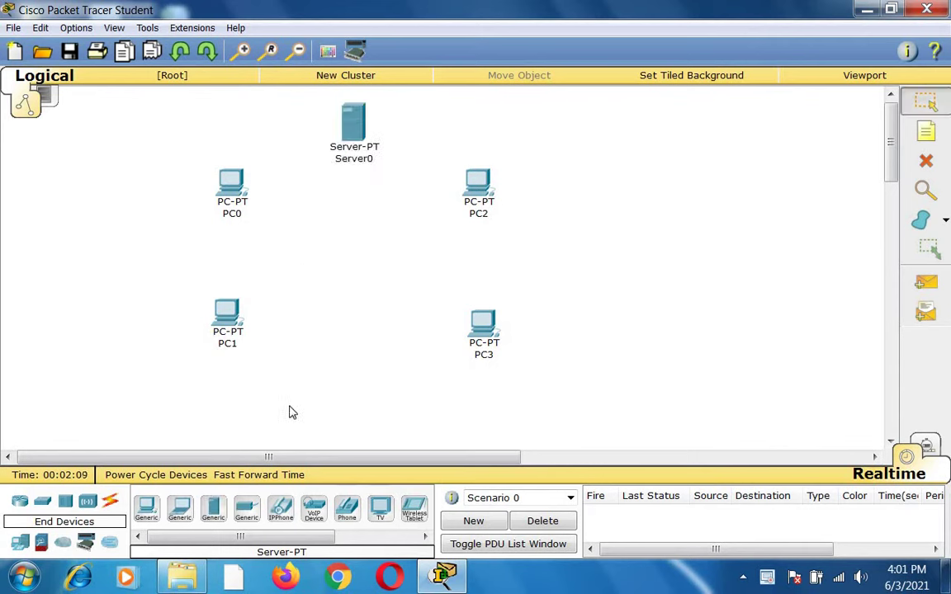
{"action": "left_click", "coordinate": [42, 504]}
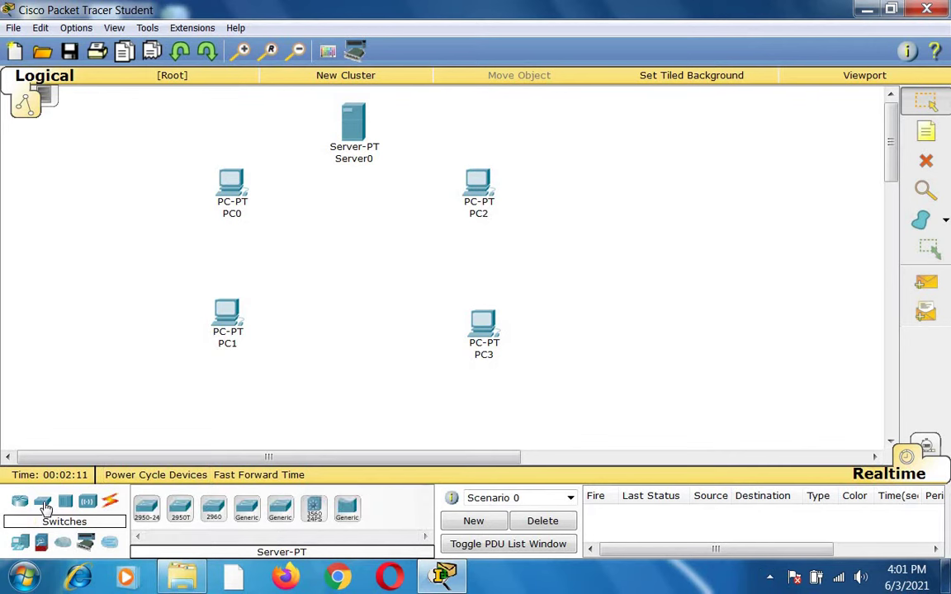
{"action": "left_click", "coordinate": [147, 510]}
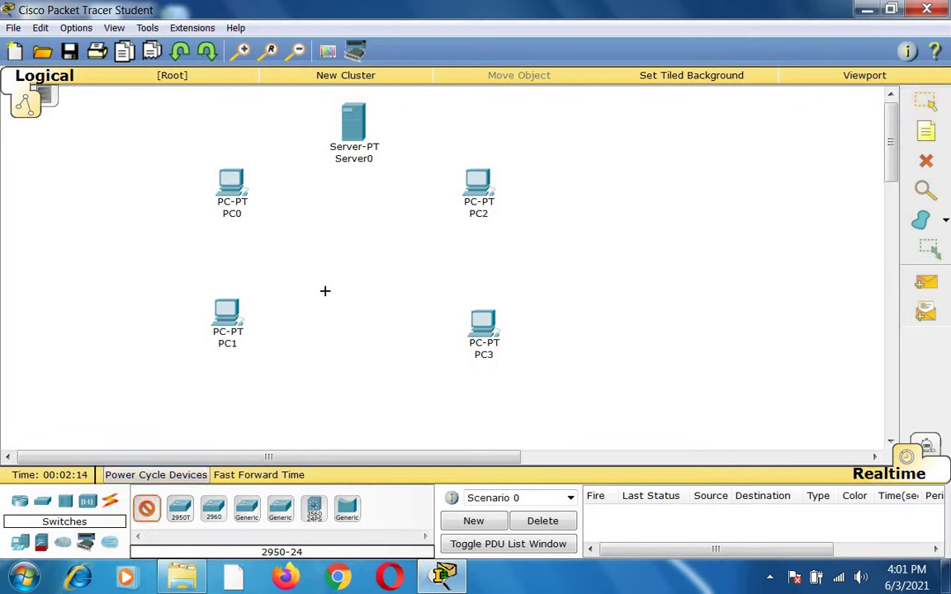
{"action": "left_click", "coordinate": [348, 242]}
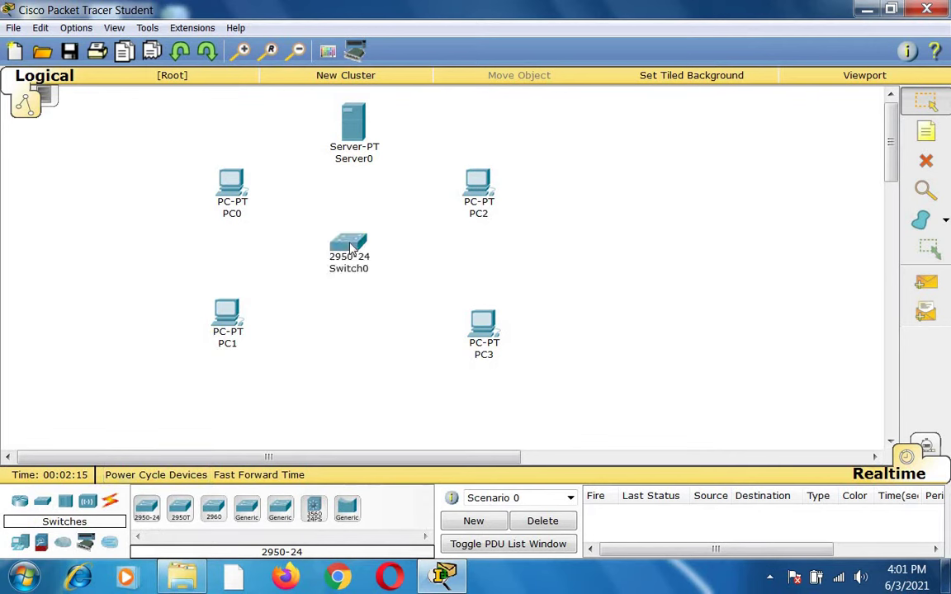
{"action": "left_click", "coordinate": [111, 504]}
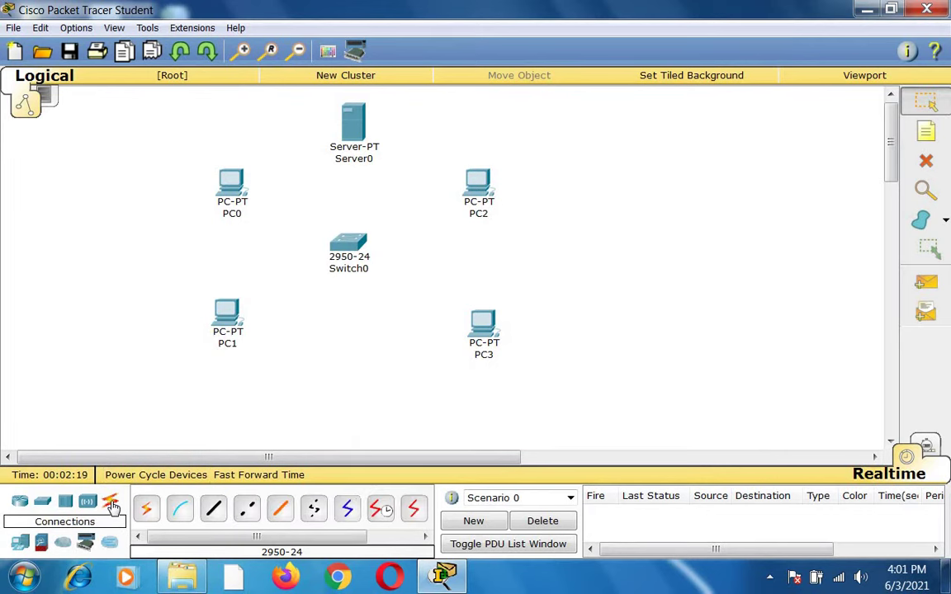
Cable PC0 and PC1 to Switch0 ports FastEthernet0/1 and 0/2 with copper straight-through links
{"action": "left_click", "coordinate": [213, 510]}
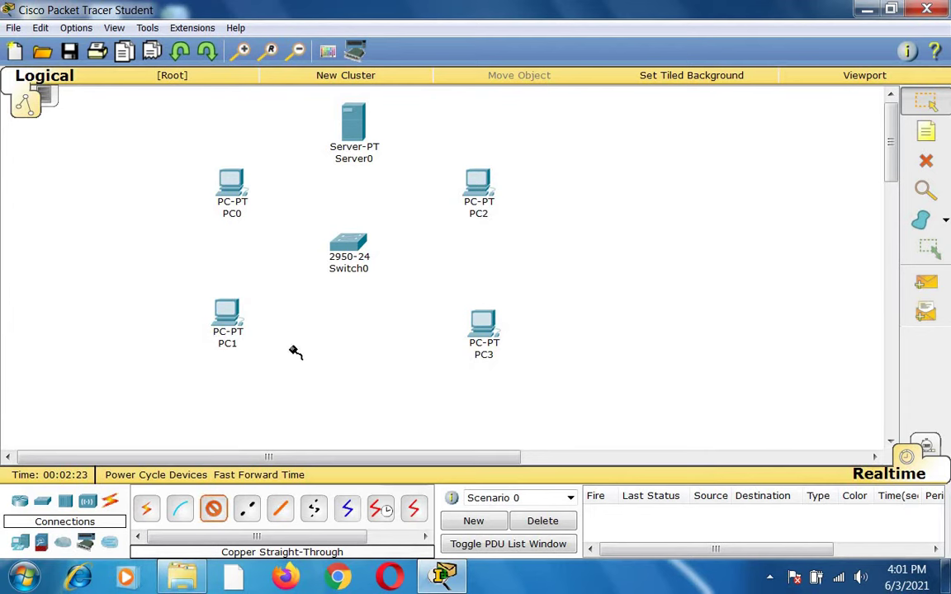
{"action": "left_click", "coordinate": [342, 245]}
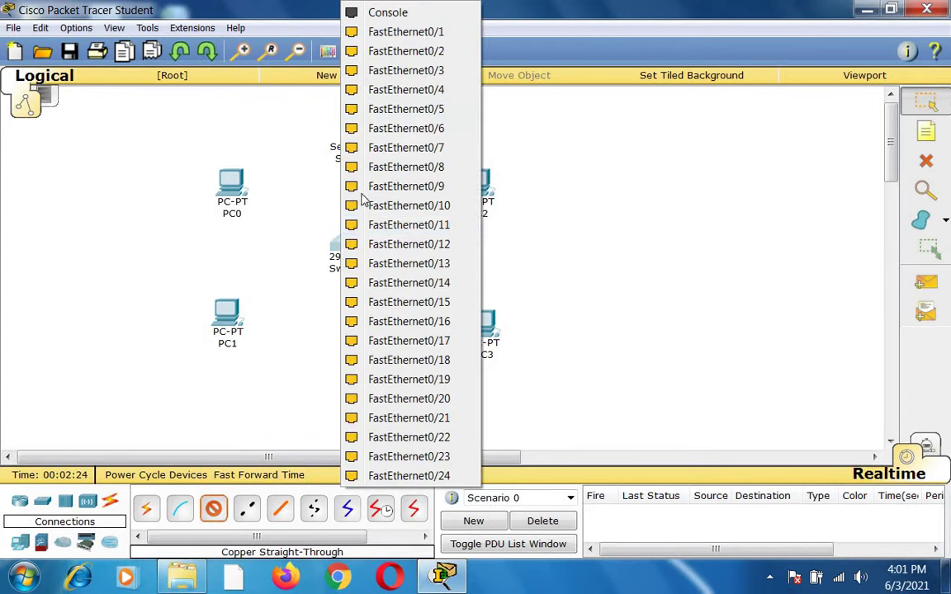
{"action": "left_click", "coordinate": [417, 32]}
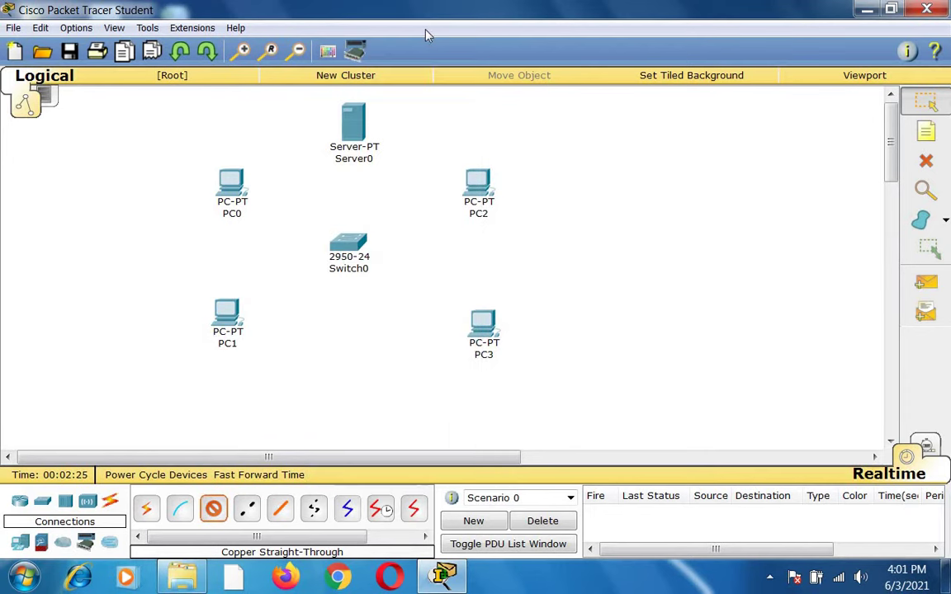
{"action": "left_click", "coordinate": [234, 189]}
{"action": "left_click", "coordinate": [273, 214]}
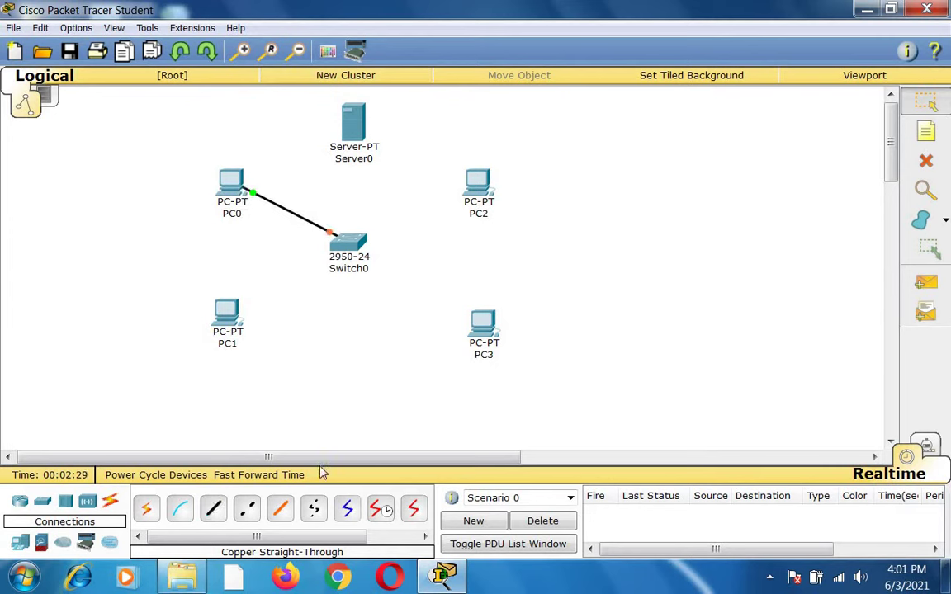
{"action": "left_click", "coordinate": [342, 249]}
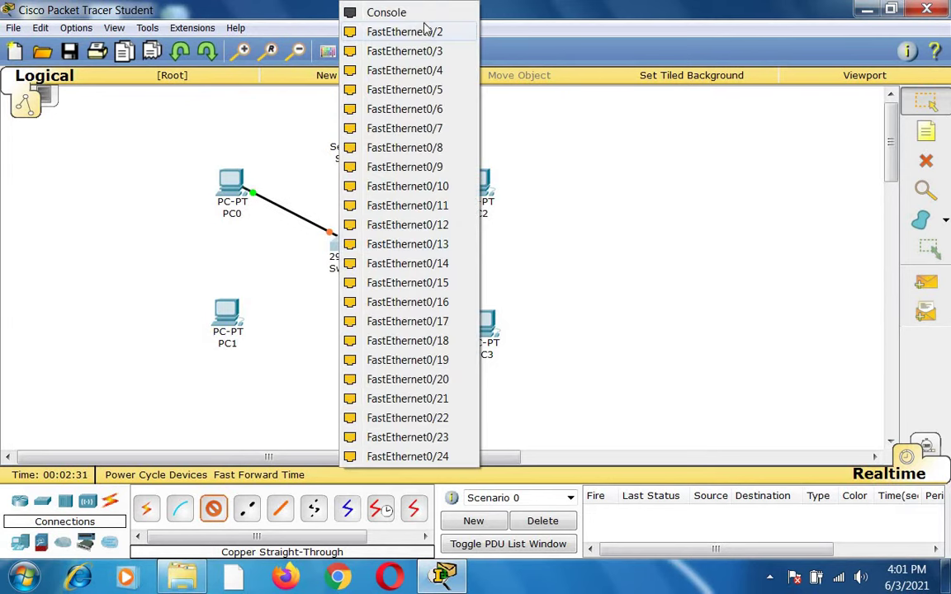
{"action": "left_click", "coordinate": [373, 31]}
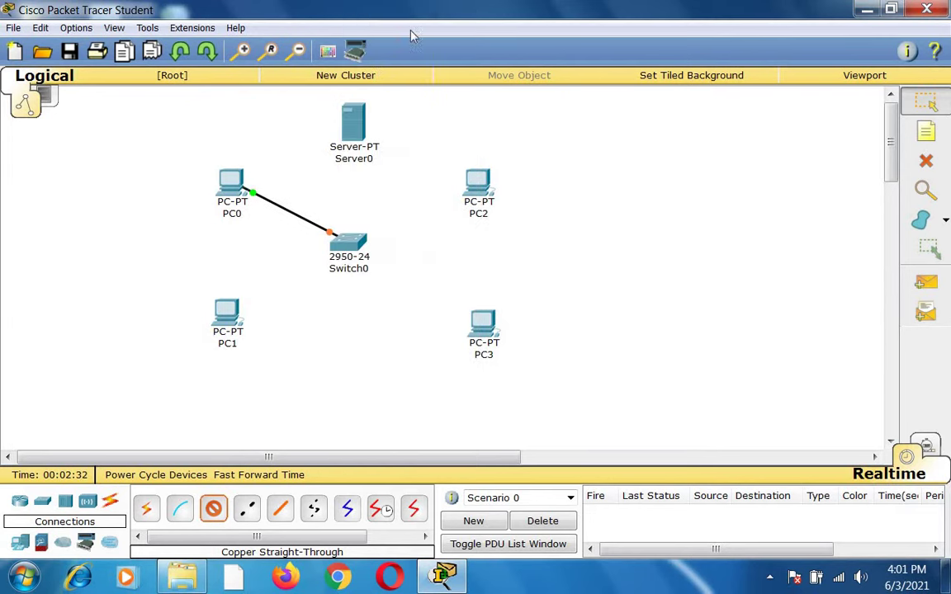
{"action": "left_click", "coordinate": [226, 315]}
{"action": "left_click", "coordinate": [262, 348]}
Connect PC2 to the next free switch port and PC3 to FastEthernet0/4 with straight-through cables
{"action": "left_click", "coordinate": [216, 513]}
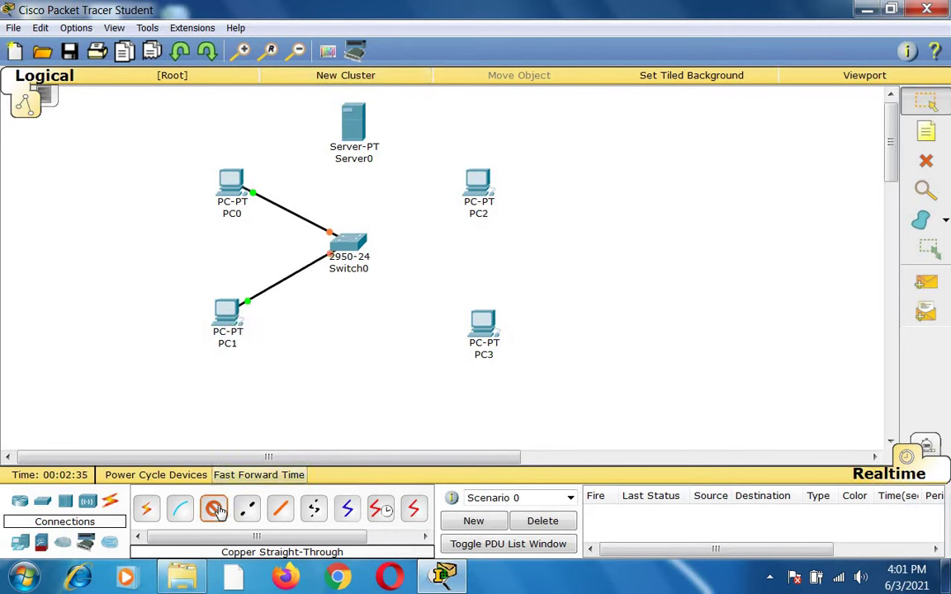
{"action": "left_click", "coordinate": [342, 246]}
{"action": "left_click", "coordinate": [403, 29]}
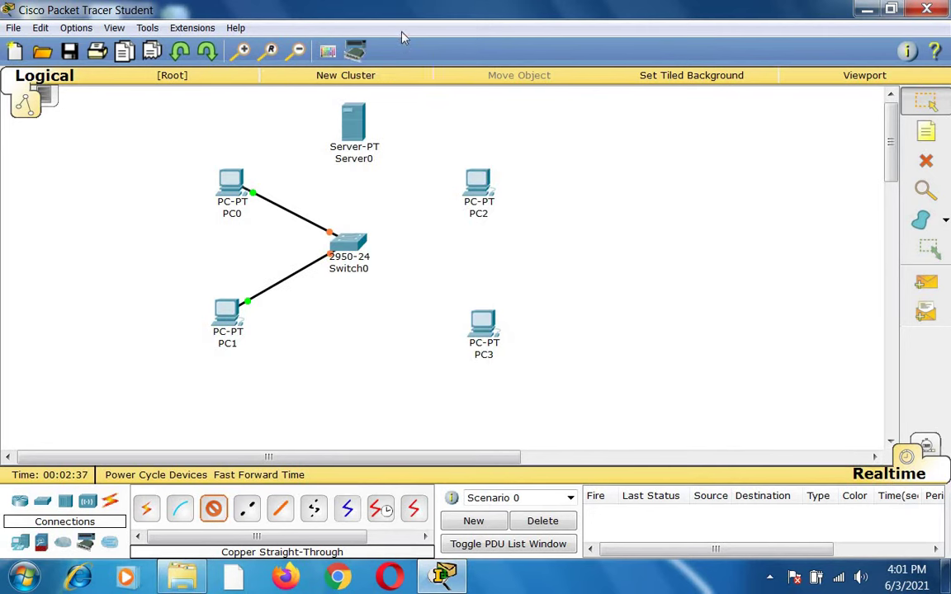
{"action": "left_click", "coordinate": [479, 185]}
{"action": "left_click", "coordinate": [535, 210]}
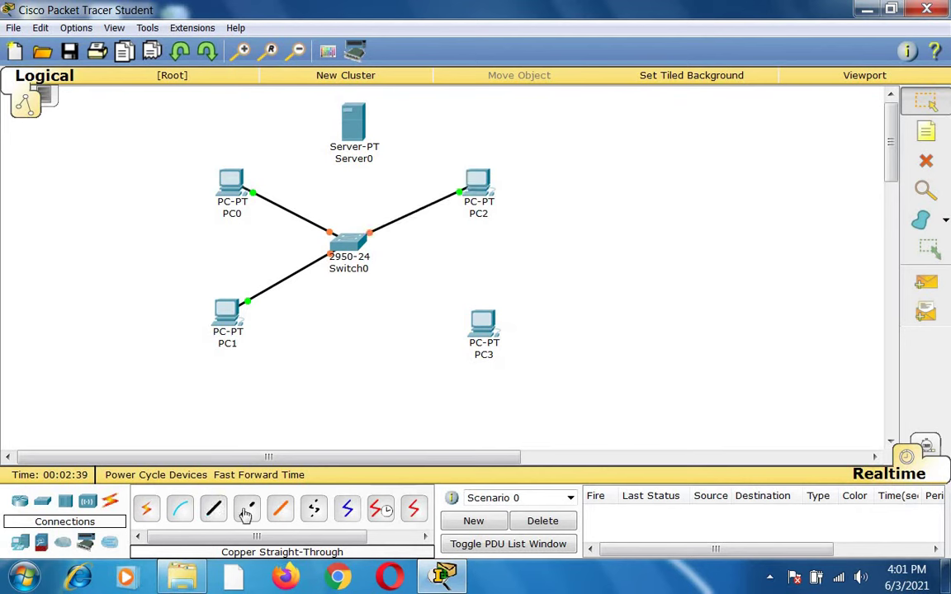
{"action": "left_click", "coordinate": [213, 509]}
{"action": "left_click", "coordinate": [355, 246]}
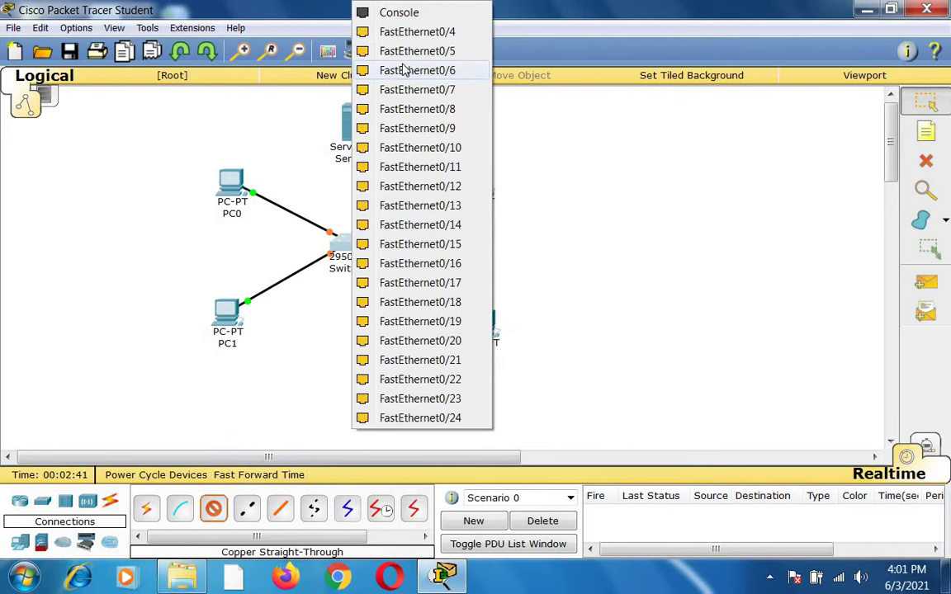
{"action": "left_click", "coordinate": [423, 32]}
{"action": "left_click", "coordinate": [492, 319]}
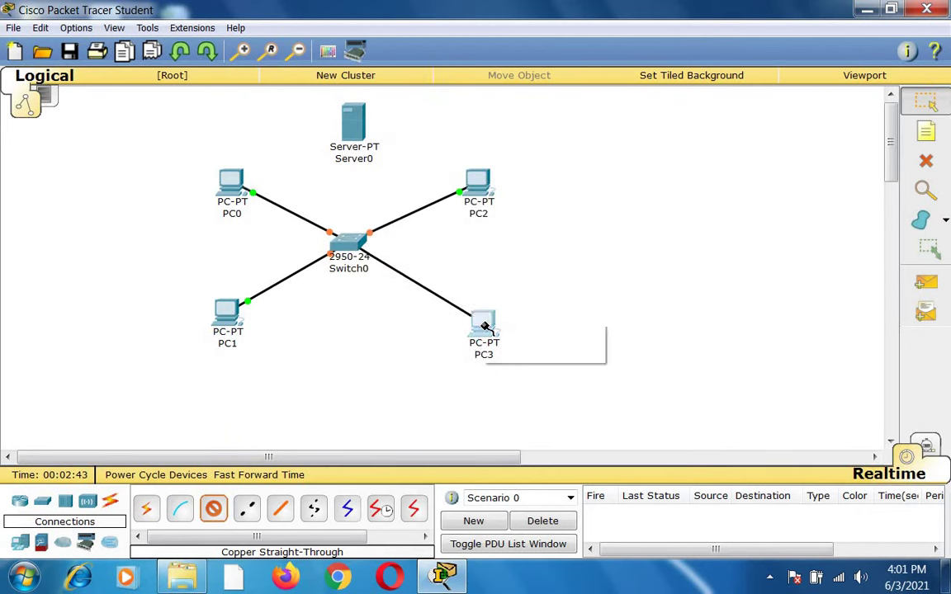
{"action": "left_click", "coordinate": [528, 352]}
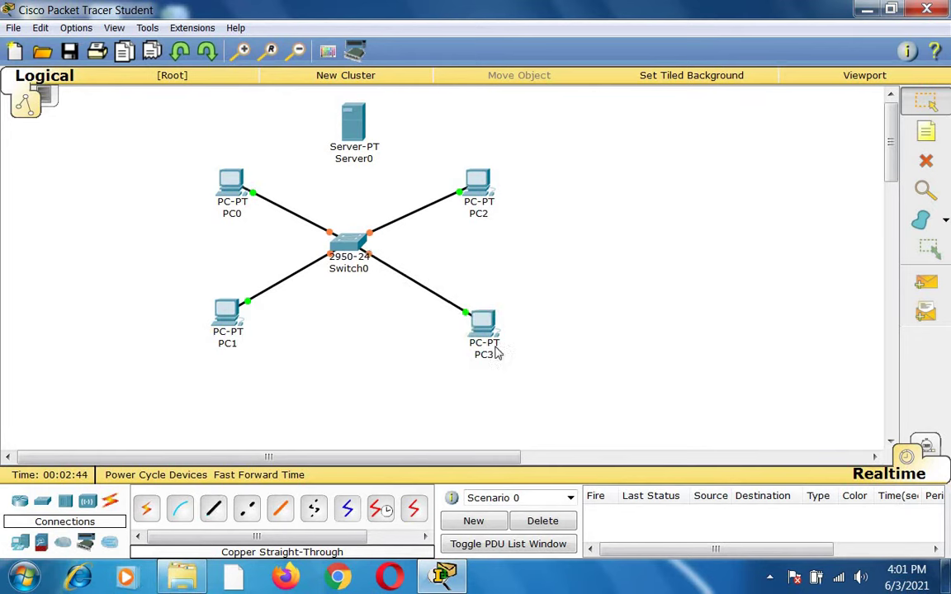
Link Server0's FastEthernet0 to Switch0 FastEthernet0/5 with a straight-through cable
{"action": "left_click", "coordinate": [213, 509]}
{"action": "left_click", "coordinate": [349, 244]}
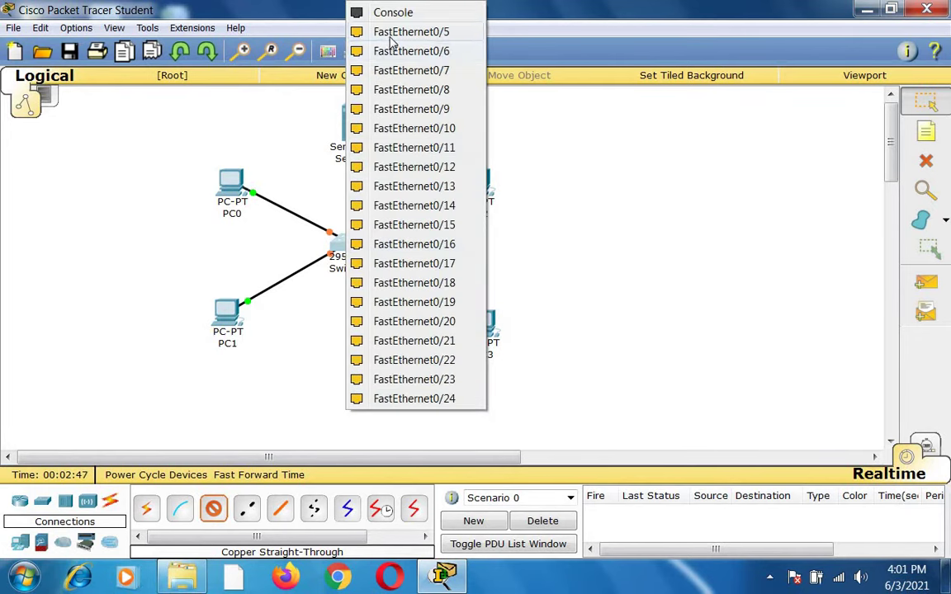
{"action": "left_click", "coordinate": [395, 33]}
{"action": "left_click", "coordinate": [354, 123]}
{"action": "left_click", "coordinate": [386, 135]}
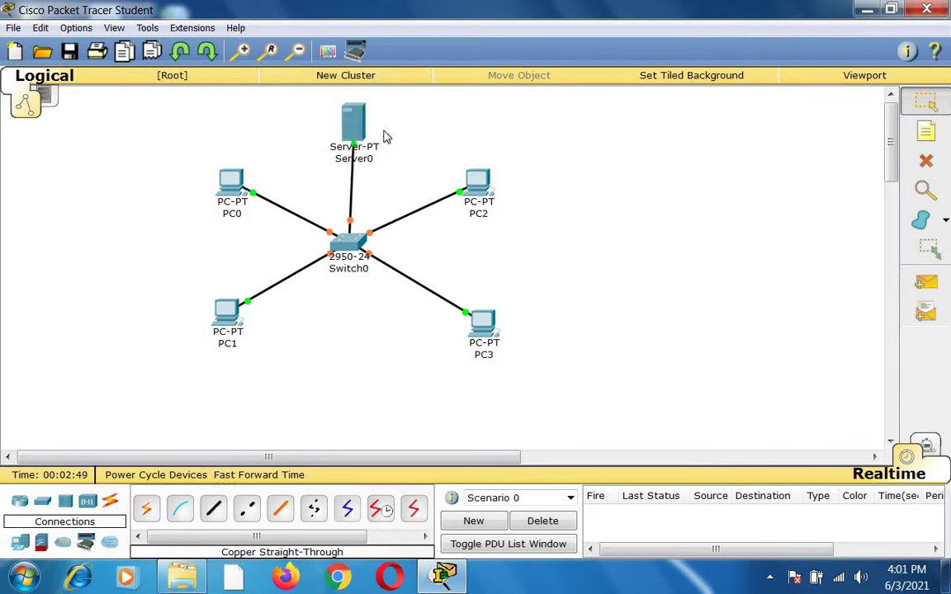
{"action": "left_click", "coordinate": [935, 128]}
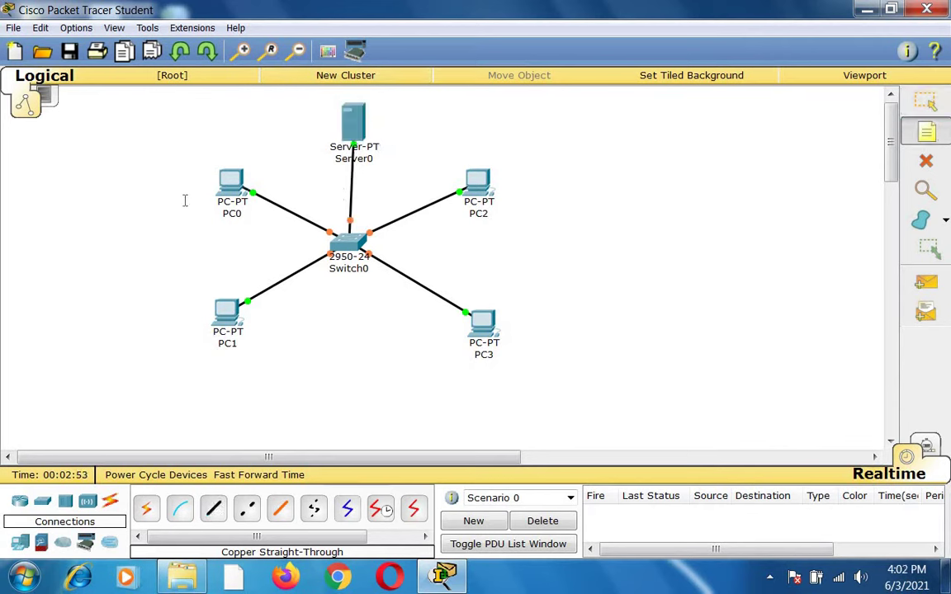
{"action": "left_click", "coordinate": [924, 102]}
Add a note reading 'web client 192.168.11.1' above PC0
{"action": "left_click", "coordinate": [930, 132]}
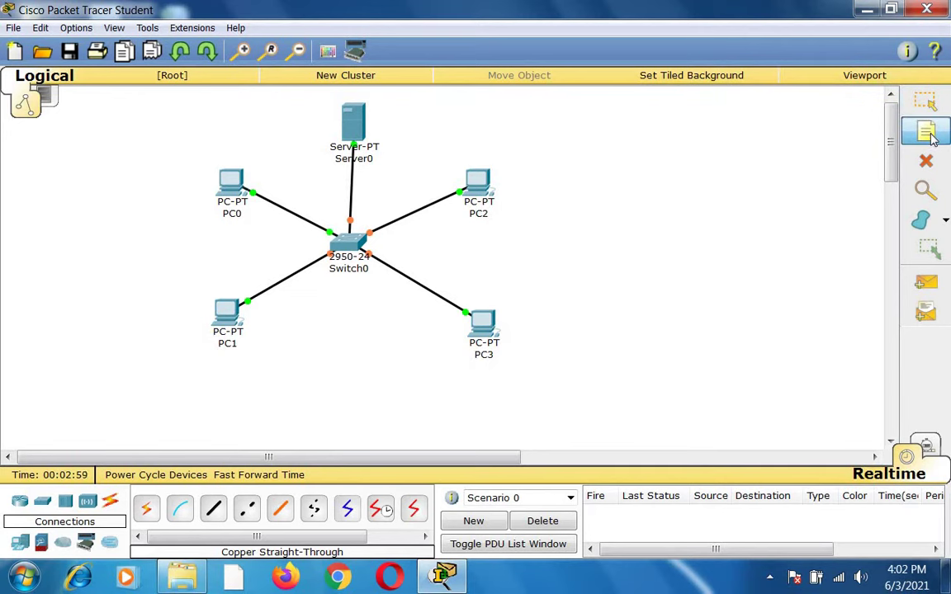
{"action": "left_click", "coordinate": [220, 148]}
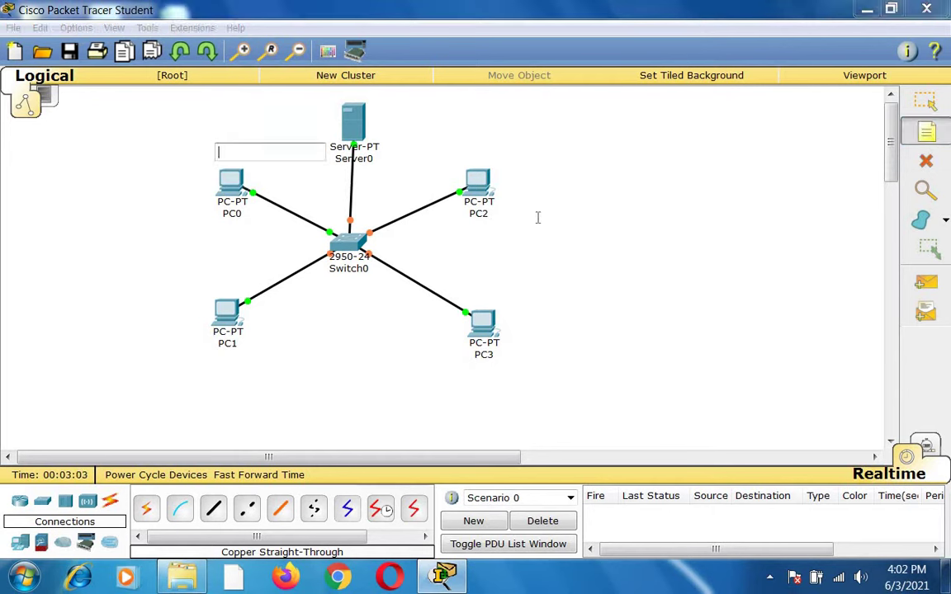
{"action": "type", "text": "web"}
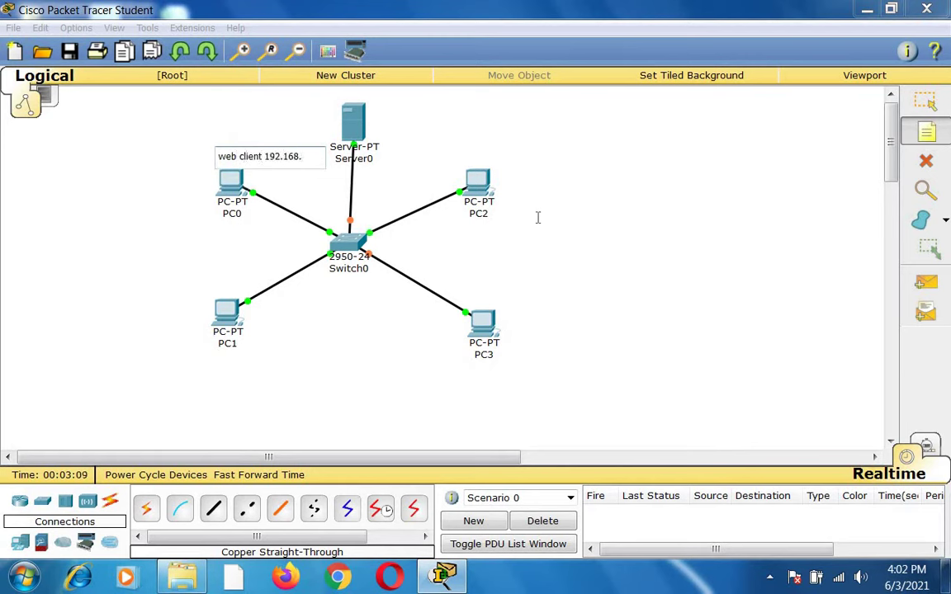
{"action": "type", "text": "client 192.168.11.1"}
{"action": "left_click", "coordinate": [664, 160]}
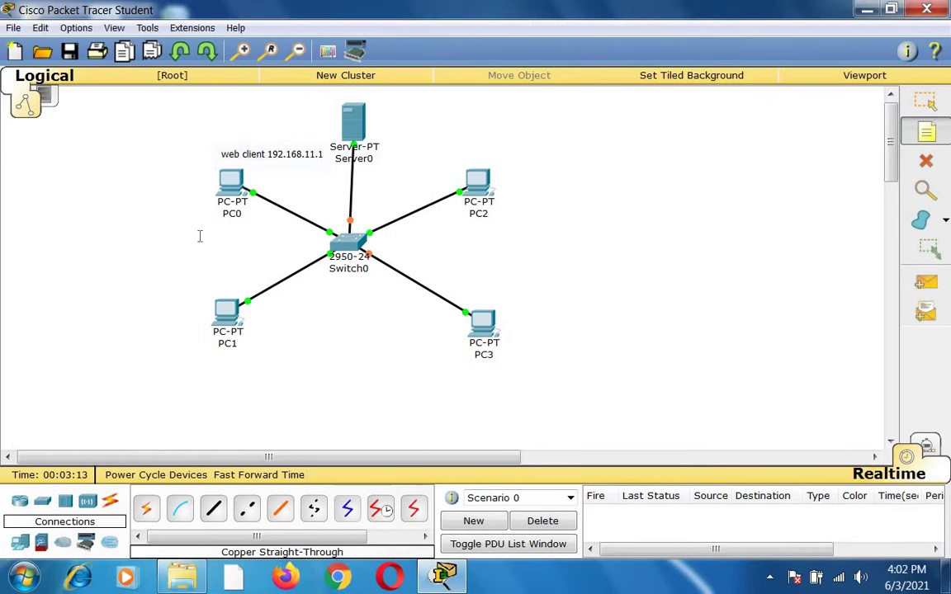
Add the note 'Email client 192.168.11.2' below PC1
{"action": "left_click", "coordinate": [208, 355]}
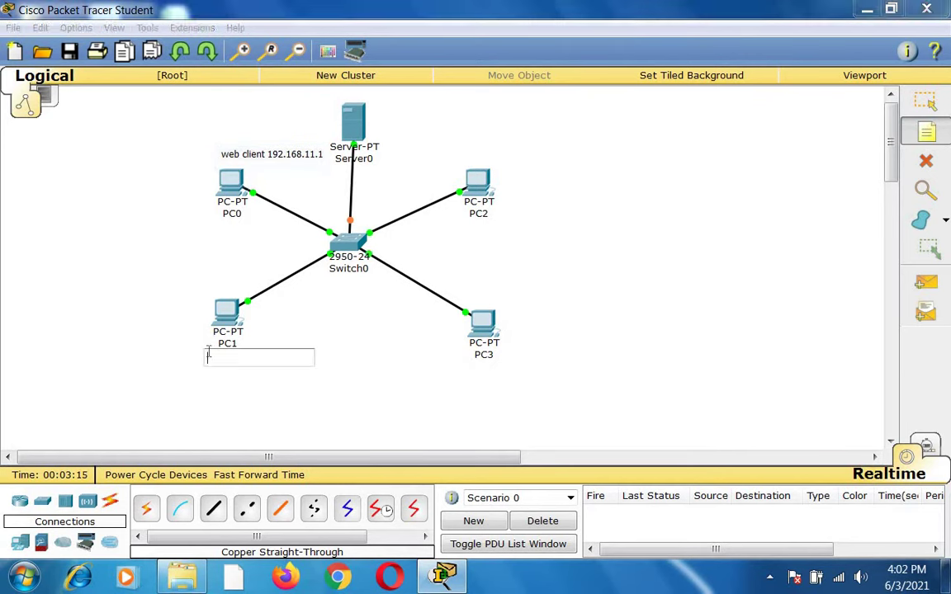
{"action": "type", "text": "Email client 192.1"}
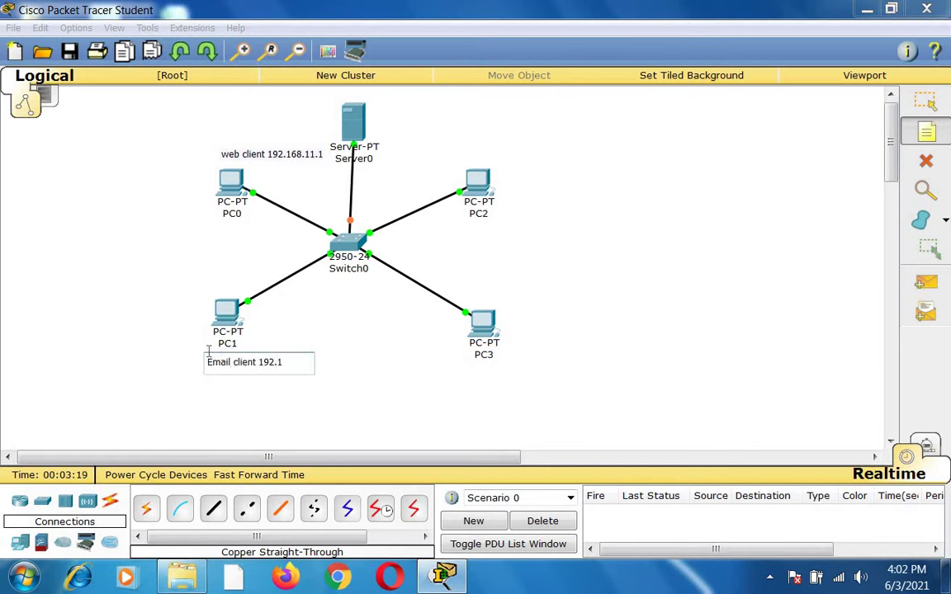
{"action": "type", "text": "68.11.2"}
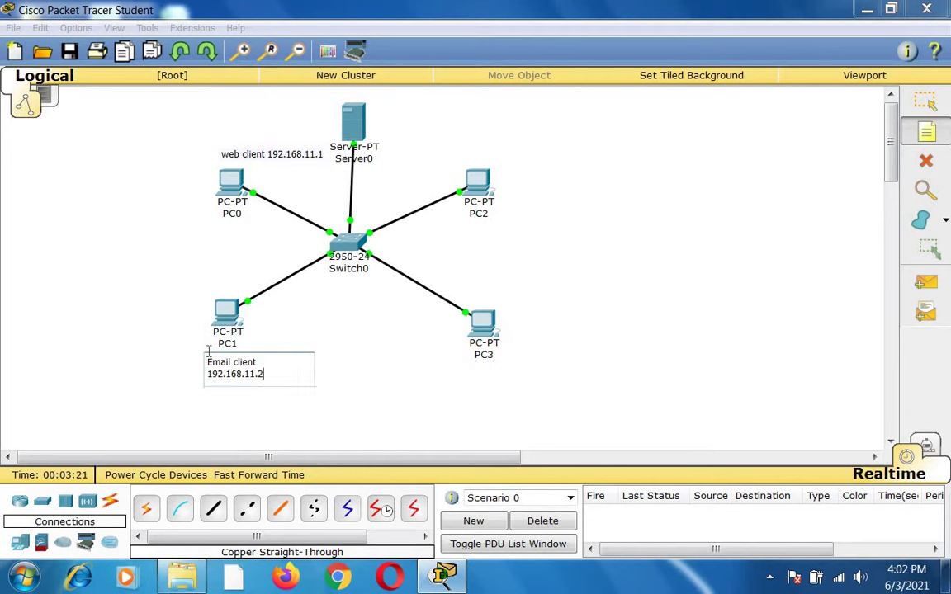
{"action": "left_click", "coordinate": [830, 132]}
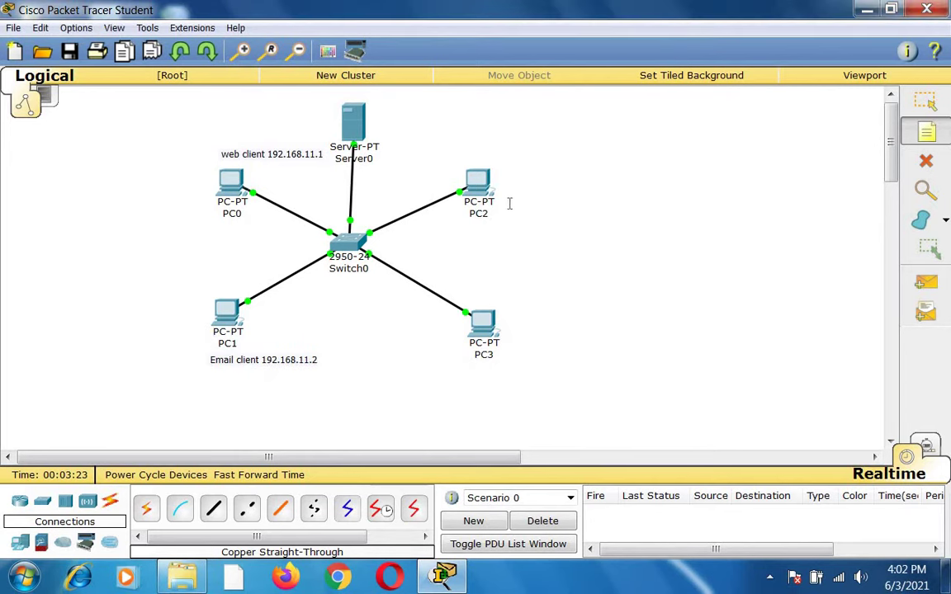
Add the note 'DNS client 192.168.11.3' above PC2
{"action": "left_click", "coordinate": [476, 159]}
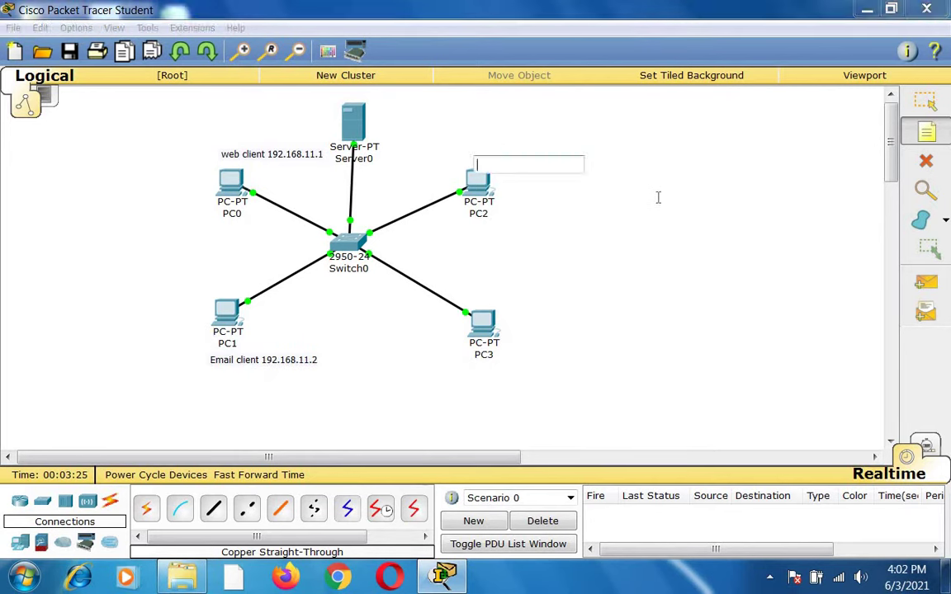
{"action": "type", "text": "DNS client 192.168"}
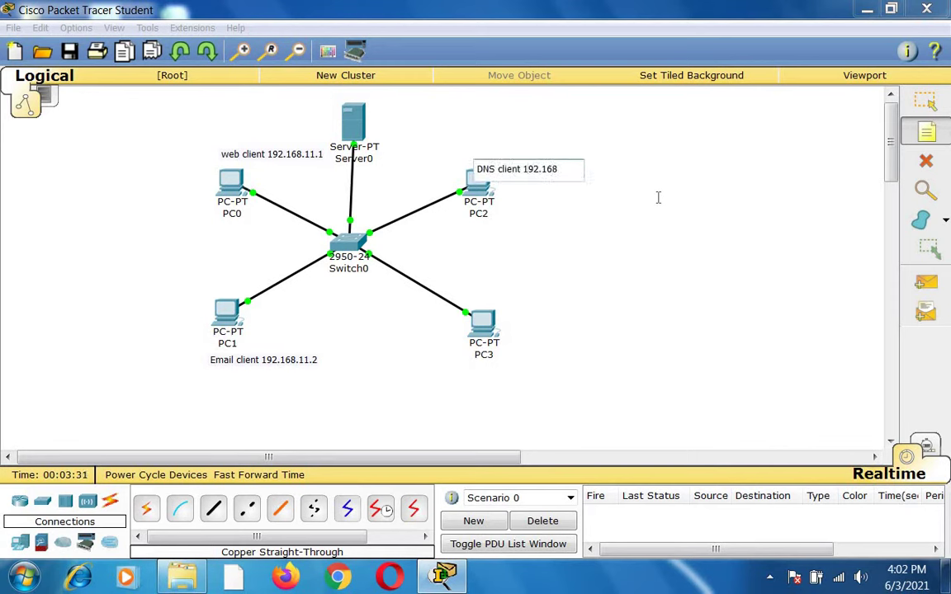
{"action": "type", "text": "3"}
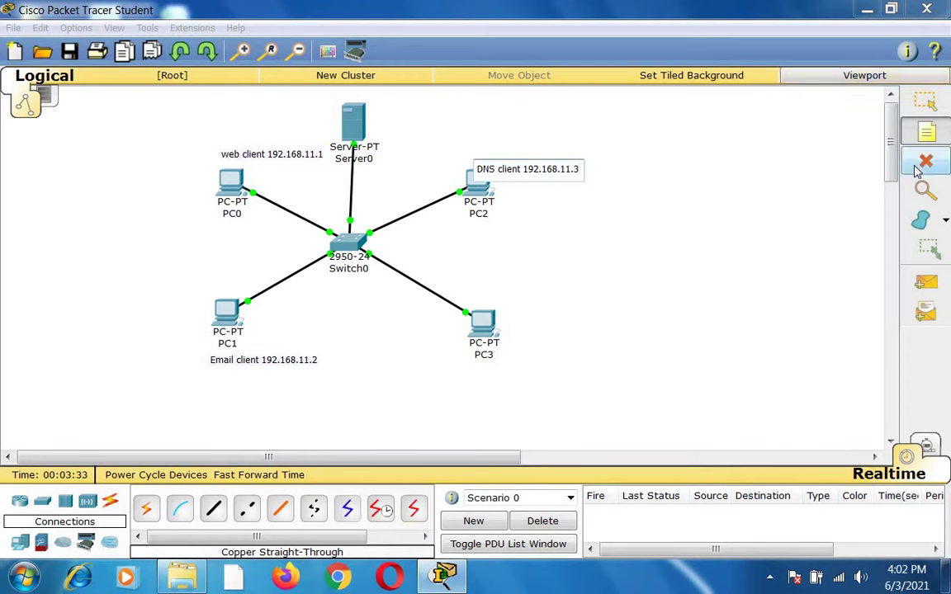
{"action": "left_click", "coordinate": [832, 144]}
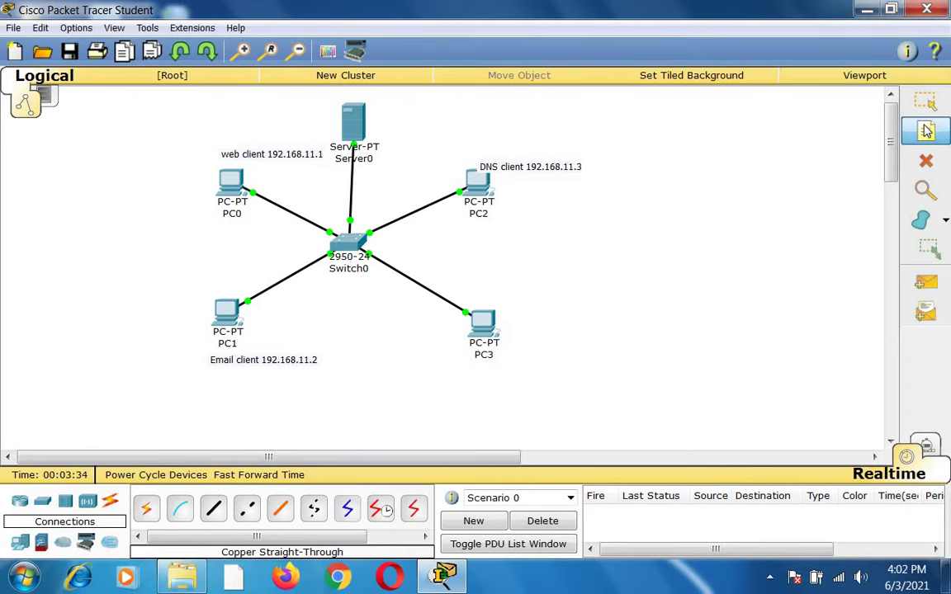
Label PC3 'FTP client 192.168.11.4' below it and Server0 'Multi server 192.168.11.5' beside it
{"action": "left_click", "coordinate": [468, 373]}
{"action": "type", "text": "1"}
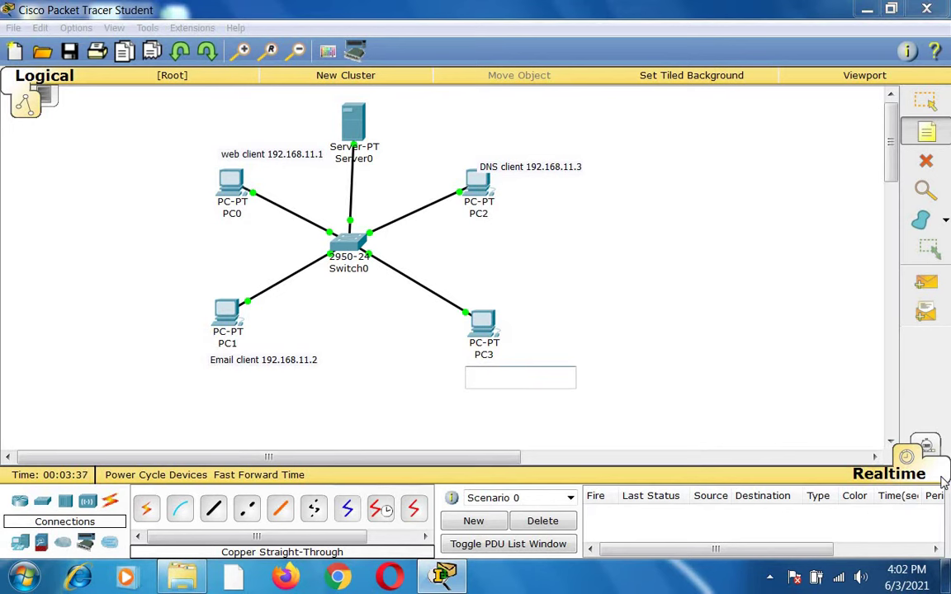
{"action": "type", "text": "TP client 192.16"}
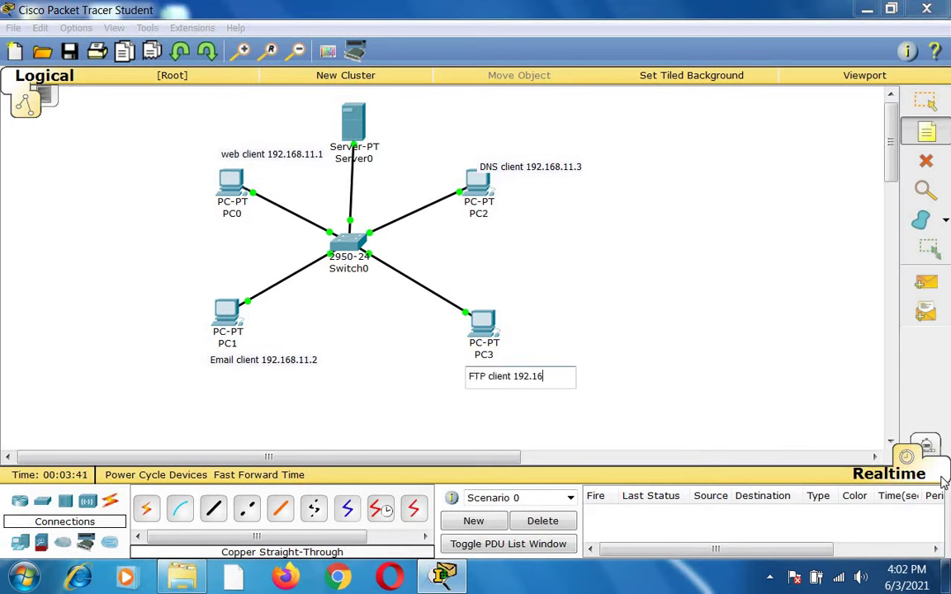
{"action": "type", "text": "8.11.4"}
{"action": "left_click", "coordinate": [931, 142]}
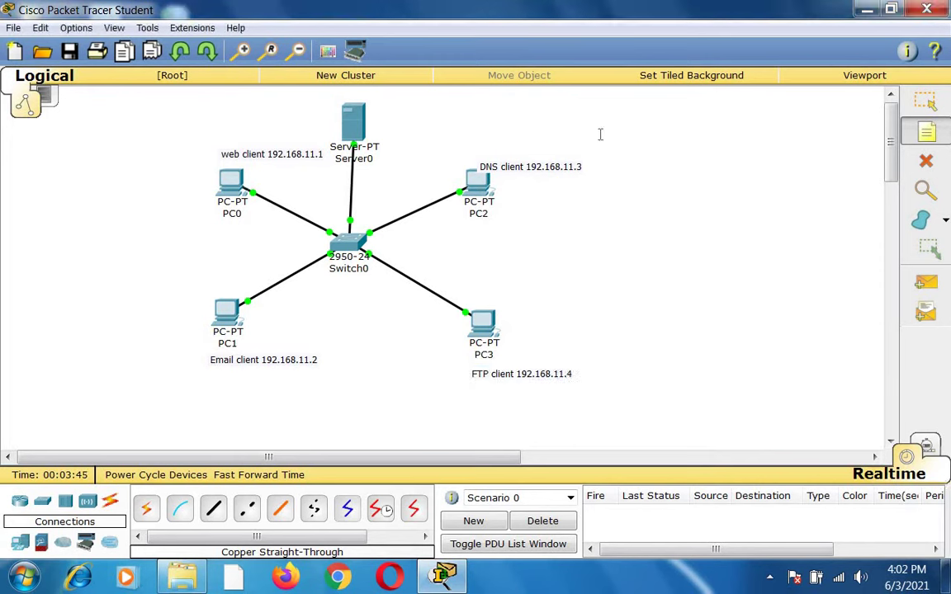
{"action": "left_click", "coordinate": [385, 121]}
{"action": "type", "text": "Multi server 19"}
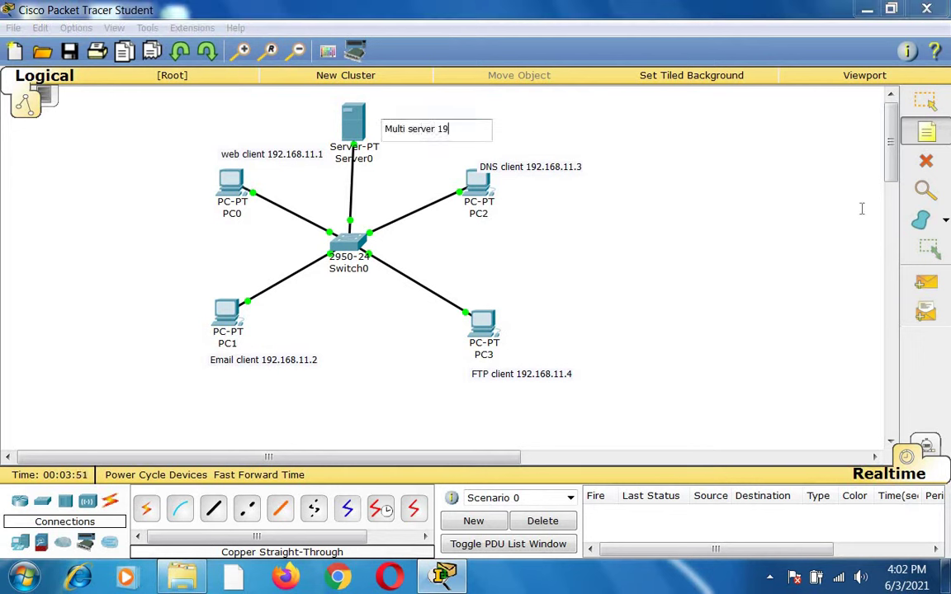
{"action": "type", "text": "2.168.11."}
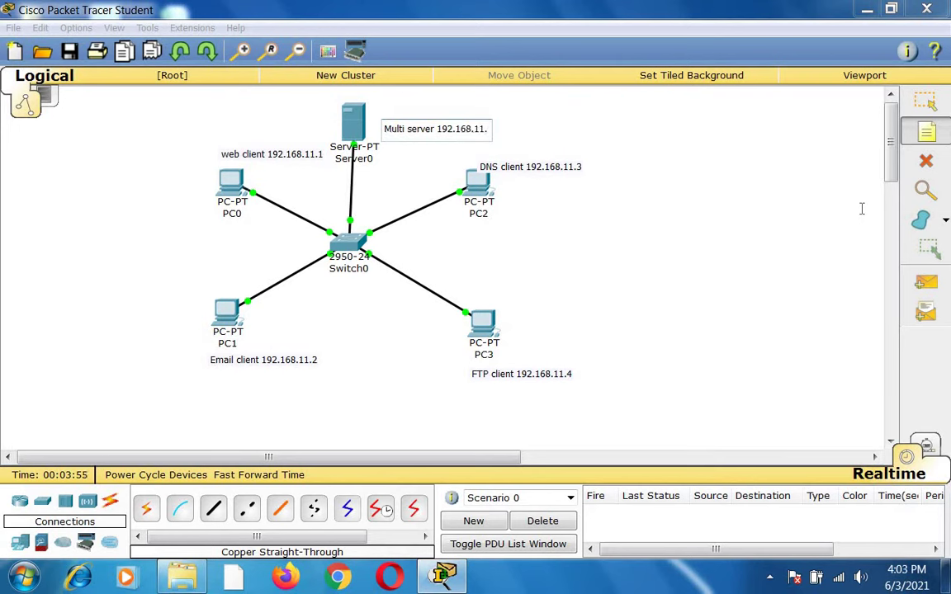
{"action": "type", "text": "5"}
{"action": "left_click", "coordinate": [738, 243]}
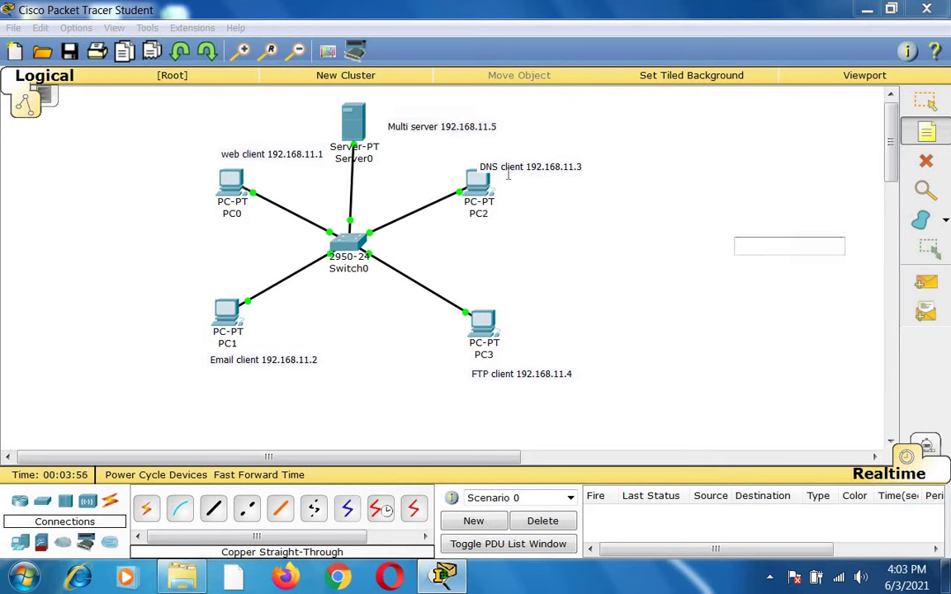
Cancel the empty note and move the DNS client note slightly up-left above PC2
{"action": "key", "text": "Escape"}
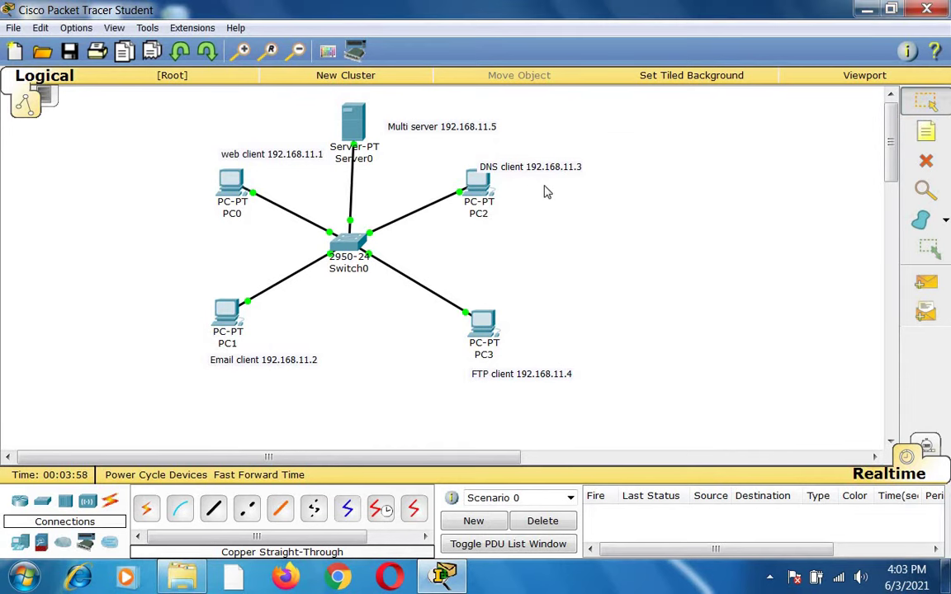
{"action": "left_click_drag", "start_coordinate": [545, 176], "coordinate": [540, 167]}
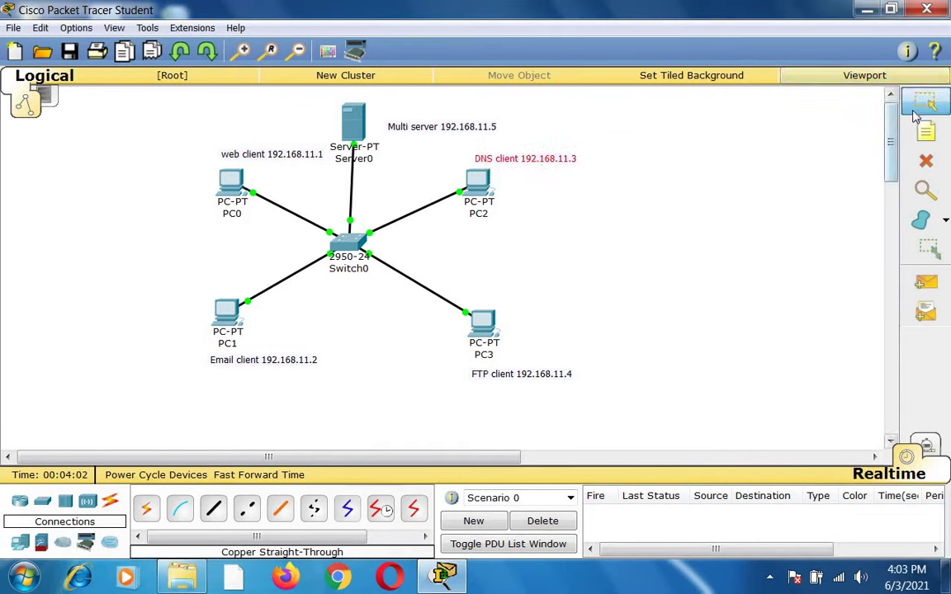
Set PC0's IP Configuration to 192.168.11.1, mask 255.255.255.0, DNS 192.168.11.5
{"action": "left_click", "coordinate": [240, 190]}
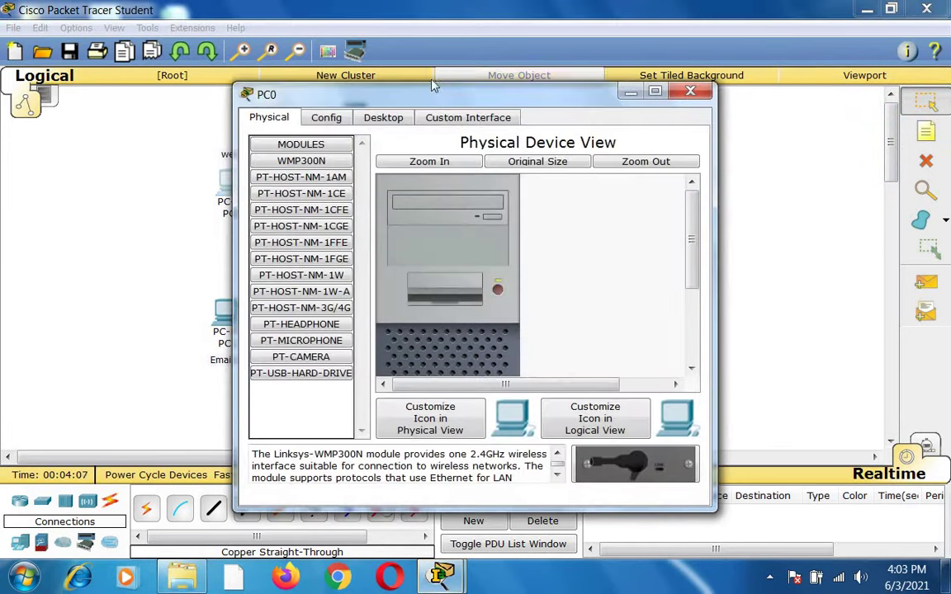
{"action": "left_click_drag", "start_coordinate": [426, 97], "coordinate": [682, 77]}
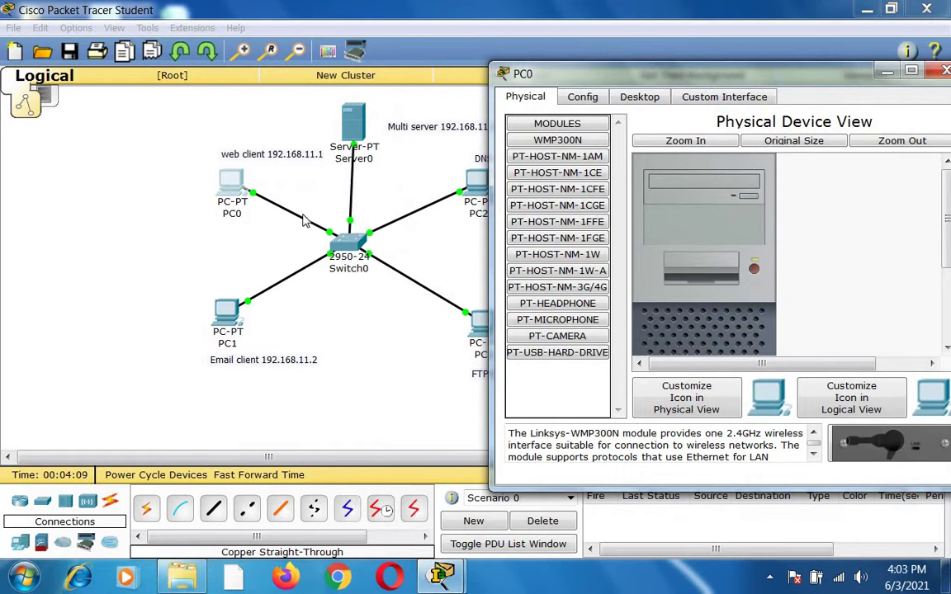
{"action": "left_click", "coordinate": [649, 100]}
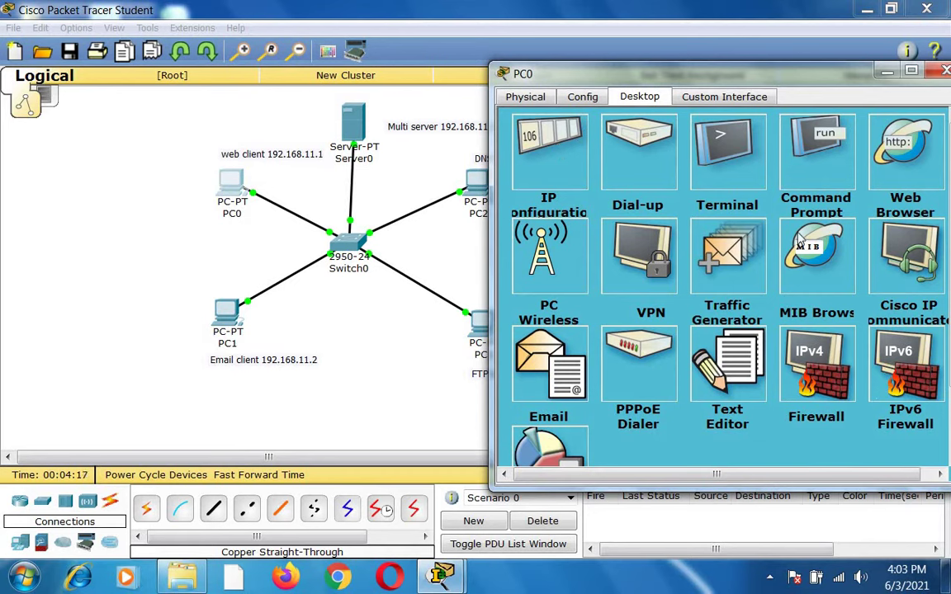
{"action": "left_click", "coordinate": [558, 153]}
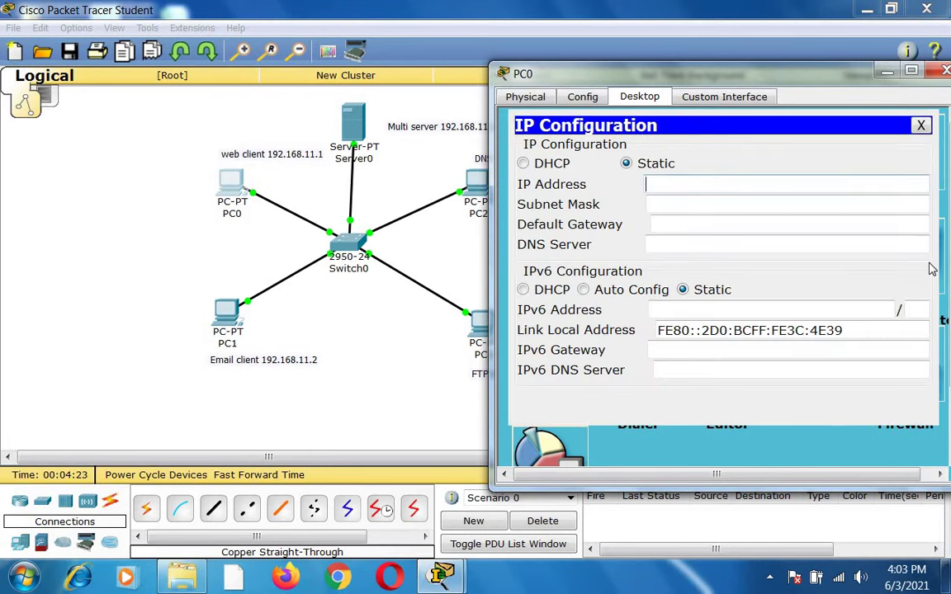
{"action": "type", "text": "19"}
{"action": "type", "text": "2.168.11.1"}
{"action": "key", "text": "Tab"}
{"action": "key", "text": "Tab"}
{"action": "key", "text": "Tab"}
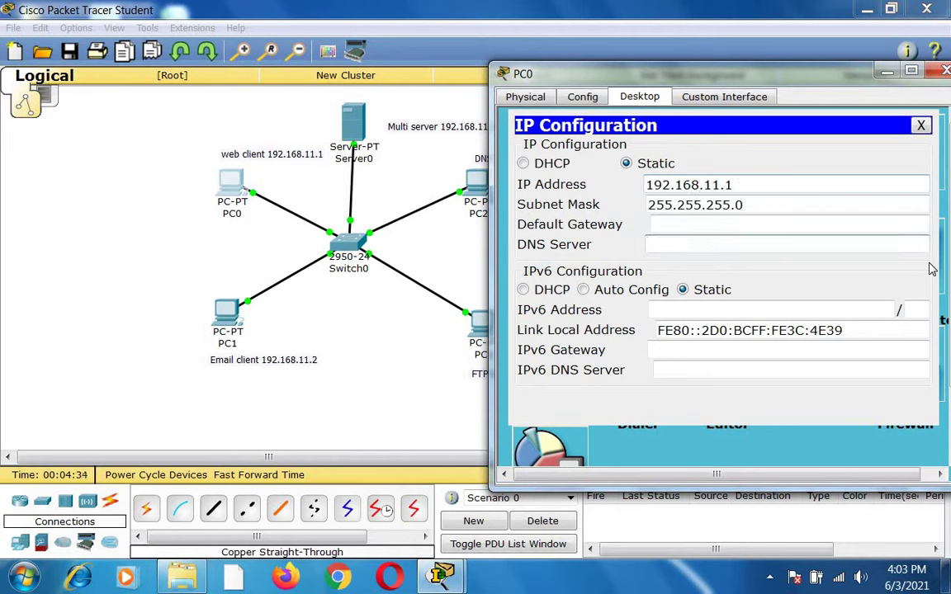
{"action": "type", "text": "192.168.11.5"}
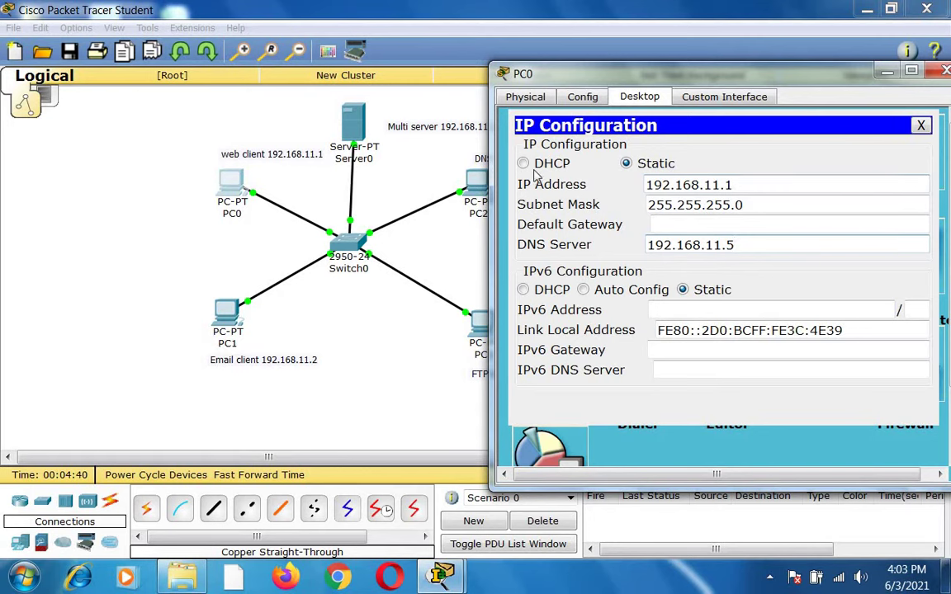
{"action": "left_click_drag", "start_coordinate": [529, 201], "coordinate": [534, 201]}
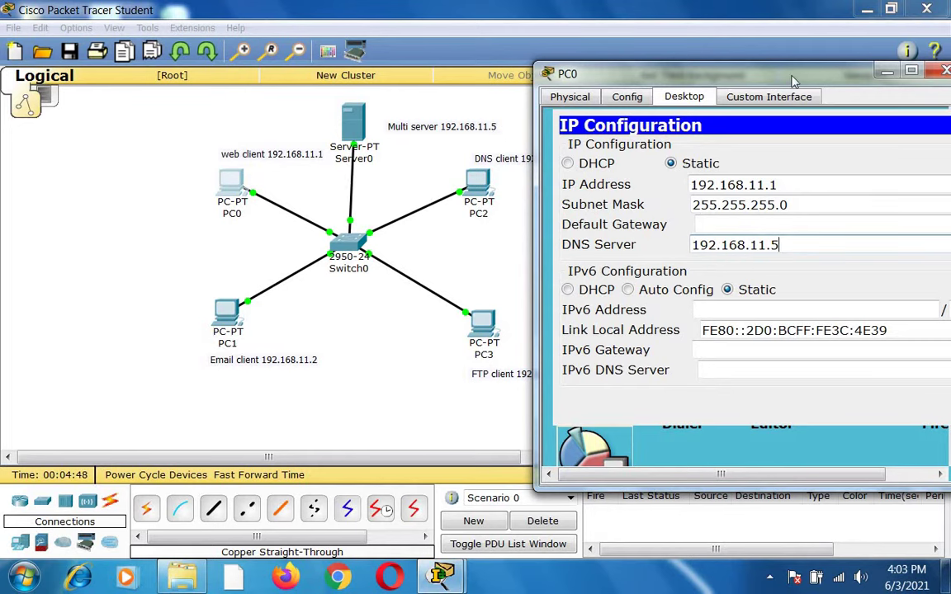
{"action": "left_click_drag", "start_coordinate": [714, 76], "coordinate": [722, 90]}
Configure PC1 with IP 192.168.11.2, mask 255.255.255.0 and DNS 192.168.11.5, then close it
{"action": "left_click", "coordinate": [881, 81]}
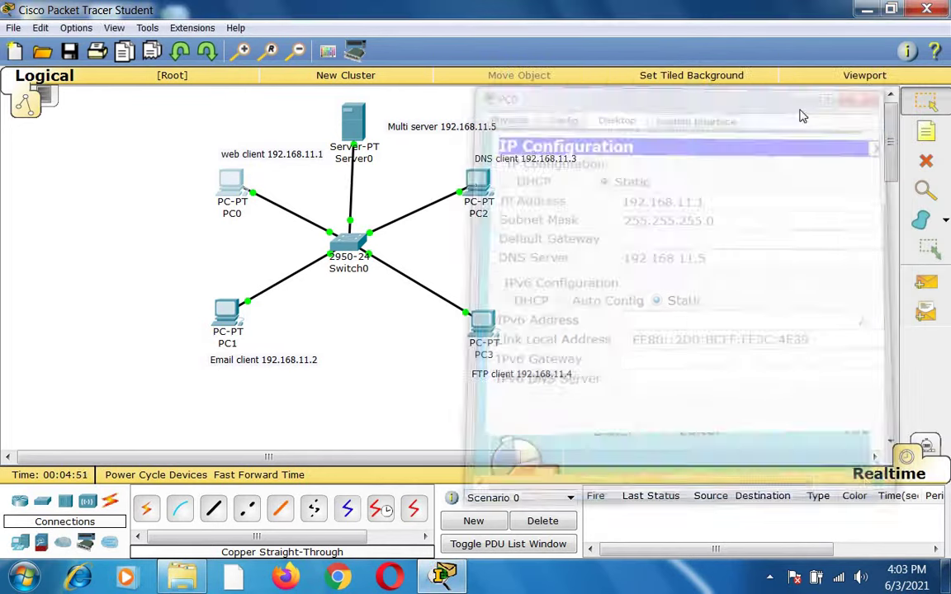
{"action": "left_click", "coordinate": [224, 310]}
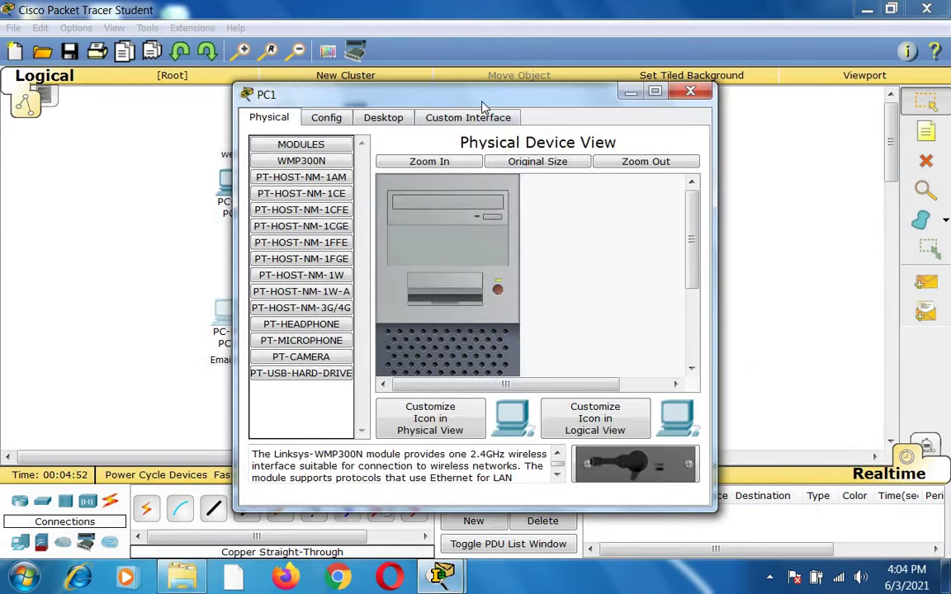
{"action": "left_click_drag", "start_coordinate": [433, 93], "coordinate": [577, 82]}
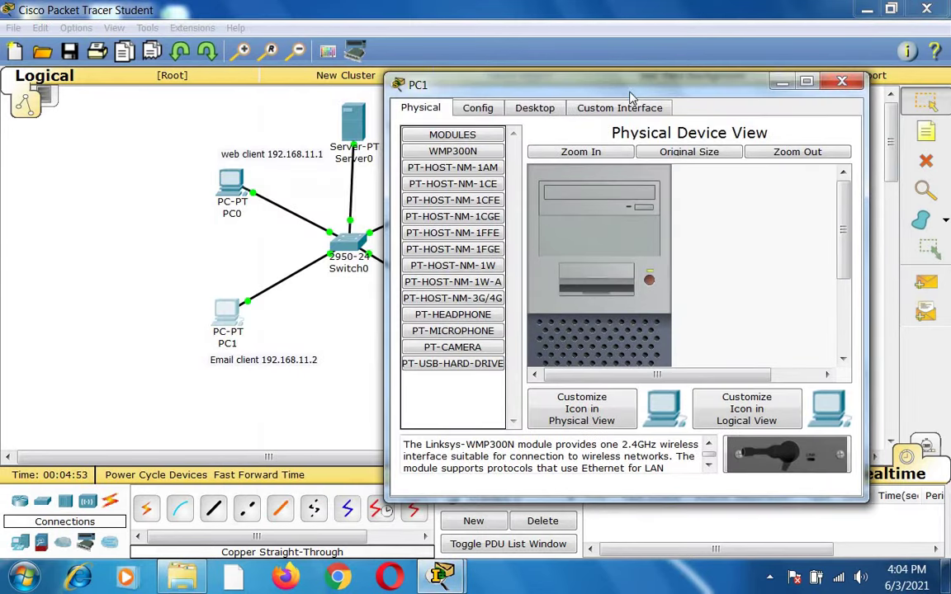
{"action": "left_click", "coordinate": [529, 108]}
{"action": "left_click", "coordinate": [477, 169]}
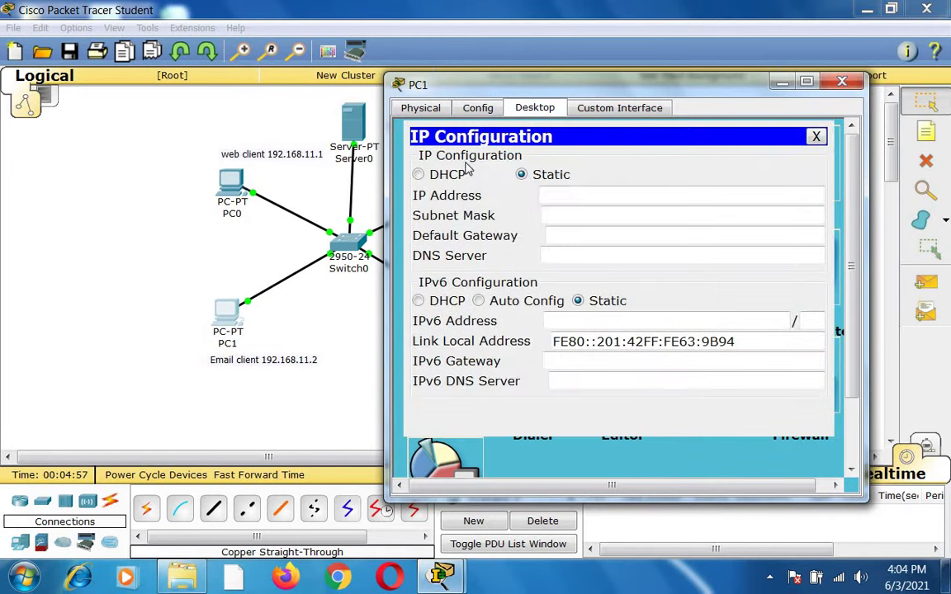
{"action": "left_click", "coordinate": [547, 198]}
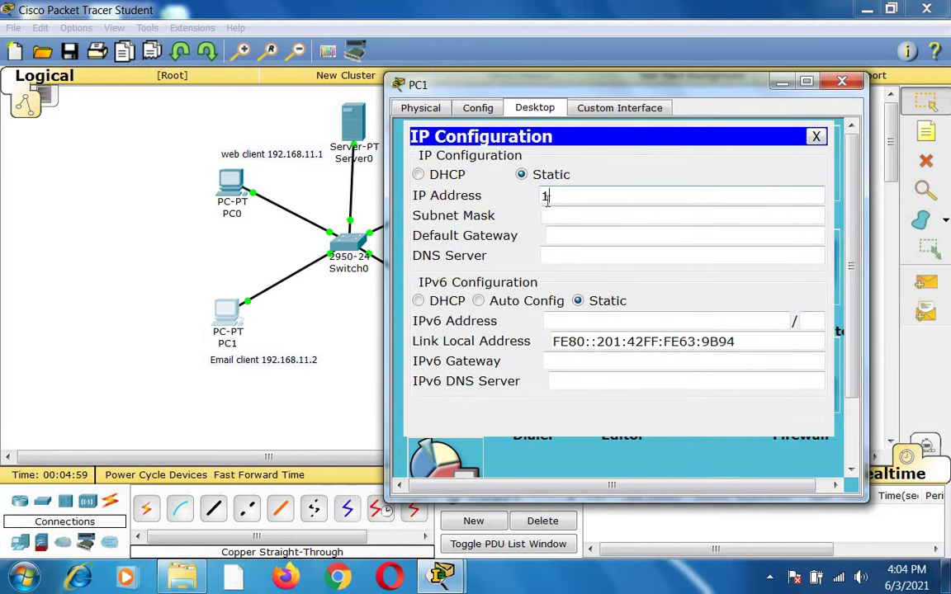
{"action": "type", "text": "192.168.11.2"}
{"action": "key", "text": "Tab"}
{"action": "key", "text": "Tab"}
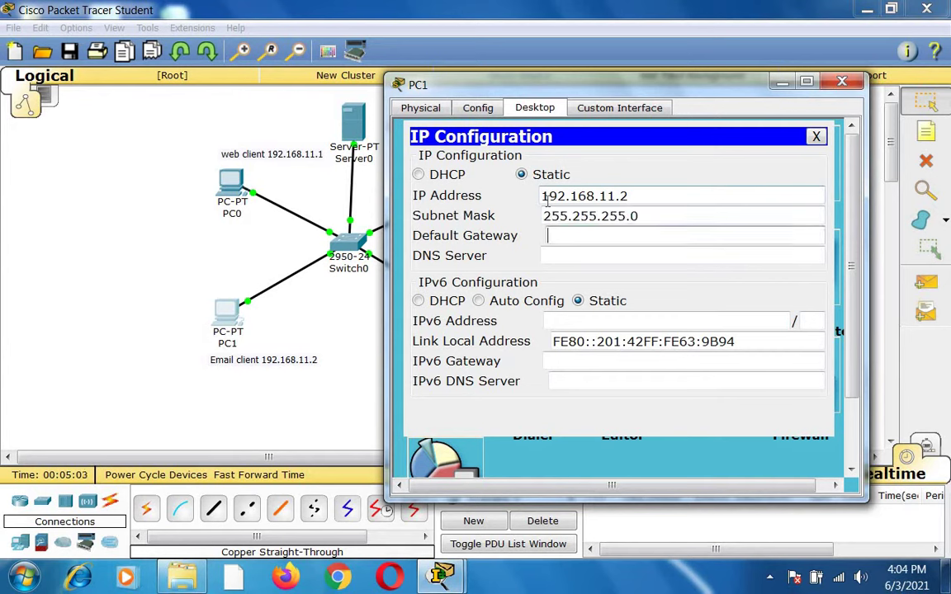
{"action": "key", "text": "Tab"}
{"action": "type", "text": "1"}
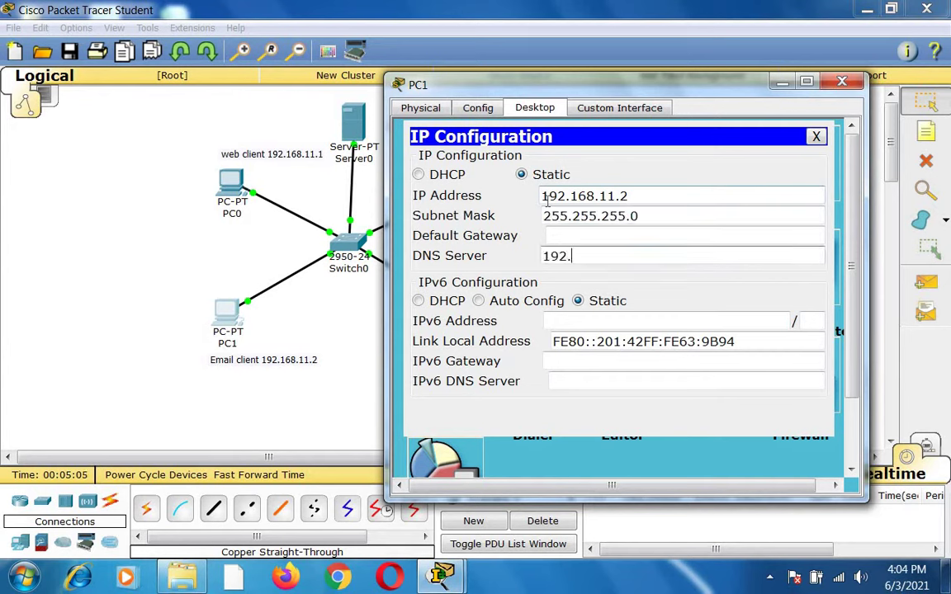
{"action": "type", "text": "92.168.11.5"}
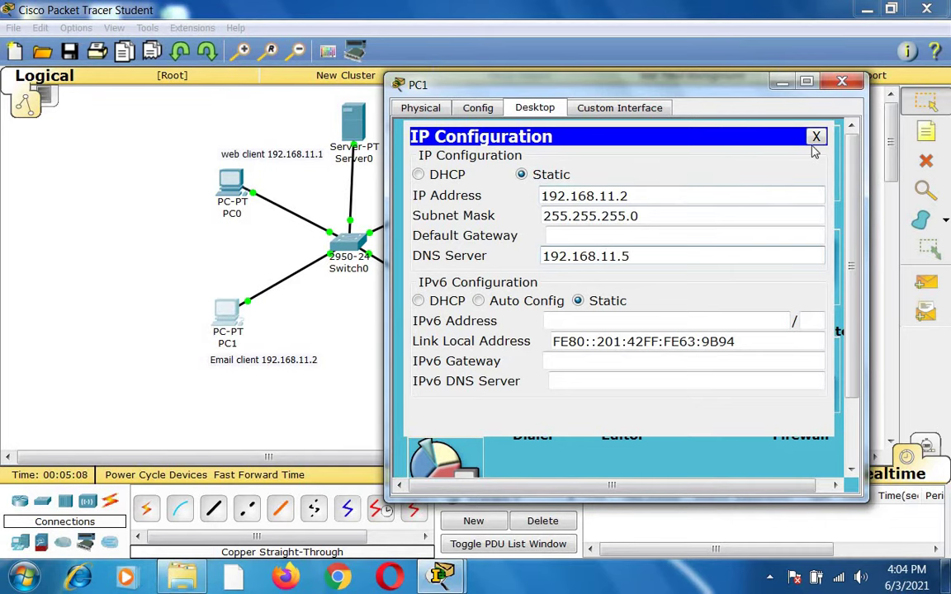
{"action": "left_click", "coordinate": [815, 136]}
{"action": "left_click", "coordinate": [841, 81]}
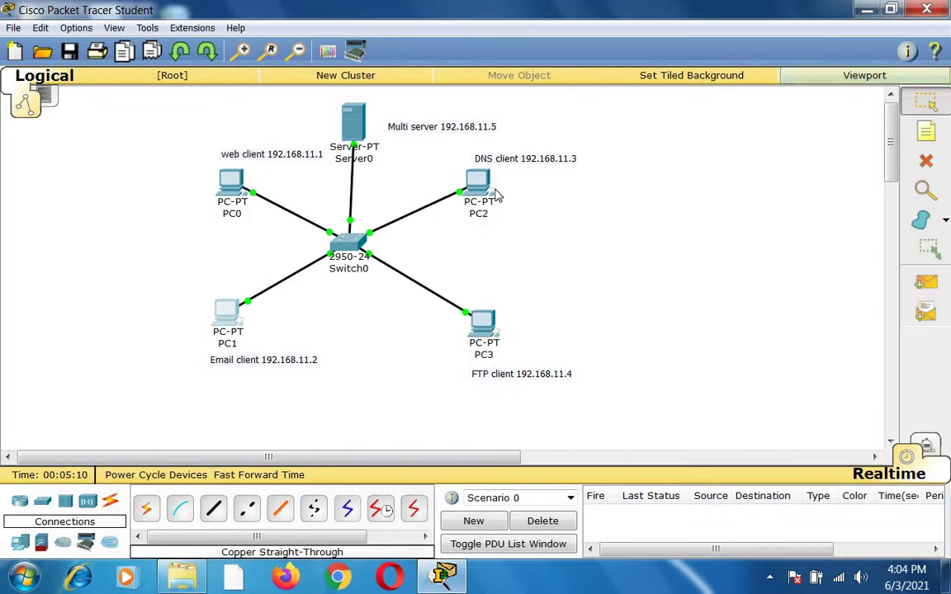
In PC2's IP Configuration, enter 192.168.11.3, accept mask 255.255.255.0, and fill the DNS server
{"action": "left_click", "coordinate": [479, 184]}
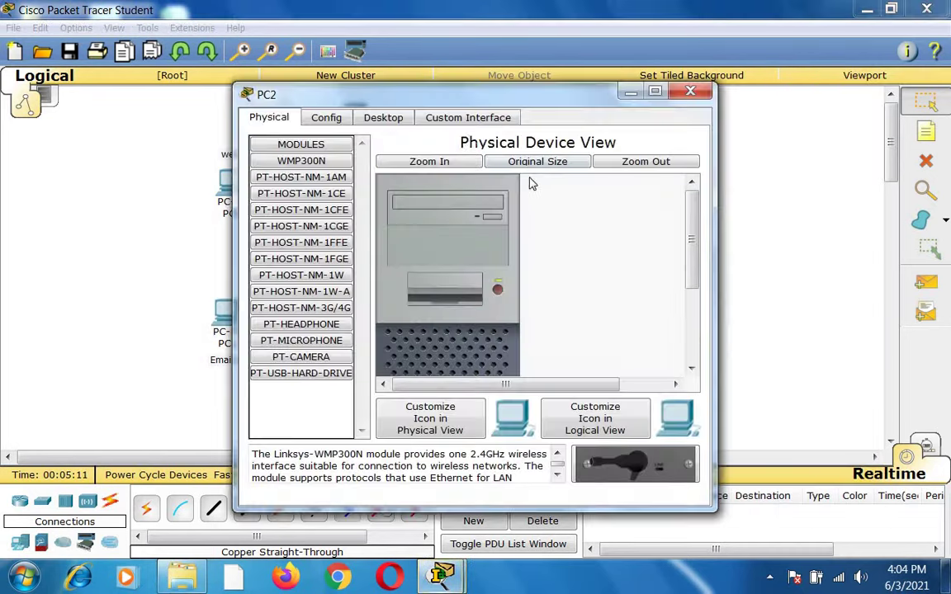
{"action": "left_click", "coordinate": [377, 119]}
{"action": "left_click", "coordinate": [307, 180]}
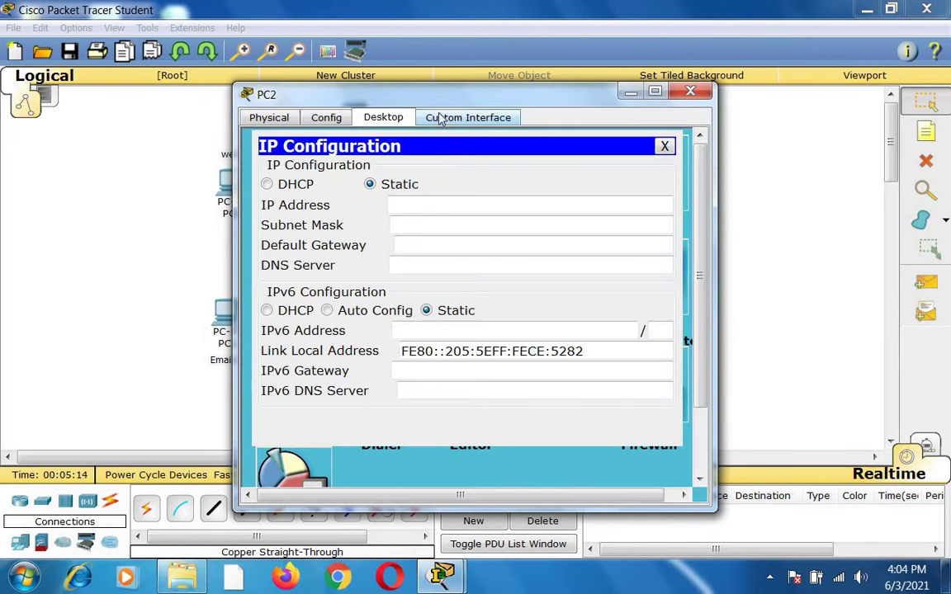
{"action": "left_click_drag", "start_coordinate": [458, 103], "coordinate": [634, 84]}
{"action": "left_click", "coordinate": [570, 187]}
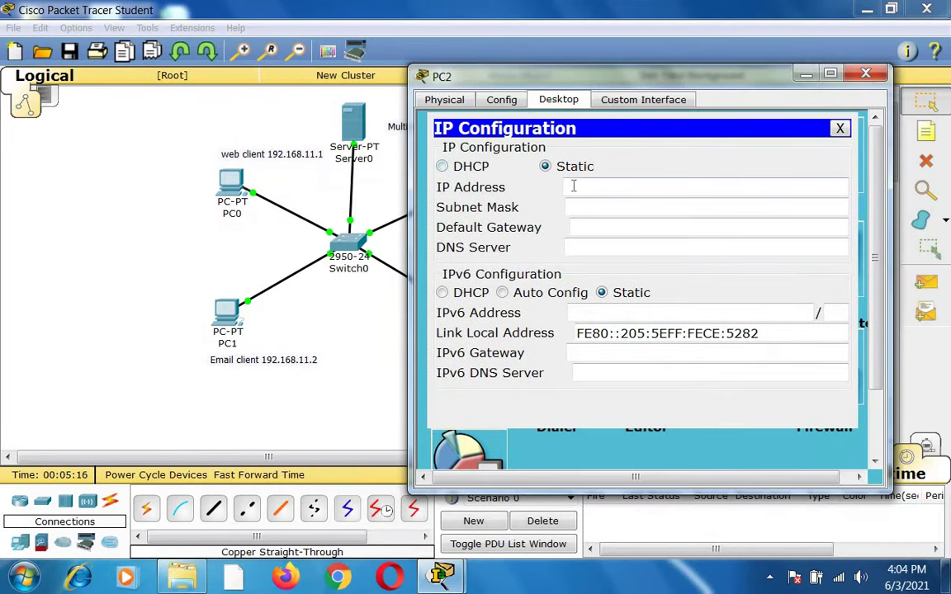
{"action": "type", "text": "192.16"}
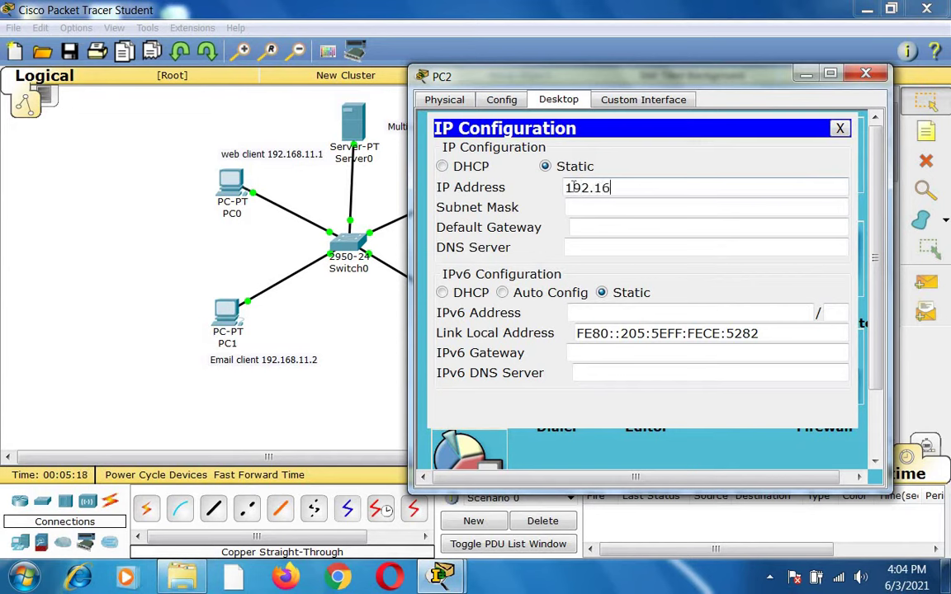
{"action": "type", "text": "8"}
{"action": "key", "text": "Tab"}
{"action": "key", "text": "Tab"}
{"action": "key", "text": "Tab"}
{"action": "type", "text": "1"}
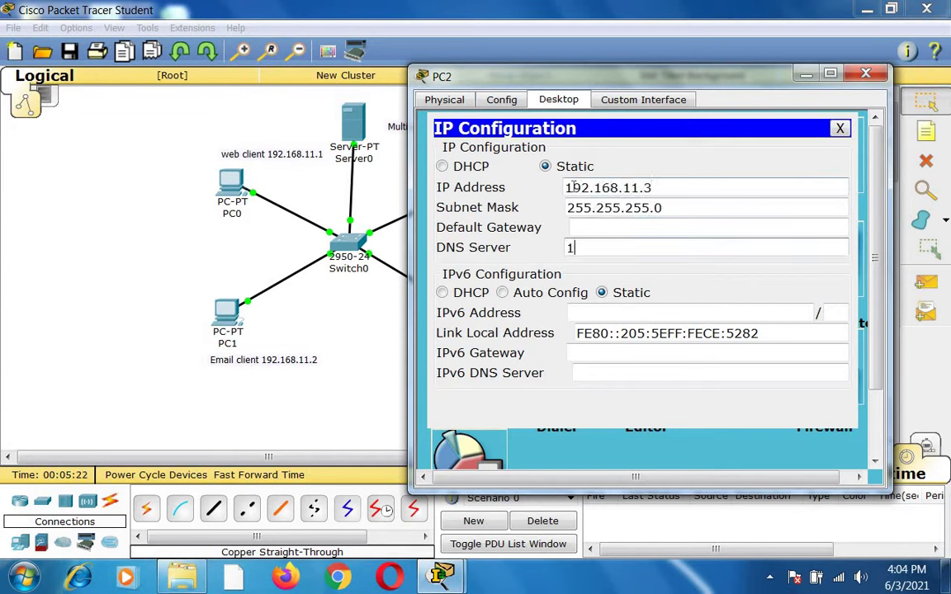
{"action": "type", "text": "92."}
{"action": "type", "text": "169"}
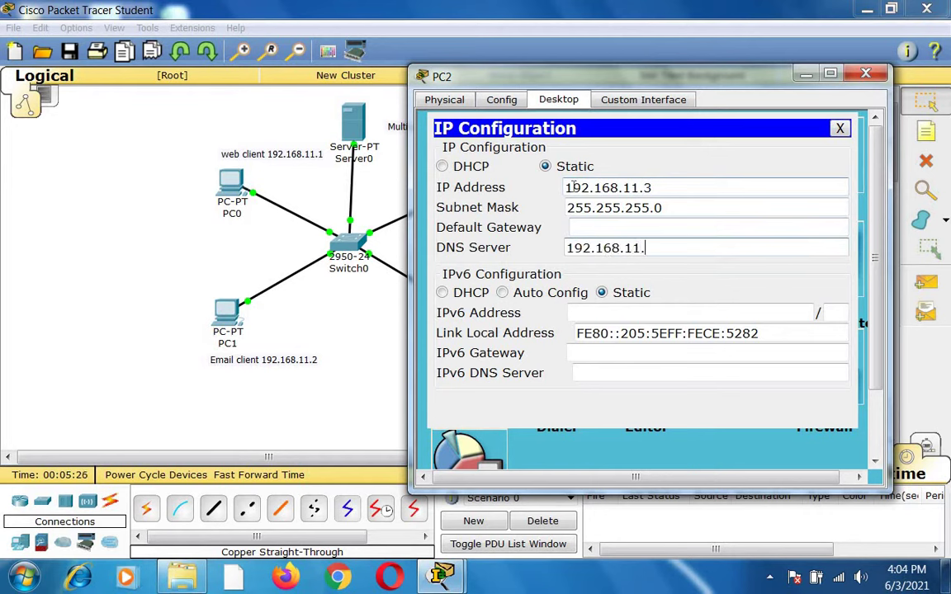
{"action": "type", "text": ".11.5"}
{"action": "left_click", "coordinate": [839, 128]}
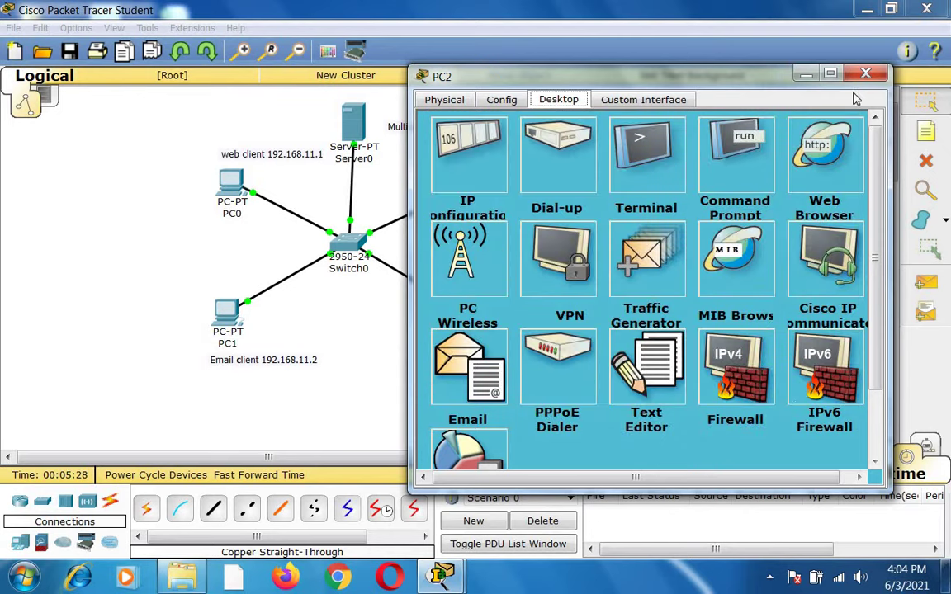
Close PC2, then set PC3 to IP 192.168.11.4, mask 255.255.255.0, DNS 192.168.11.5
{"action": "left_click", "coordinate": [865, 77]}
{"action": "left_click", "coordinate": [482, 320]}
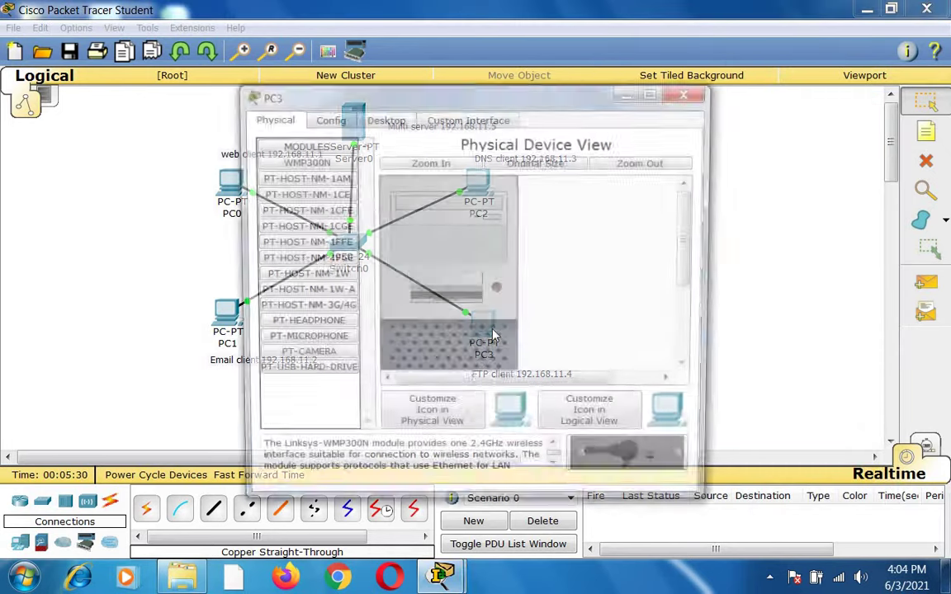
{"action": "left_click", "coordinate": [386, 117]}
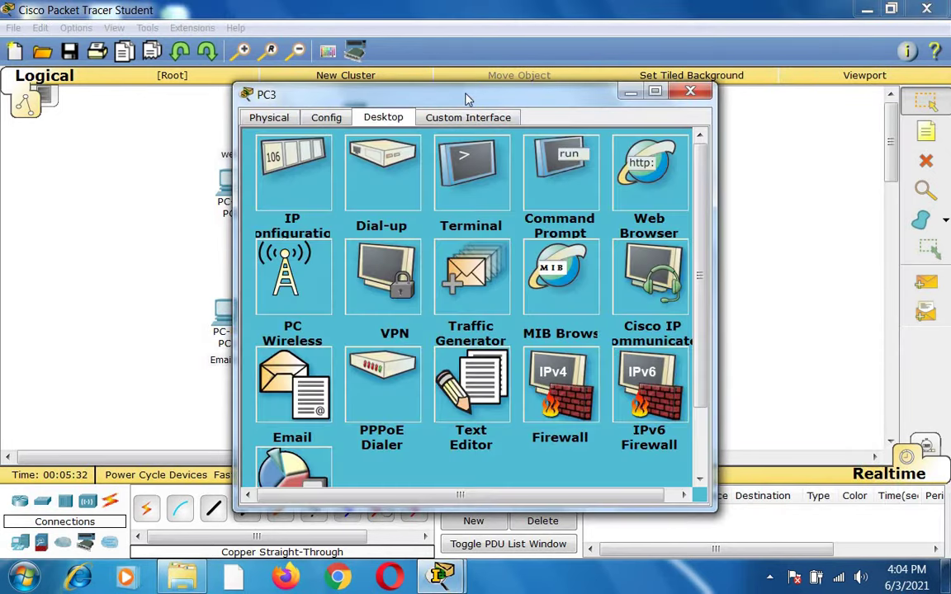
{"action": "left_click_drag", "start_coordinate": [421, 90], "coordinate": [739, 95]}
{"action": "left_click", "coordinate": [460, 137]}
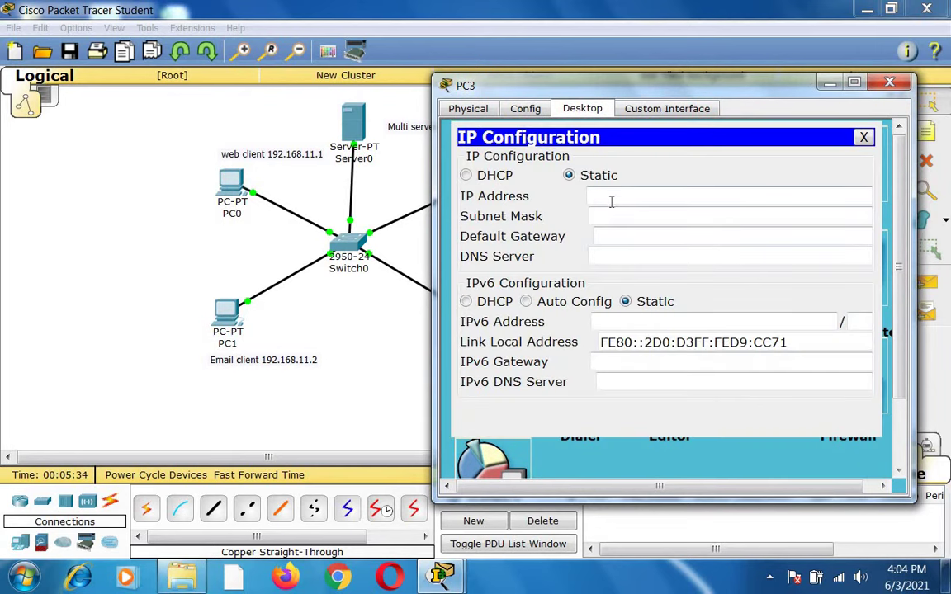
{"action": "type", "text": "192.168.11."}
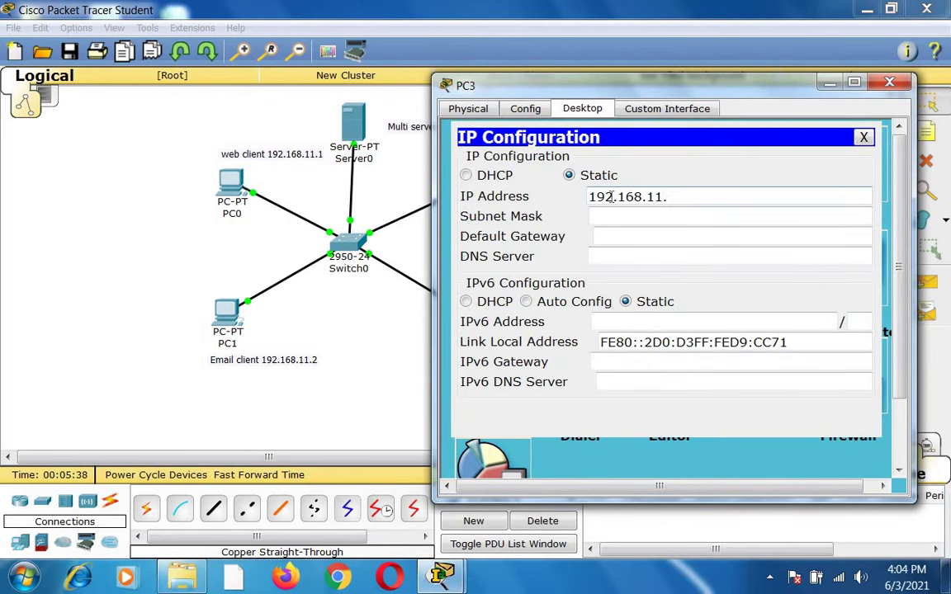
{"action": "type", "text": "4"}
{"action": "key", "text": "Tab"}
{"action": "key", "text": "Tab"}
{"action": "key", "text": "Tab"}
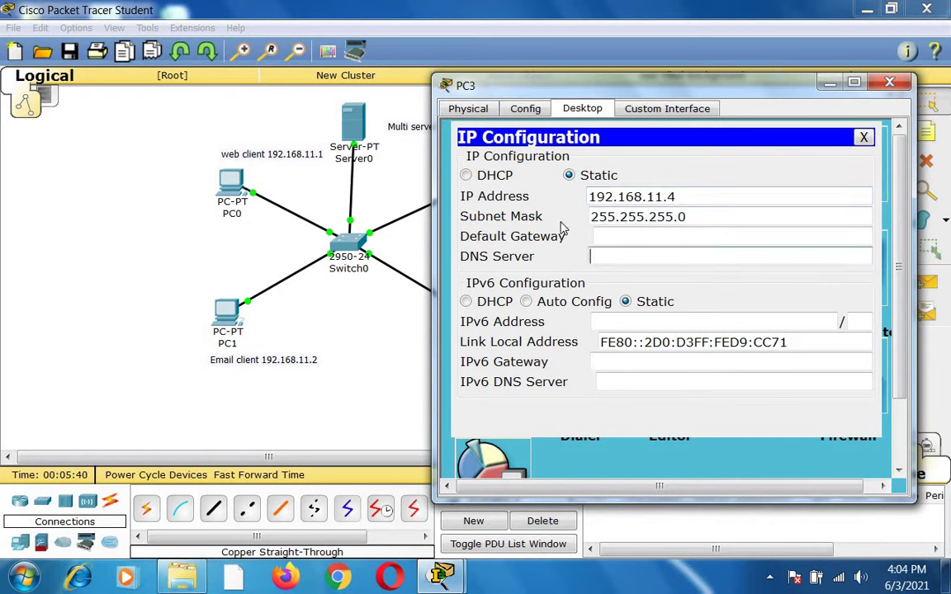
{"action": "type", "text": "192.168.11.5"}
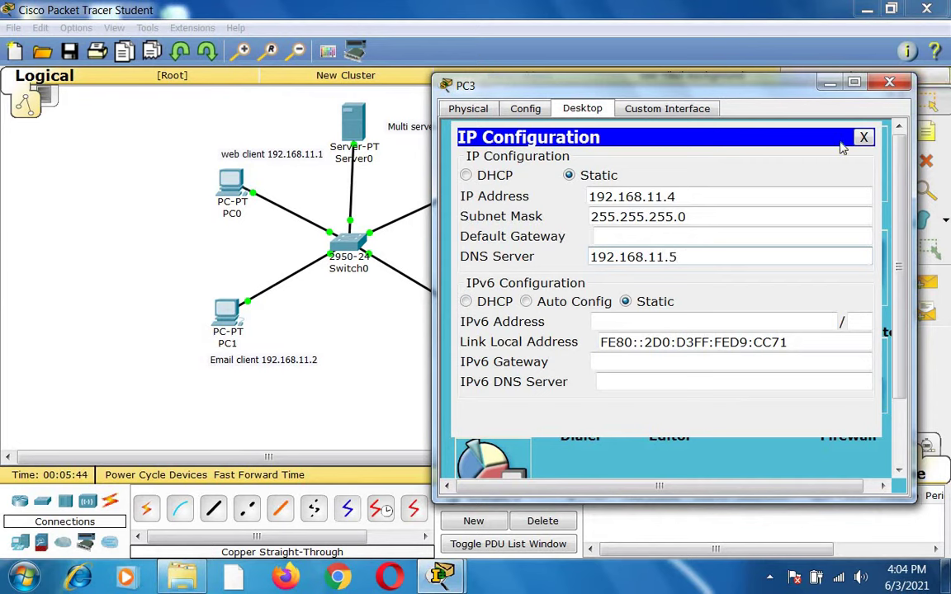
{"action": "left_click", "coordinate": [863, 137]}
{"action": "left_click", "coordinate": [891, 83]}
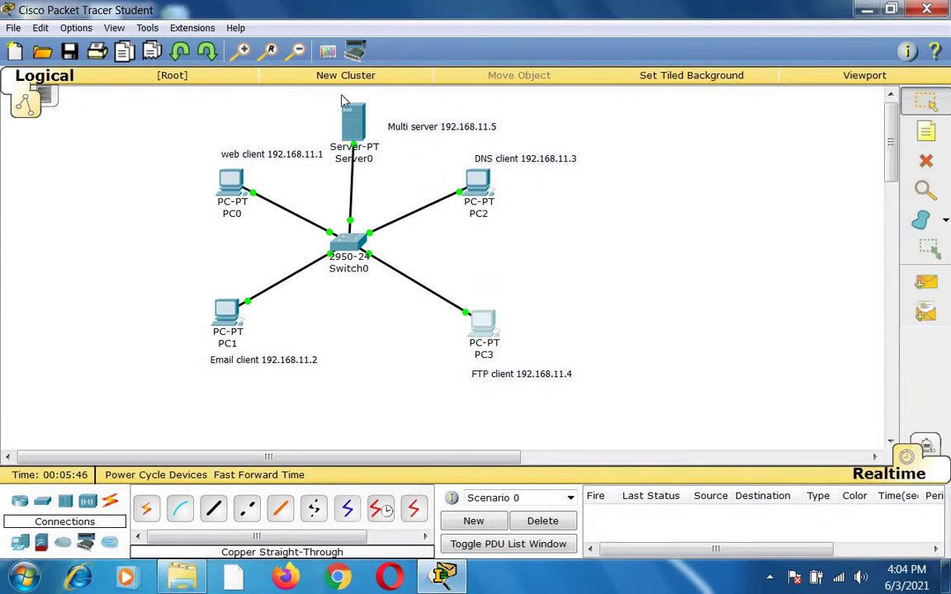
Set Server0's IP Configuration to 192.168.11.5, mask 255.255.255.0, DNS 192.168.11.5, and close it
{"action": "left_click", "coordinate": [350, 124]}
{"action": "left_click_drag", "start_coordinate": [545, 97], "coordinate": [662, 56]}
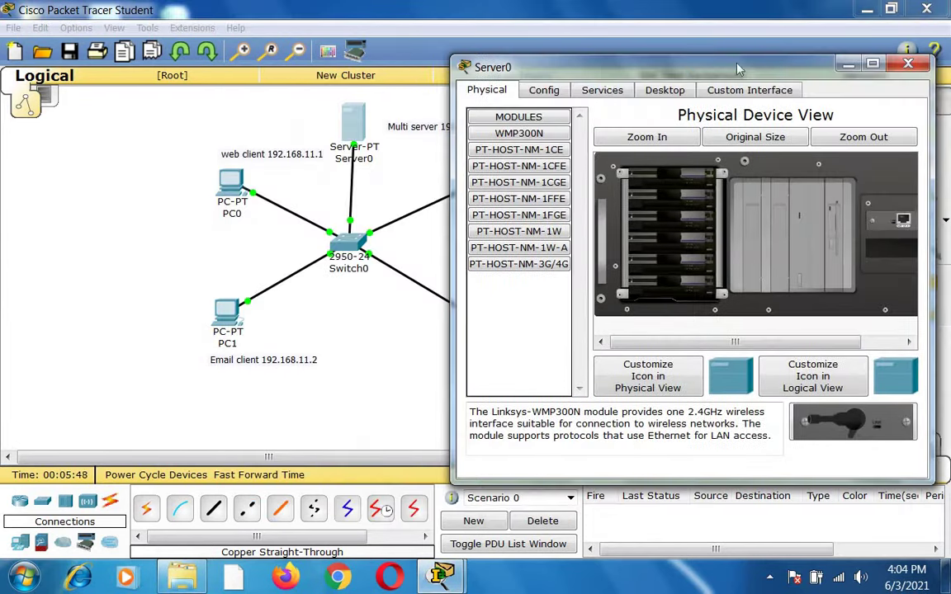
{"action": "left_click", "coordinate": [664, 90]}
{"action": "left_click", "coordinate": [499, 136]}
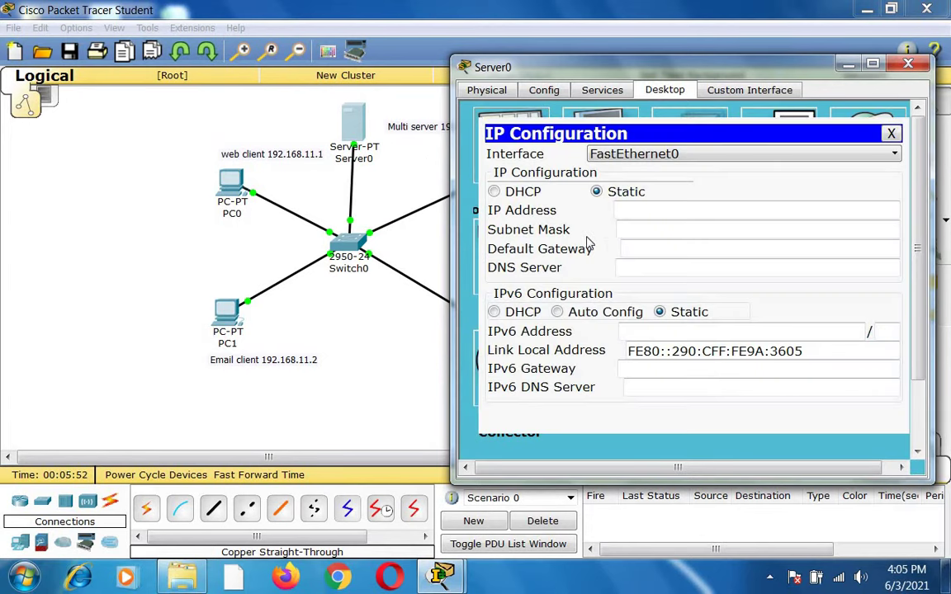
{"action": "left_click", "coordinate": [620, 210]}
{"action": "type", "text": "192."}
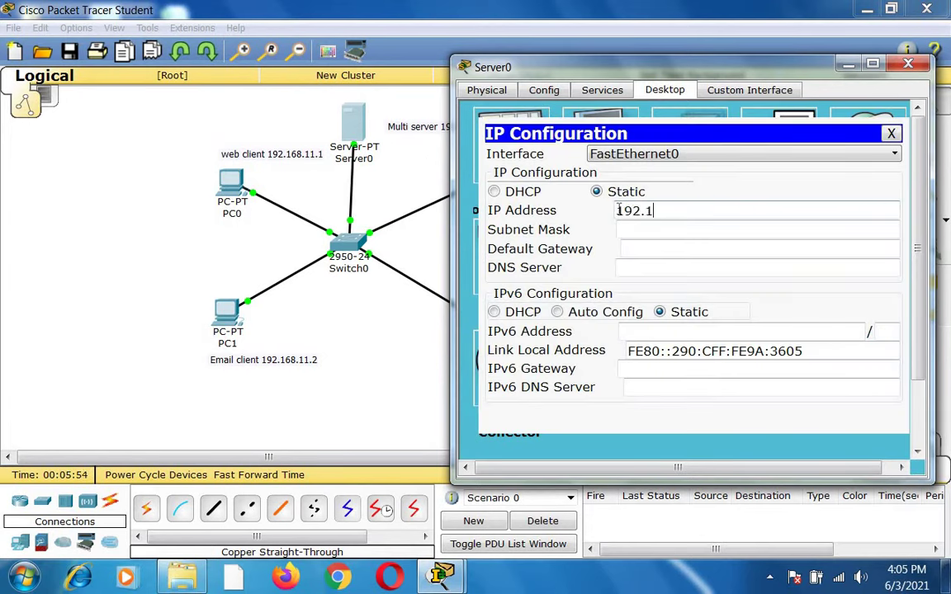
{"action": "type", "text": "168.11."}
{"action": "key", "text": "Tab"}
{"action": "key", "text": "Tab"}
{"action": "key", "text": "Tab"}
{"action": "type", "text": "1"}
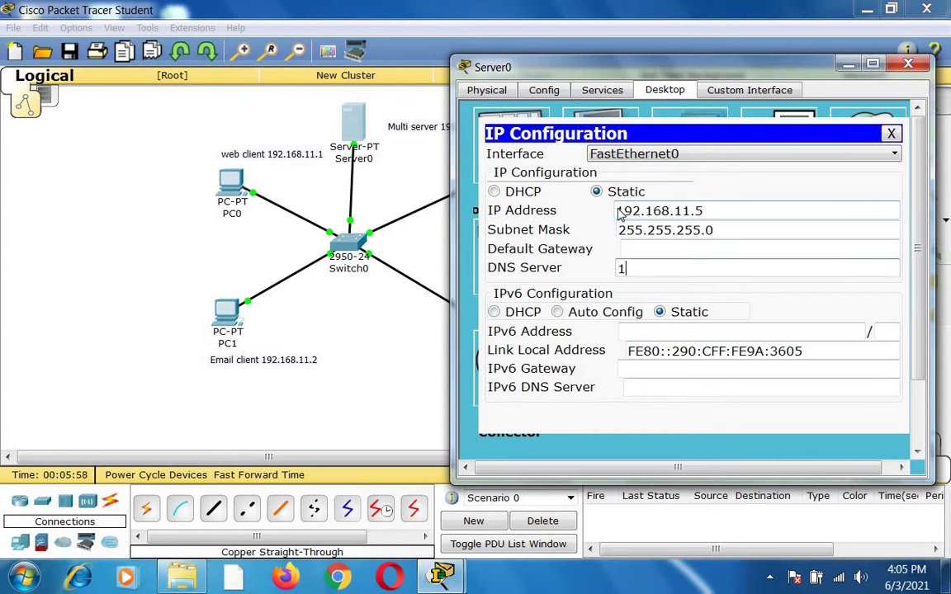
{"action": "type", "text": "92.168.11.5"}
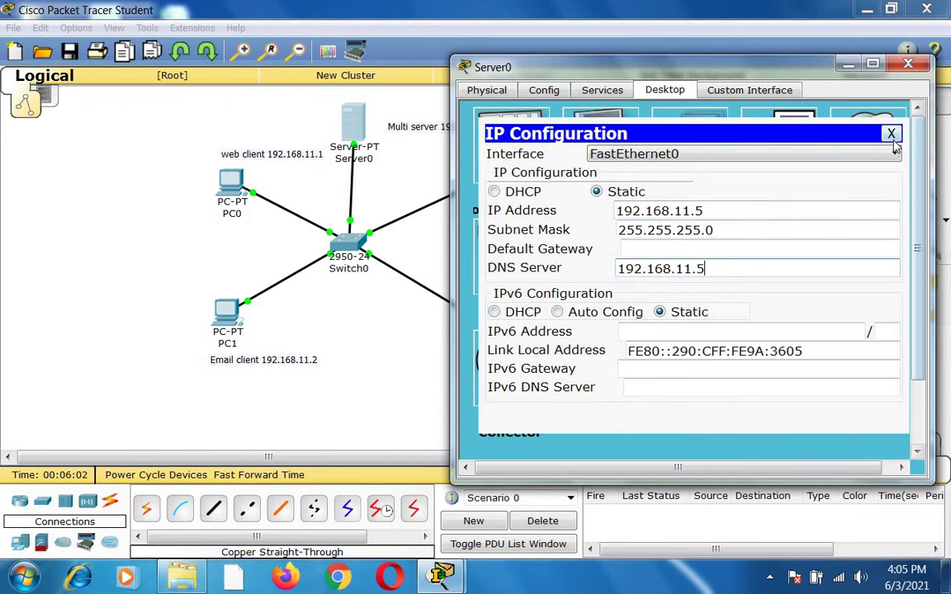
{"action": "left_click", "coordinate": [891, 133]}
{"action": "left_click", "coordinate": [908, 66]}
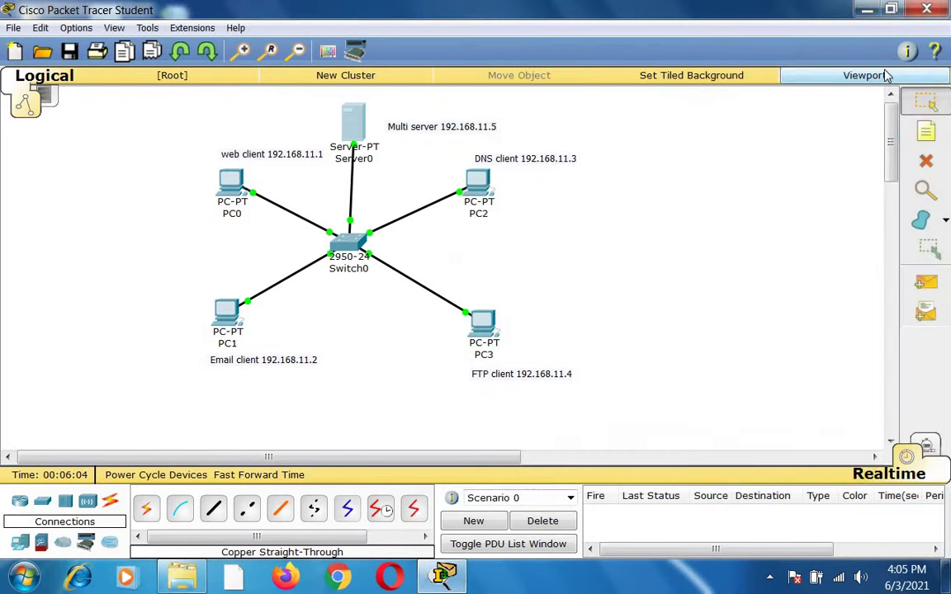
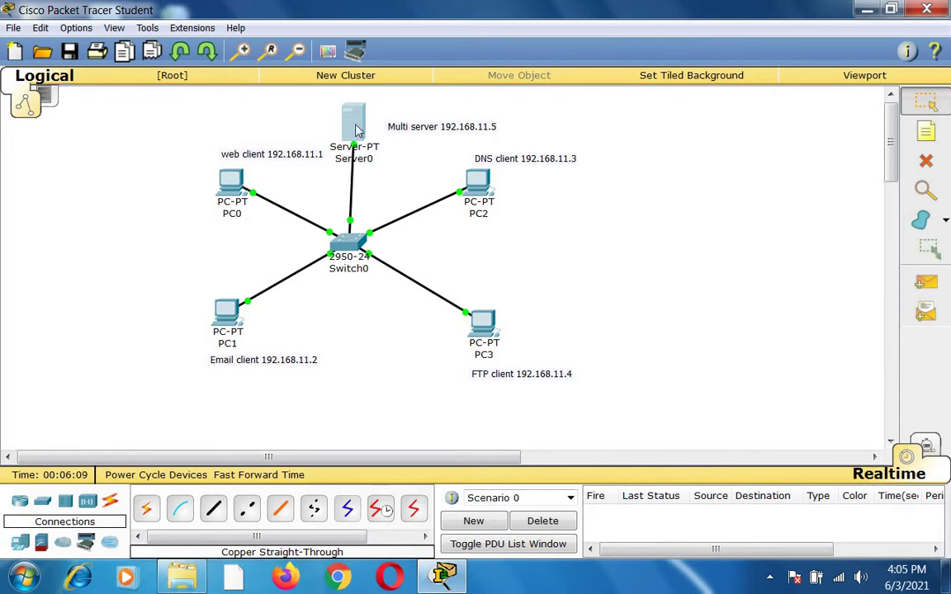
Bring up Server0's details on the finished star topology of Server0, PC0–PC3 and Switch0
{"action": "mouse_move", "coordinate": [357, 131]}
{"action": "left_click", "coordinate": [353, 122]}
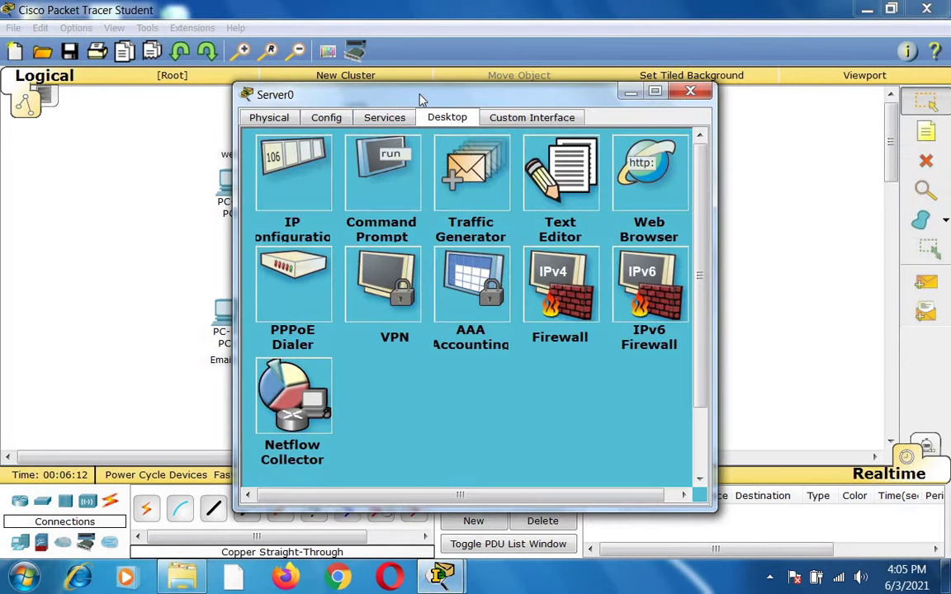
{"action": "left_click_drag", "start_coordinate": [420, 97], "coordinate": [556, 88]}
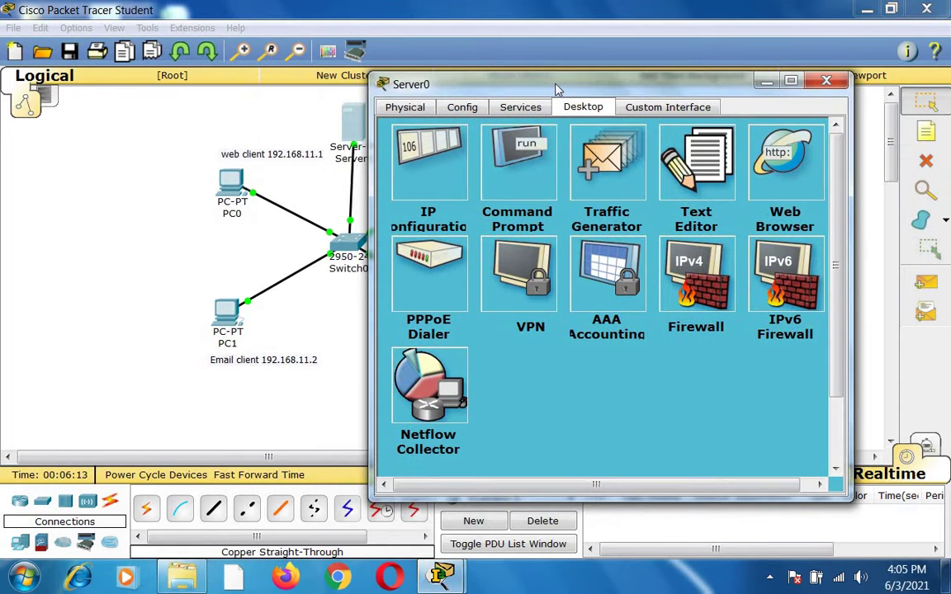
{"action": "left_click", "coordinate": [515, 114]}
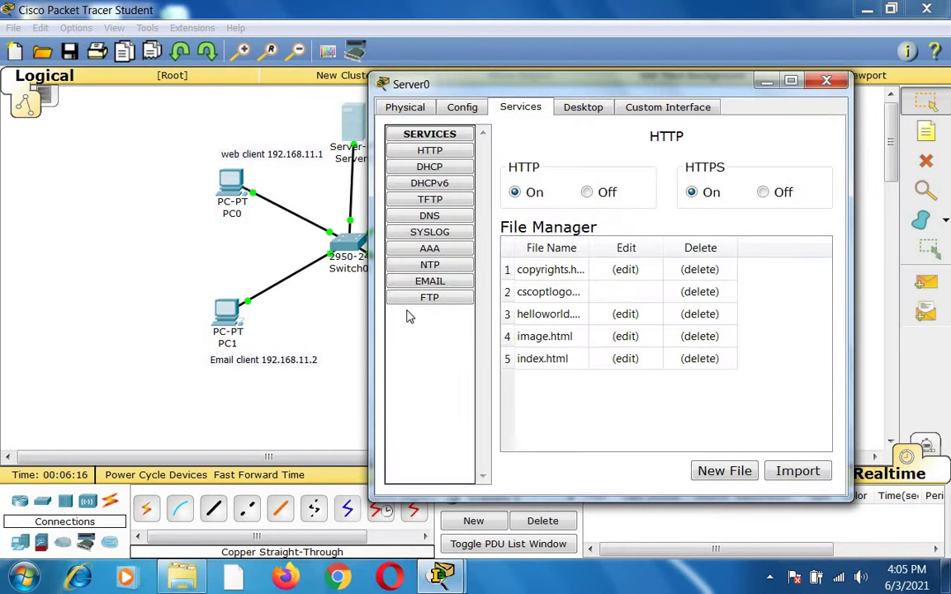
{"action": "left_click", "coordinate": [431, 217]}
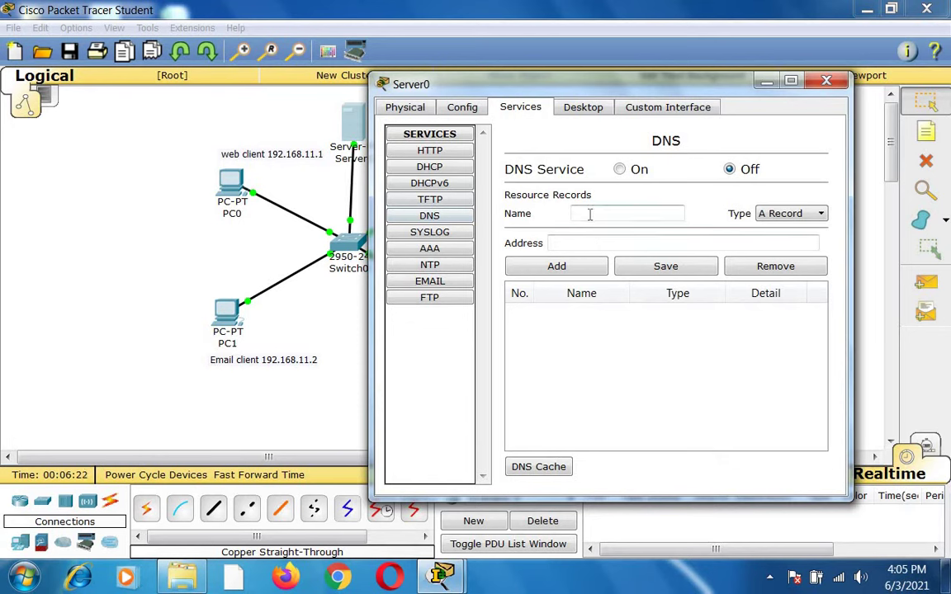
{"action": "type", "text": "www.goog"}
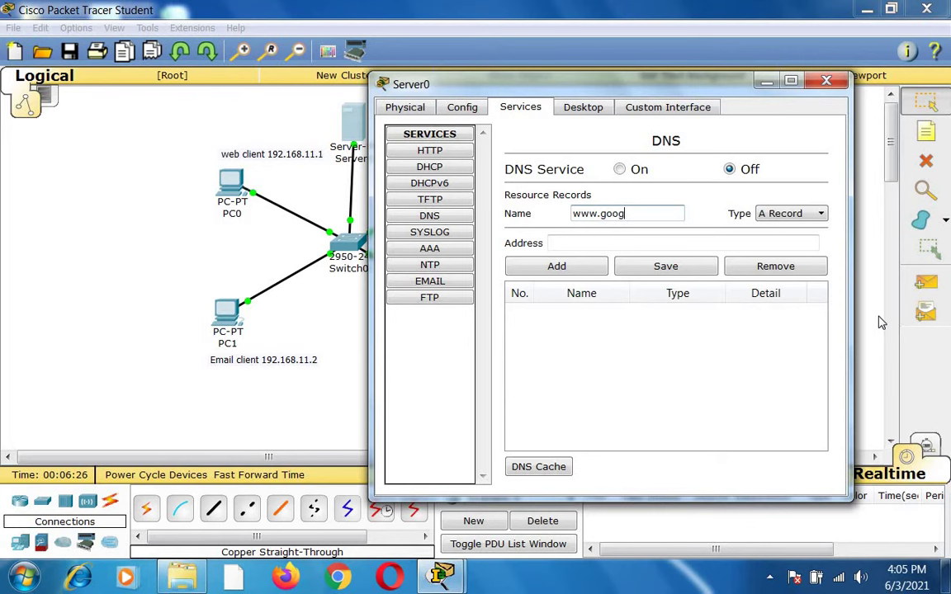
{"action": "type", "text": "le.com"}
{"action": "key", "text": "Tab"}
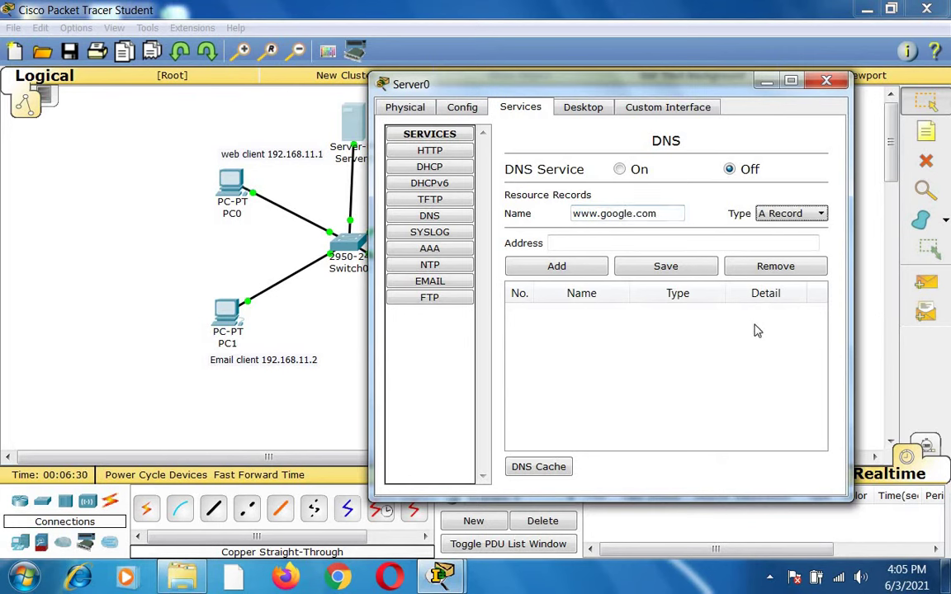
{"action": "left_click", "coordinate": [665, 242]}
{"action": "type", "text": "192"}
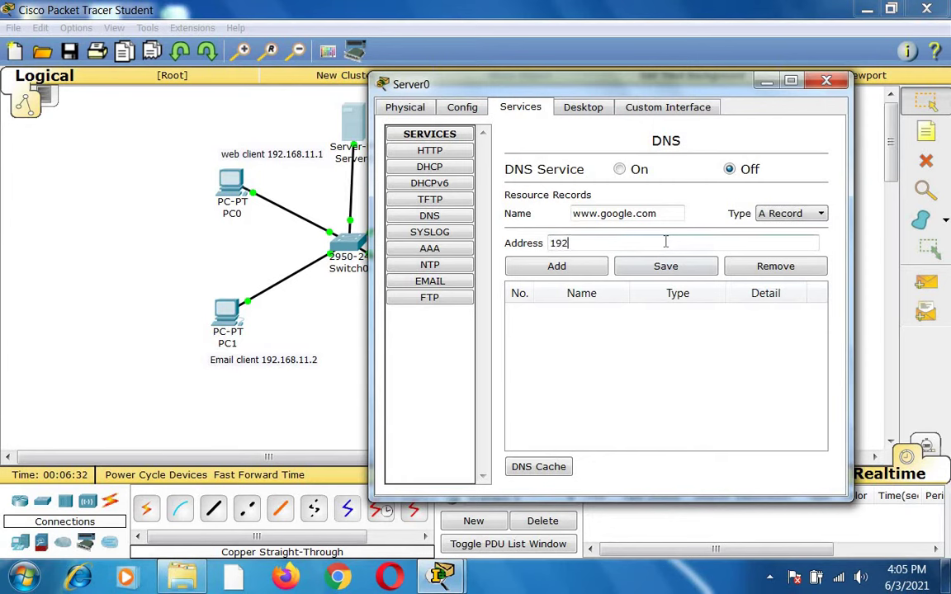
{"action": "type", "text": ".168.11.5"}
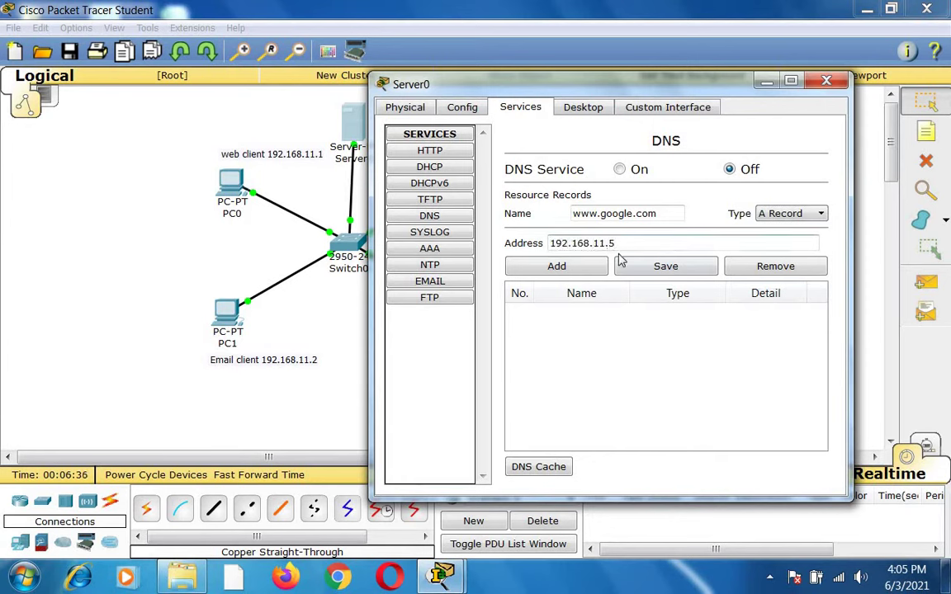
{"action": "left_click", "coordinate": [588, 265]}
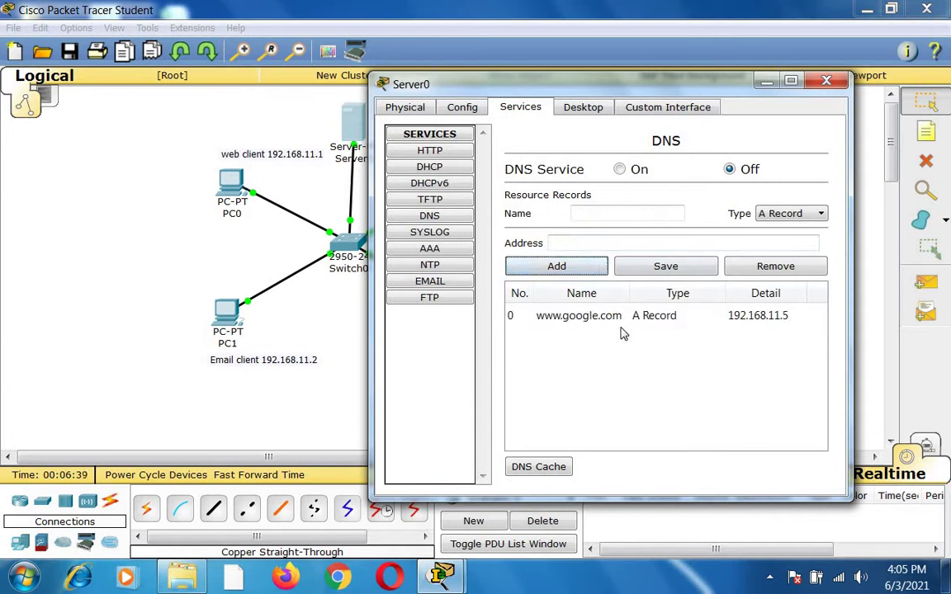
{"action": "left_click", "coordinate": [620, 170]}
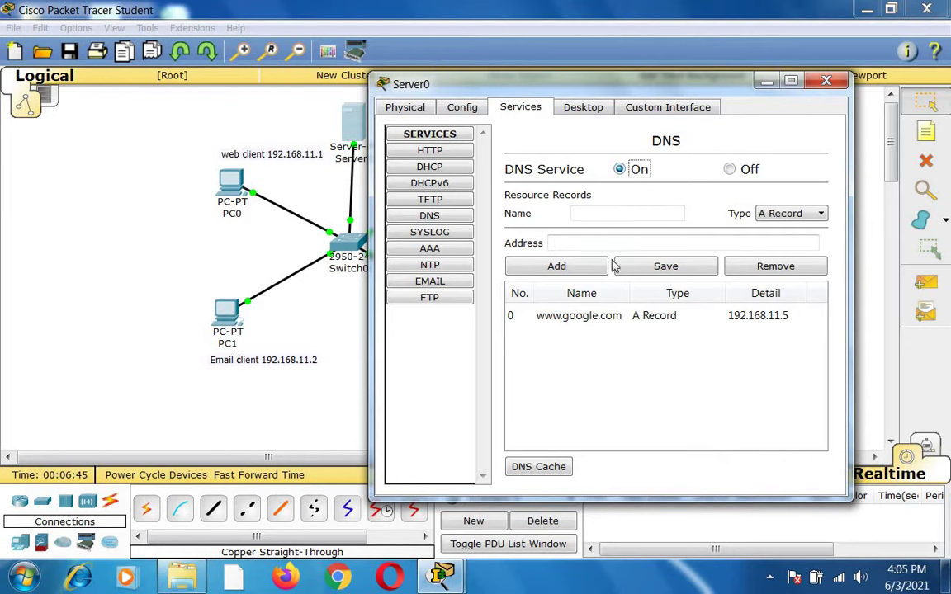
{"action": "left_click", "coordinate": [646, 322]}
{"action": "left_click", "coordinate": [767, 268]}
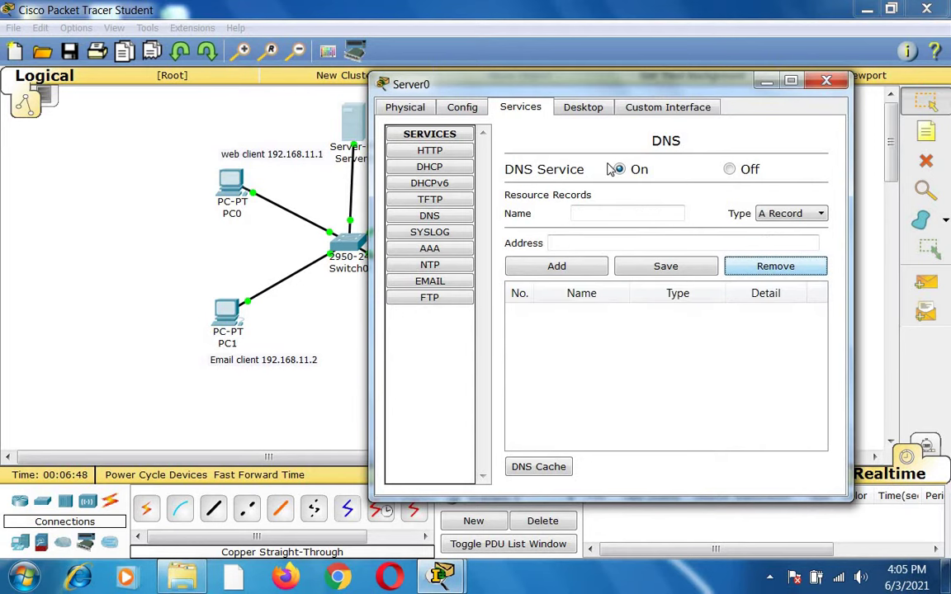
{"action": "left_click", "coordinate": [618, 213]}
{"action": "type", "text": "ww"}
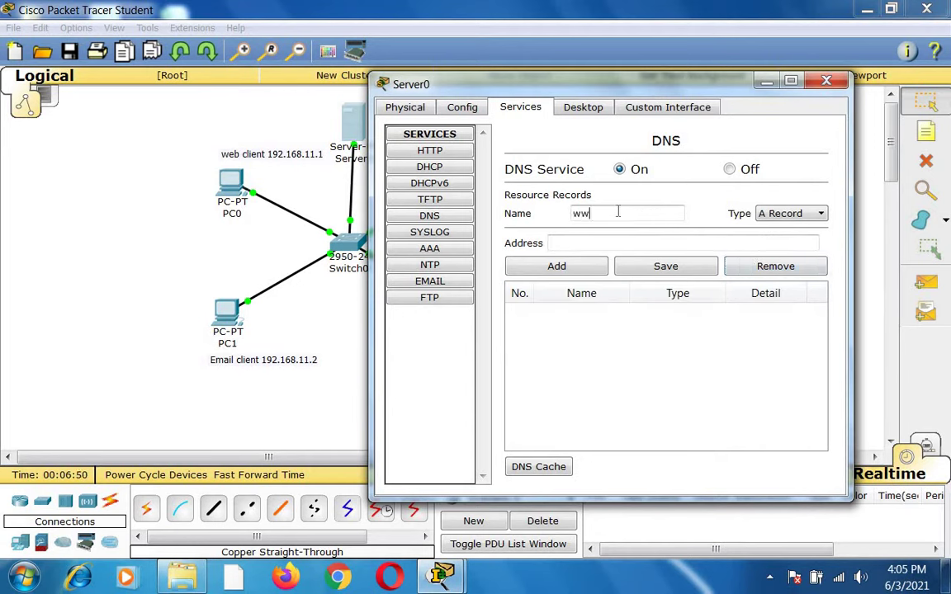
{"action": "type", "text": "w.google.com"}
{"action": "key", "text": "Tab"}
{"action": "left_click", "coordinate": [606, 243]}
{"action": "type", "text": "192.168.11."}
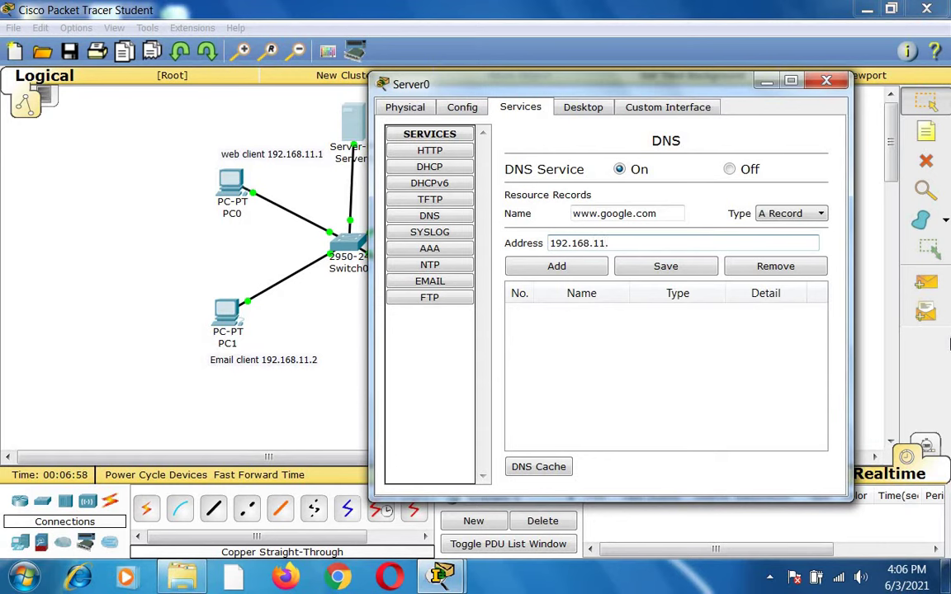
{"action": "type", "text": "5"}
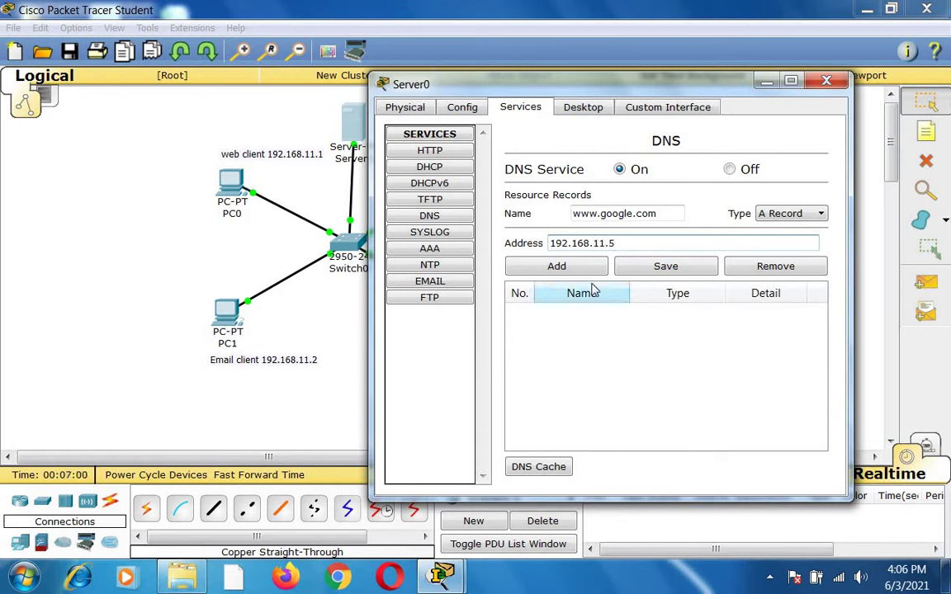
{"action": "left_click", "coordinate": [594, 274]}
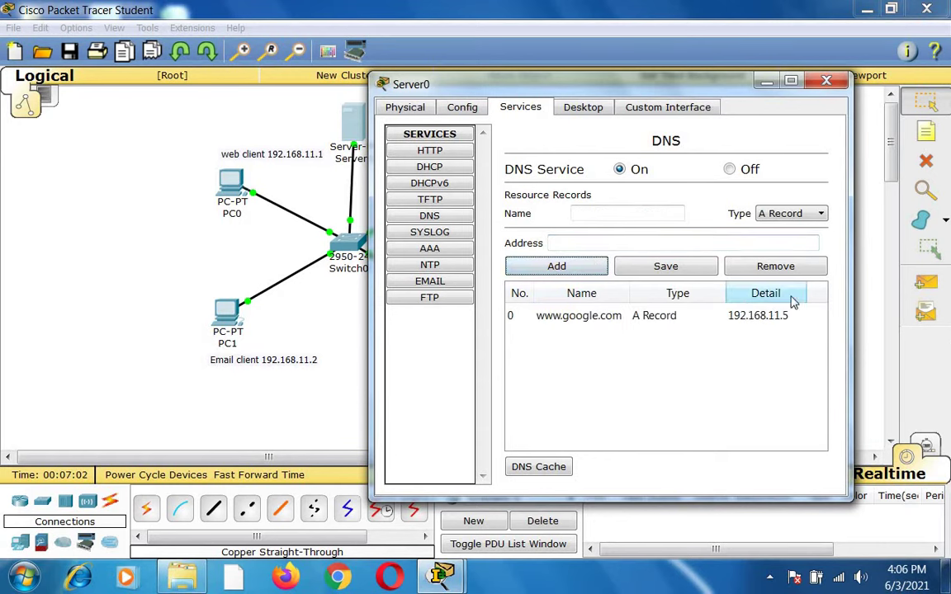
{"action": "left_click", "coordinate": [436, 155]}
Replace index.html's markup with 'Welcome to my page' and save it, confirming the overwrite
{"action": "left_click", "coordinate": [538, 363]}
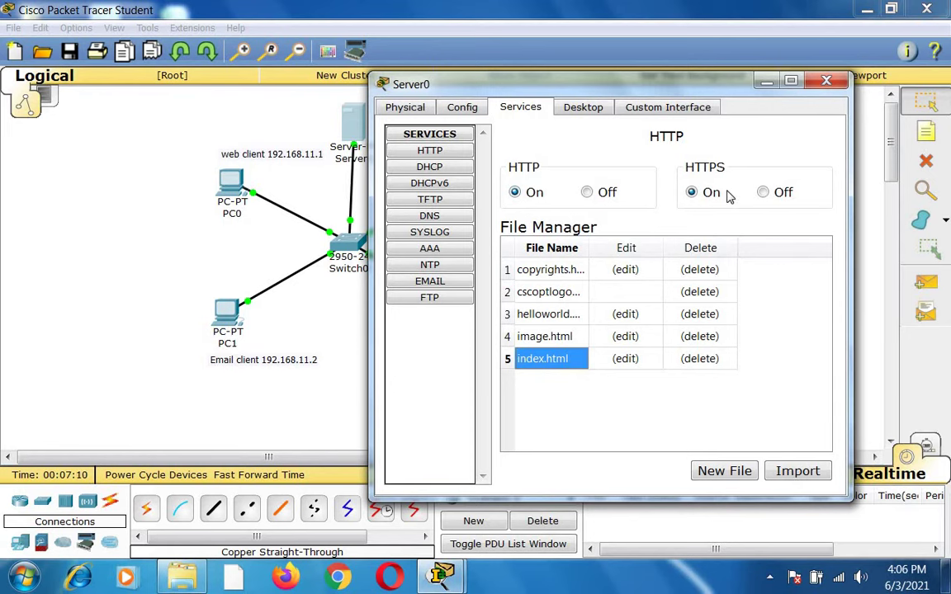
{"action": "left_click", "coordinate": [626, 360]}
{"action": "left_click_drag", "start_coordinate": [505, 183], "coordinate": [794, 331]}
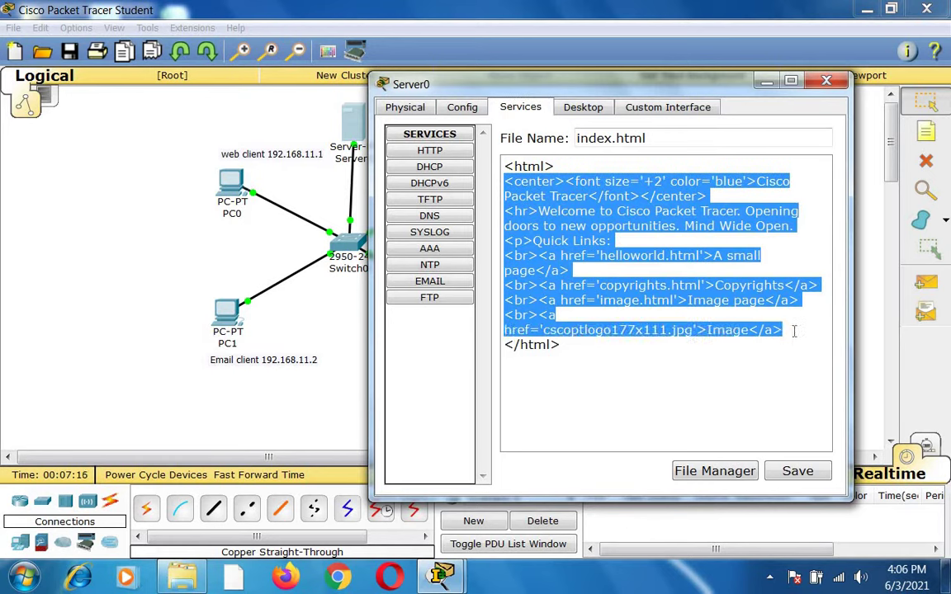
{"action": "key", "text": "BackSpace"}
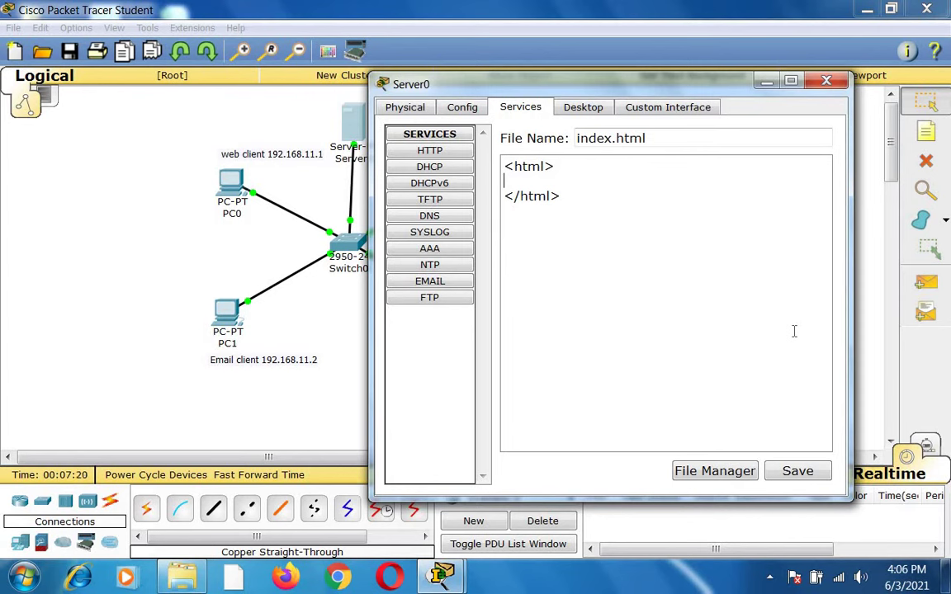
{"action": "type", "text": "WElco"}
{"action": "key", "text": "BackSpace"}
{"action": "key", "text": "BackSpace"}
{"action": "key", "text": "BackSpace"}
{"action": "type", "text": "elcome"}
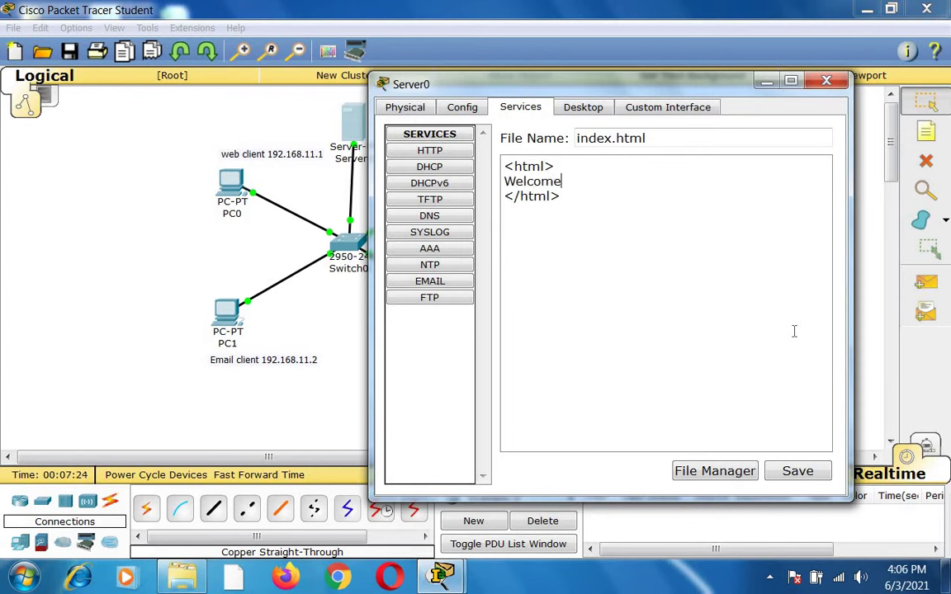
{"action": "type", "text": " to my page"}
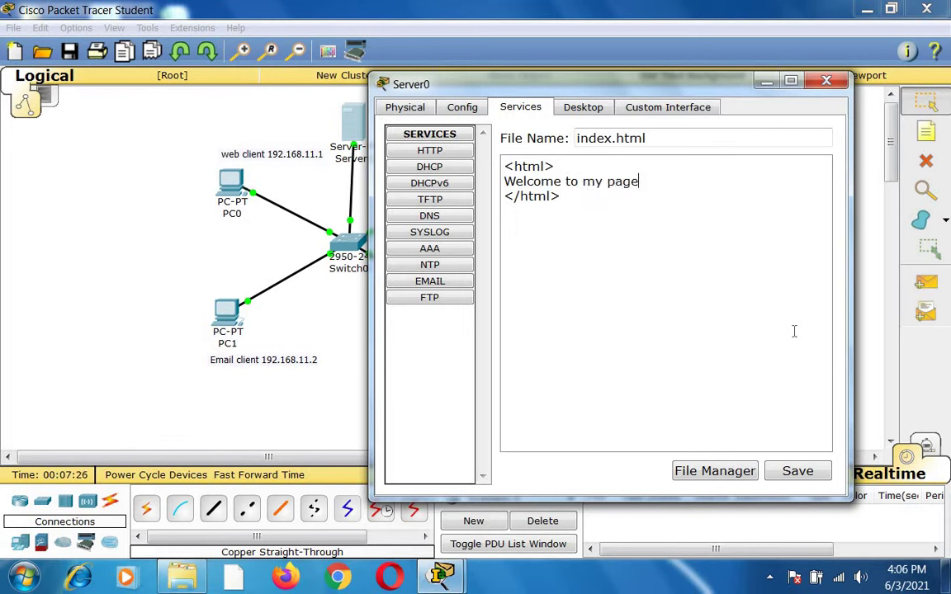
{"action": "left_click", "coordinate": [798, 471]}
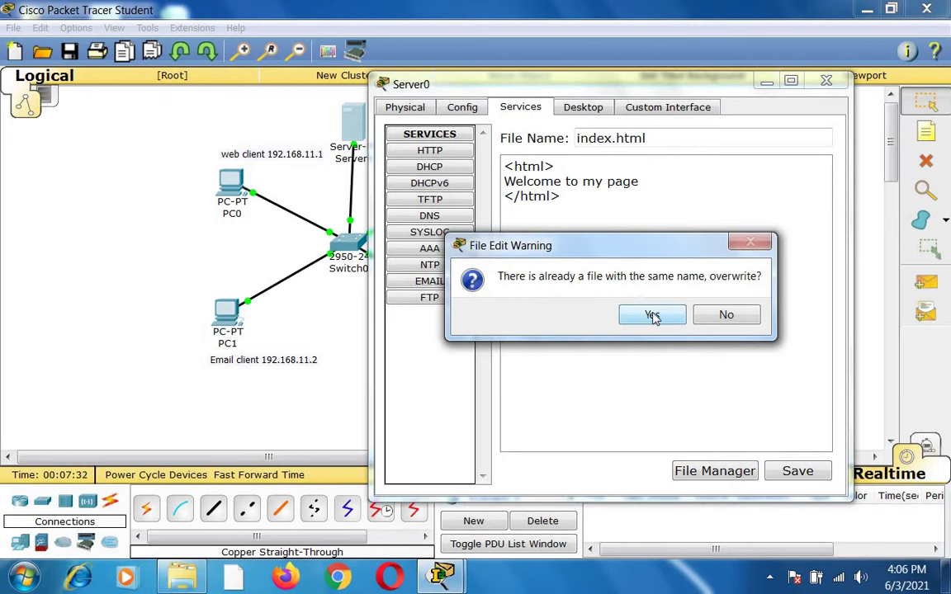
{"action": "left_click", "coordinate": [652, 316]}
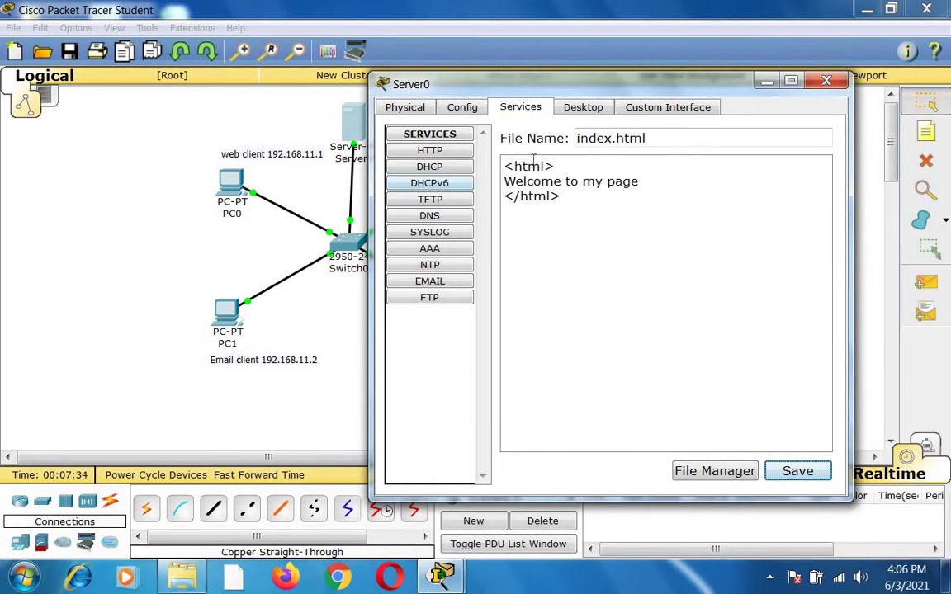
Reopen Server0 to check its DNS record and HTTP file list
{"action": "left_click", "coordinate": [825, 80]}
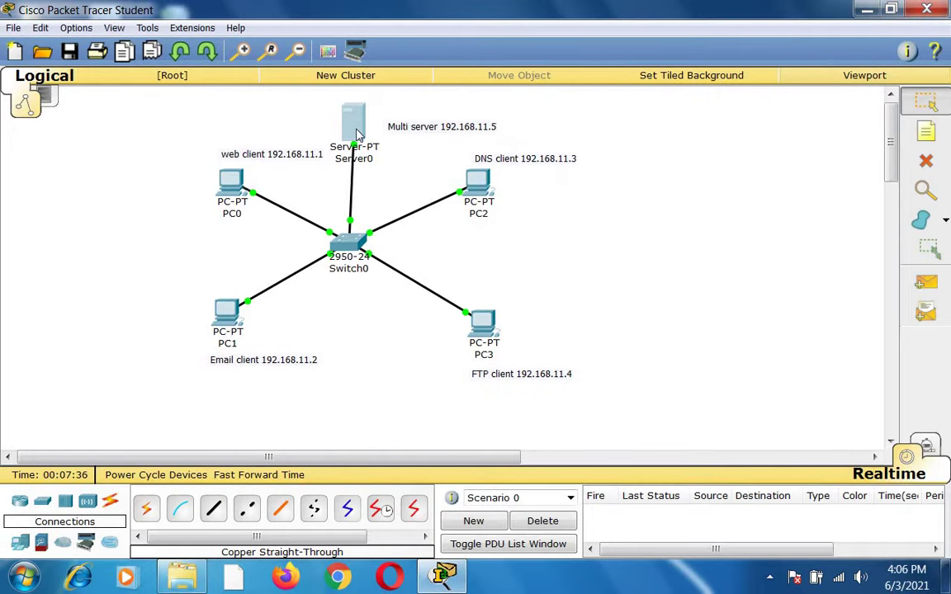
{"action": "left_click", "coordinate": [356, 134]}
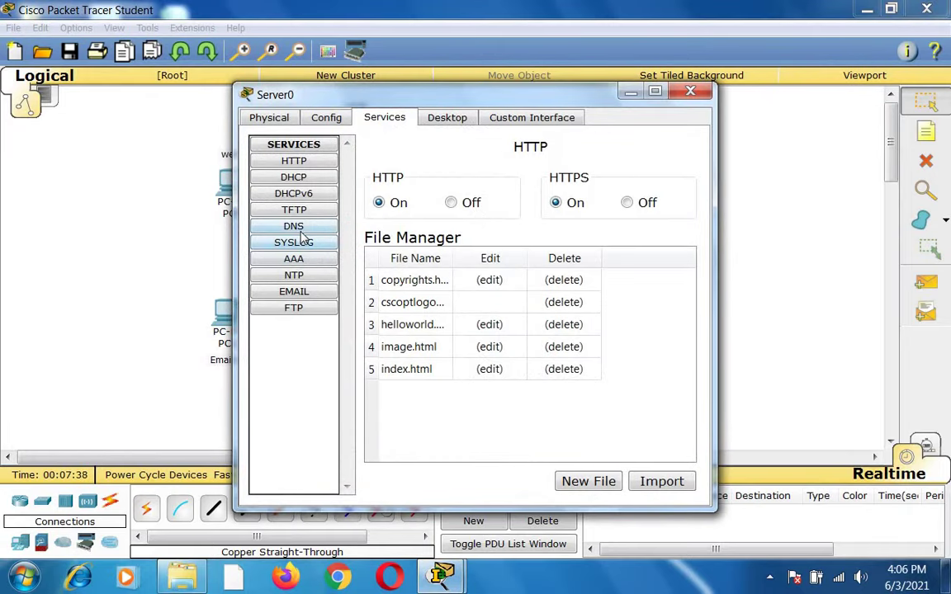
{"action": "left_click", "coordinate": [299, 229]}
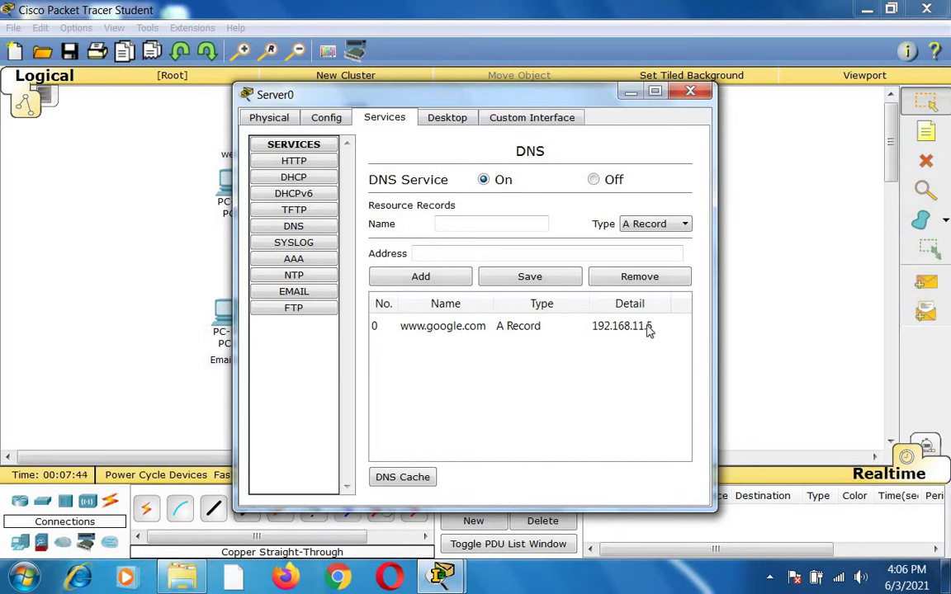
{"action": "left_click", "coordinate": [256, 143]}
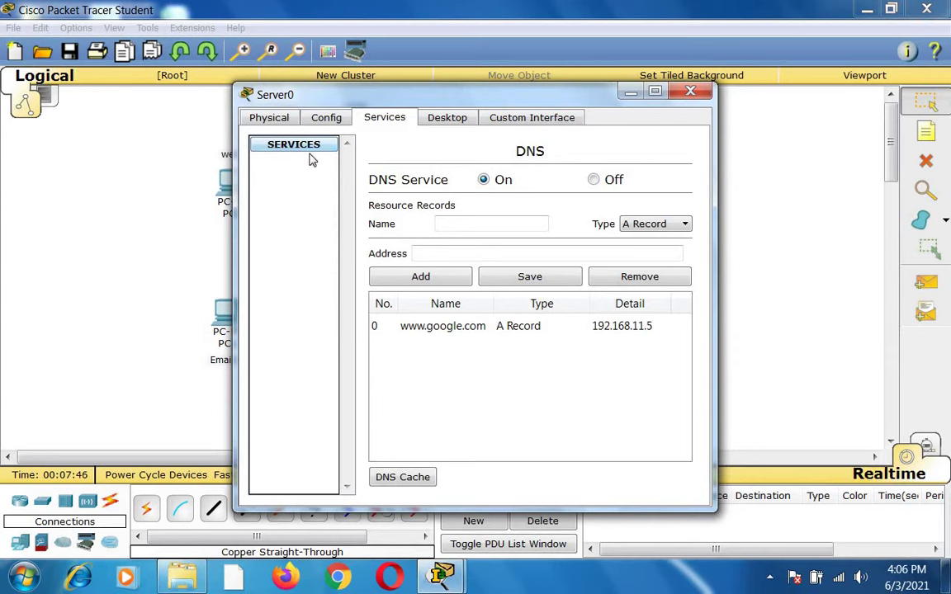
{"action": "left_click", "coordinate": [283, 145]}
{"action": "left_click", "coordinate": [281, 161]}
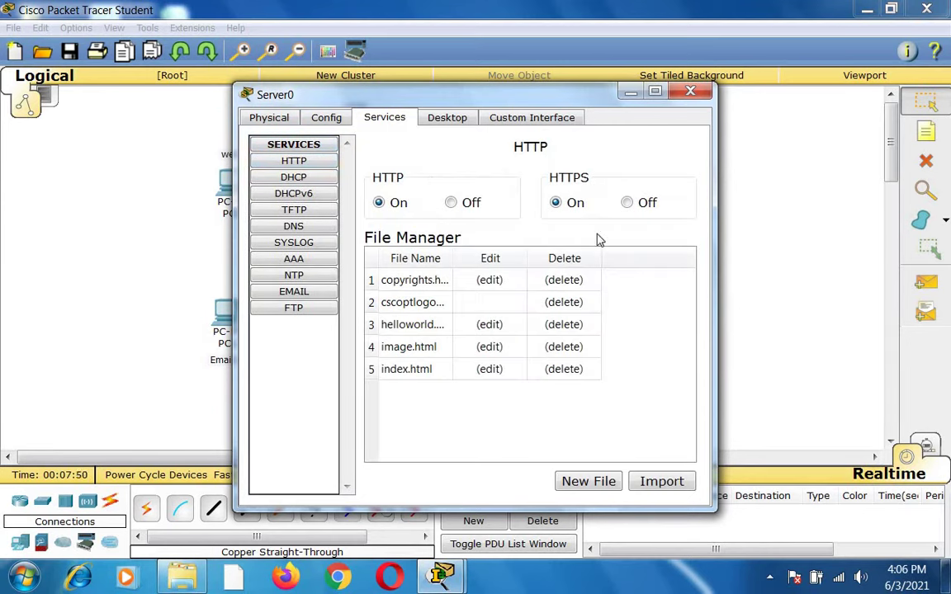
Close Server0 and open PC2's window beside the topology
{"action": "left_click", "coordinate": [690, 92]}
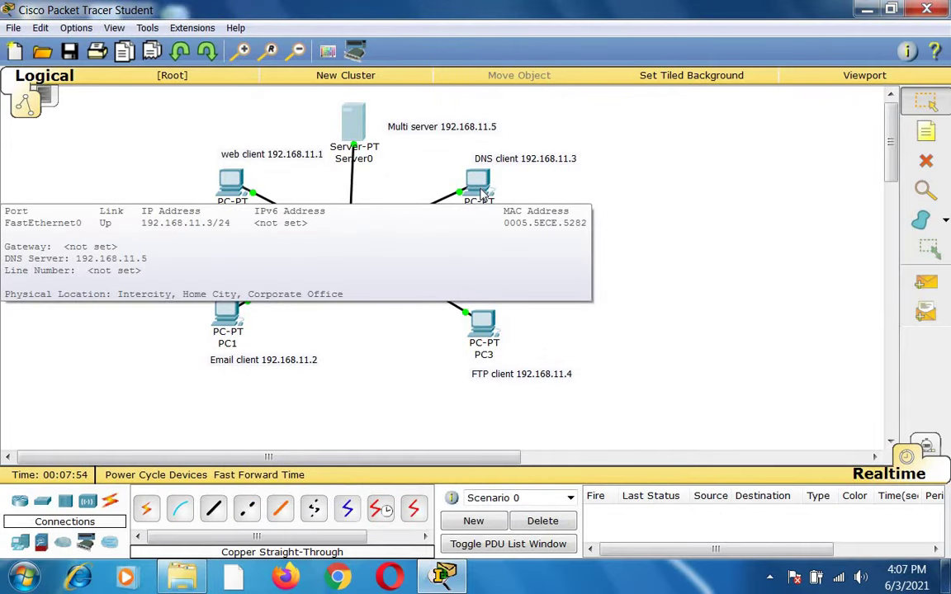
{"action": "left_click", "coordinate": [481, 192]}
{"action": "left_click_drag", "start_coordinate": [477, 101], "coordinate": [690, 104]}
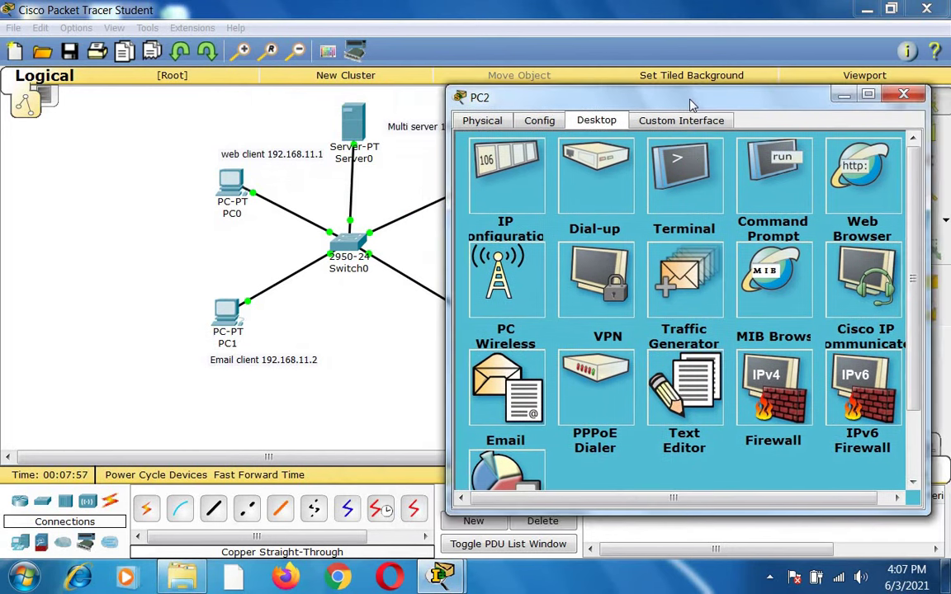
{"action": "left_click", "coordinate": [794, 183]}
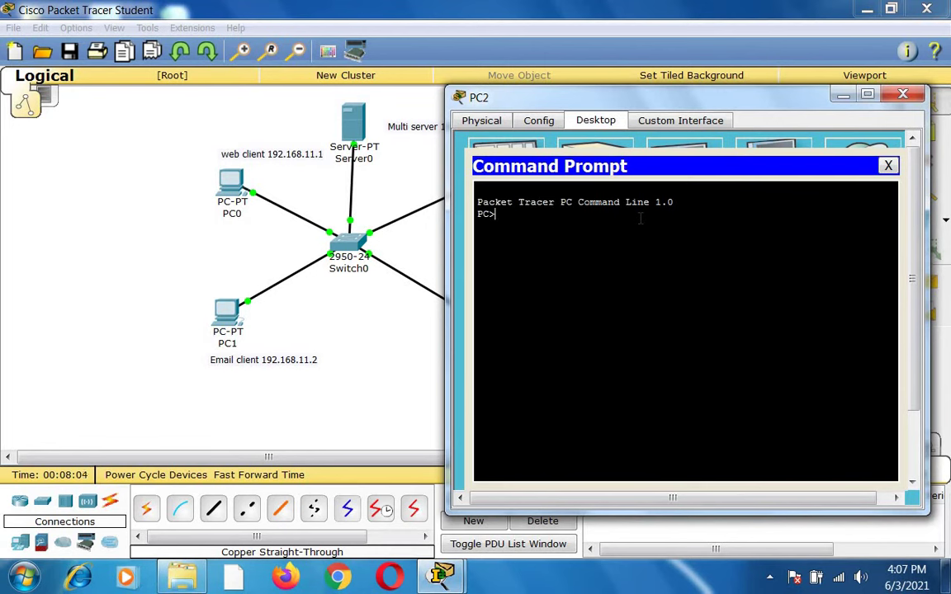
{"action": "type", "text": "nslookup www.goog"}
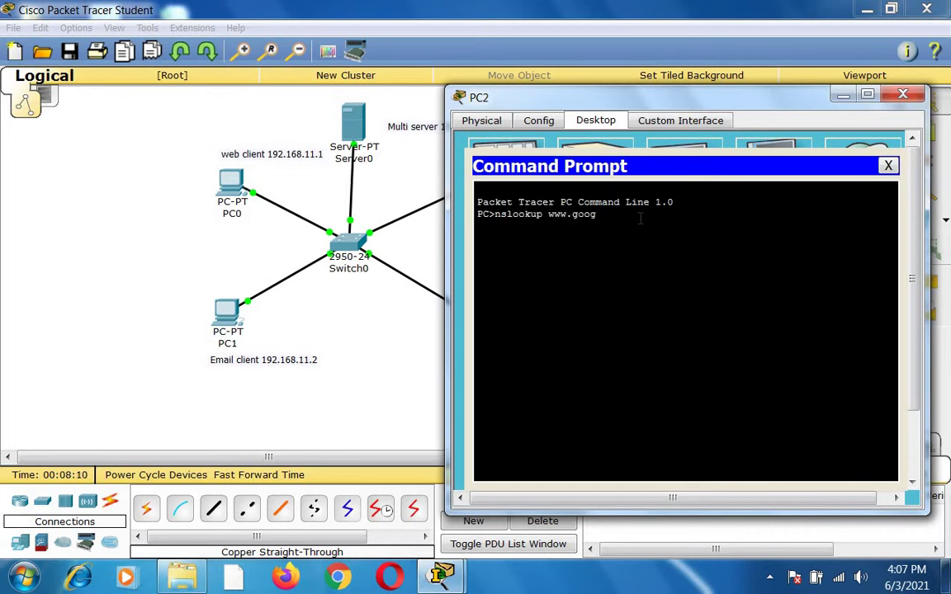
{"action": "type", "text": "le.com"}
{"action": "key", "text": "Return"}
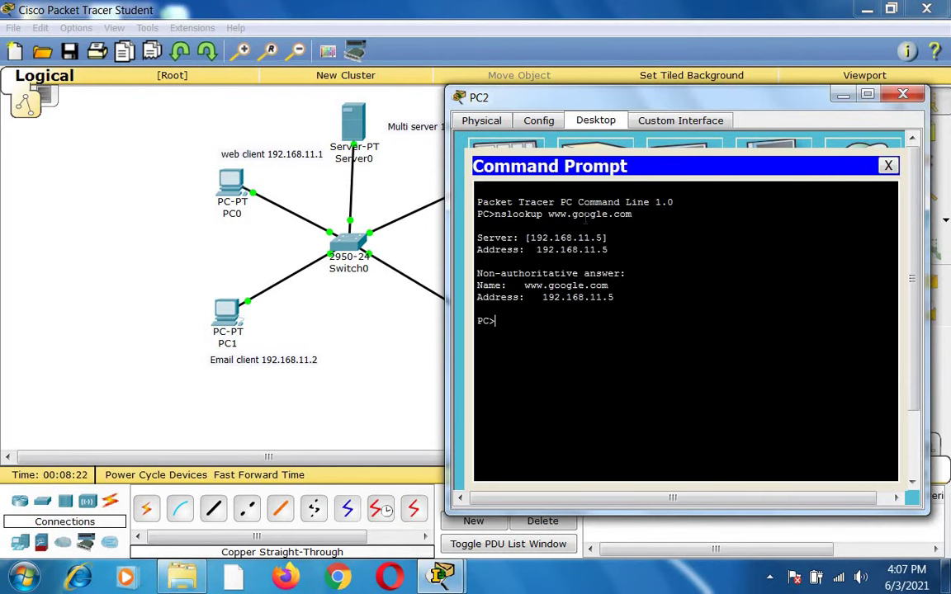
{"action": "left_click_drag", "start_coordinate": [561, 214], "coordinate": [632, 215]}
{"action": "left_click_drag", "start_coordinate": [537, 250], "coordinate": [611, 249]}
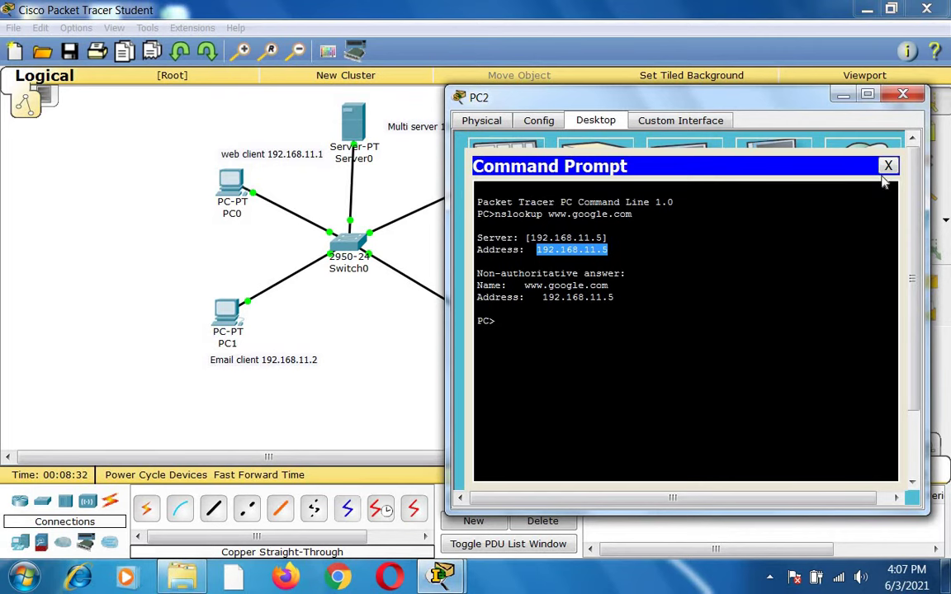
{"action": "left_click", "coordinate": [888, 167]}
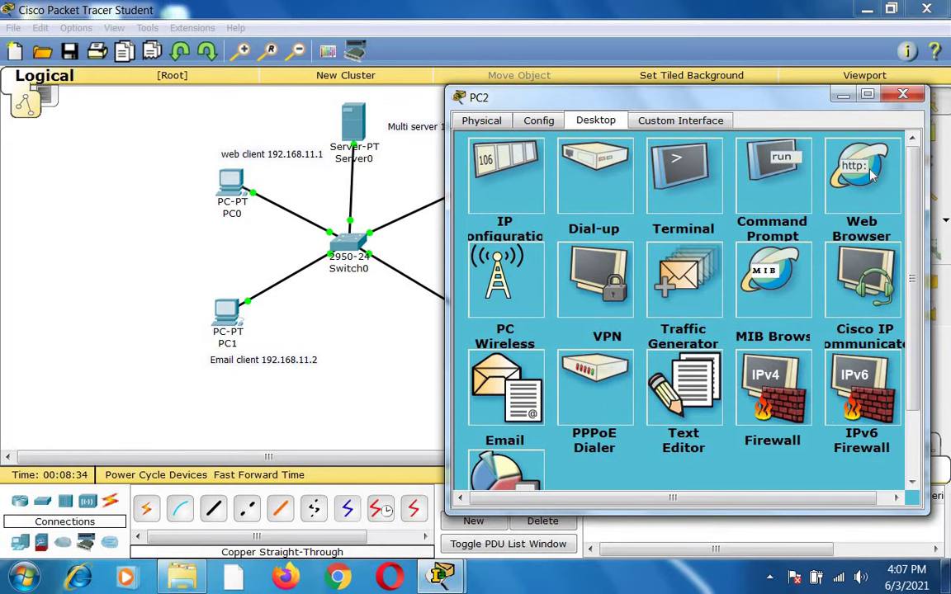
{"action": "left_click", "coordinate": [867, 171]}
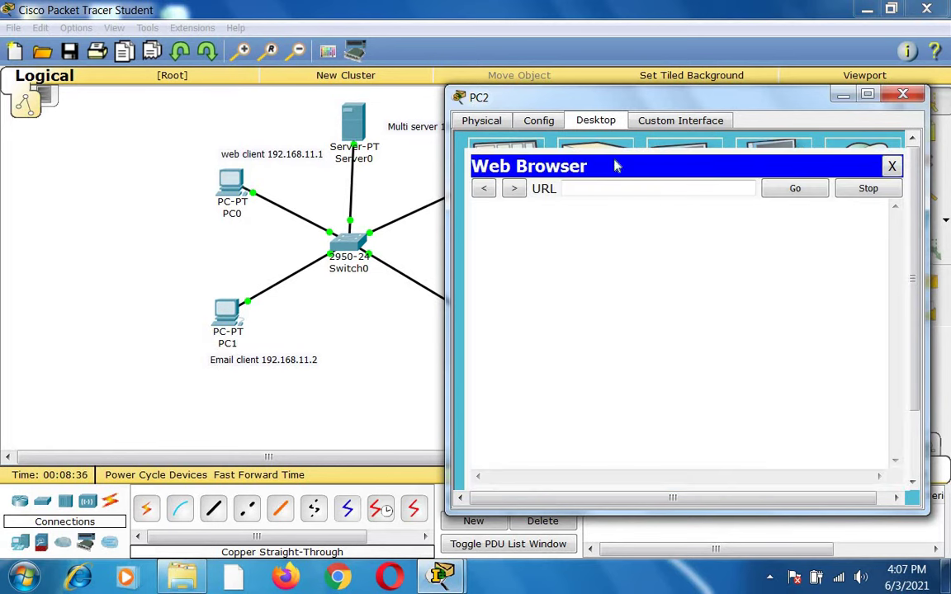
{"action": "type", "text": "www.google.com"}
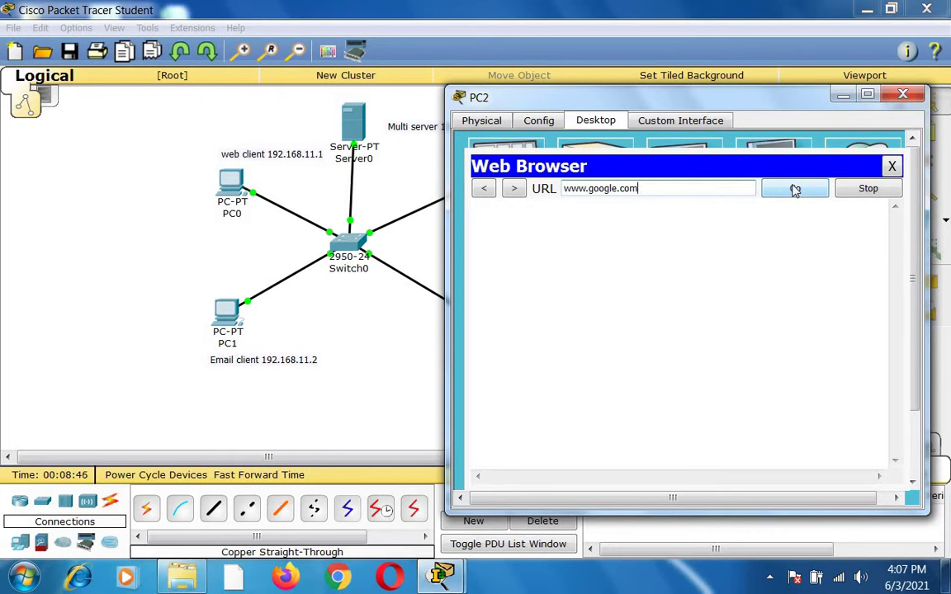
{"action": "left_click", "coordinate": [794, 190]}
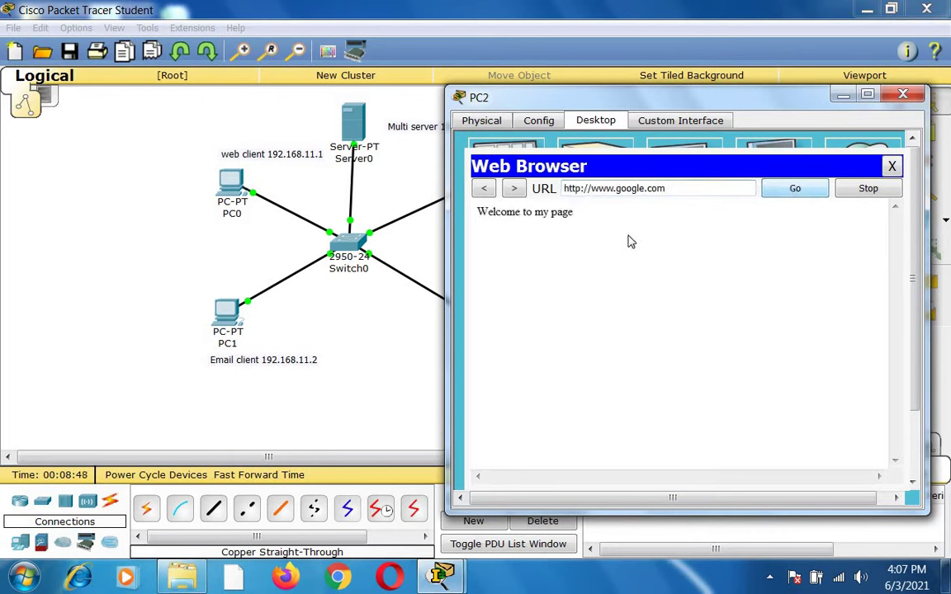
{"action": "left_click", "coordinate": [890, 166]}
{"action": "left_click", "coordinate": [903, 93]}
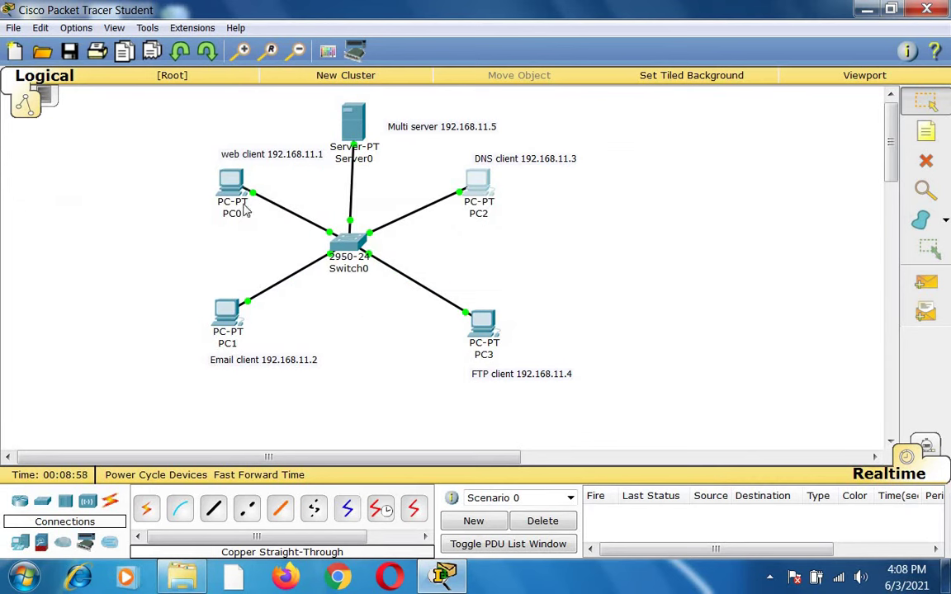
View Server0's information on the network topology
{"action": "mouse_move", "coordinate": [346, 127]}
{"action": "left_click", "coordinate": [230, 188]}
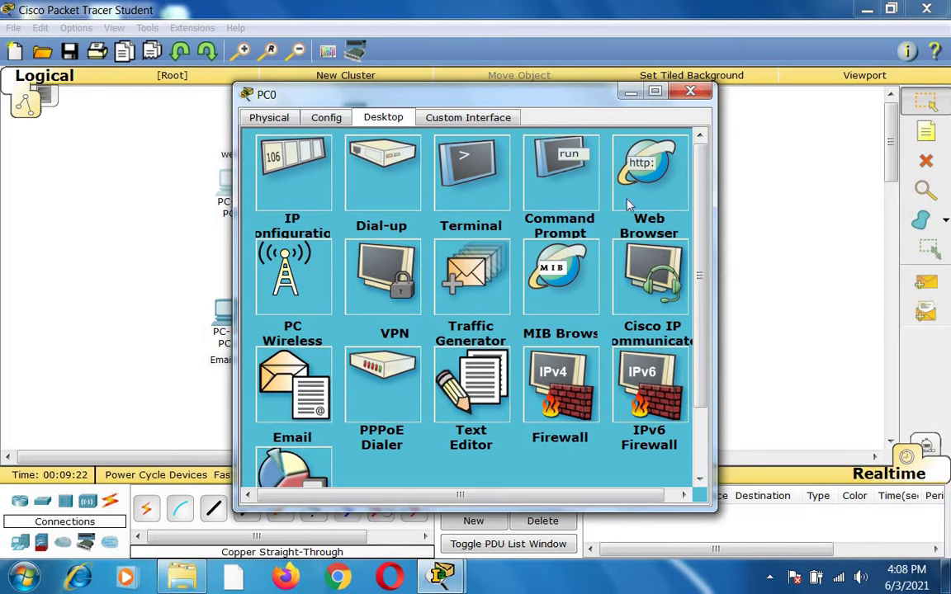
{"action": "left_click_drag", "start_coordinate": [702, 261], "coordinate": [700, 346]}
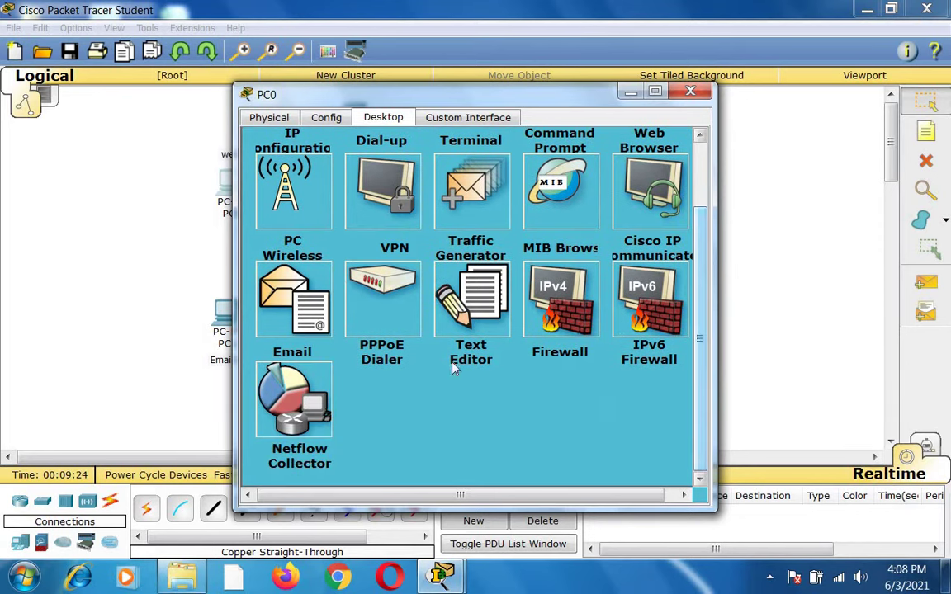
{"action": "left_click", "coordinate": [303, 310]}
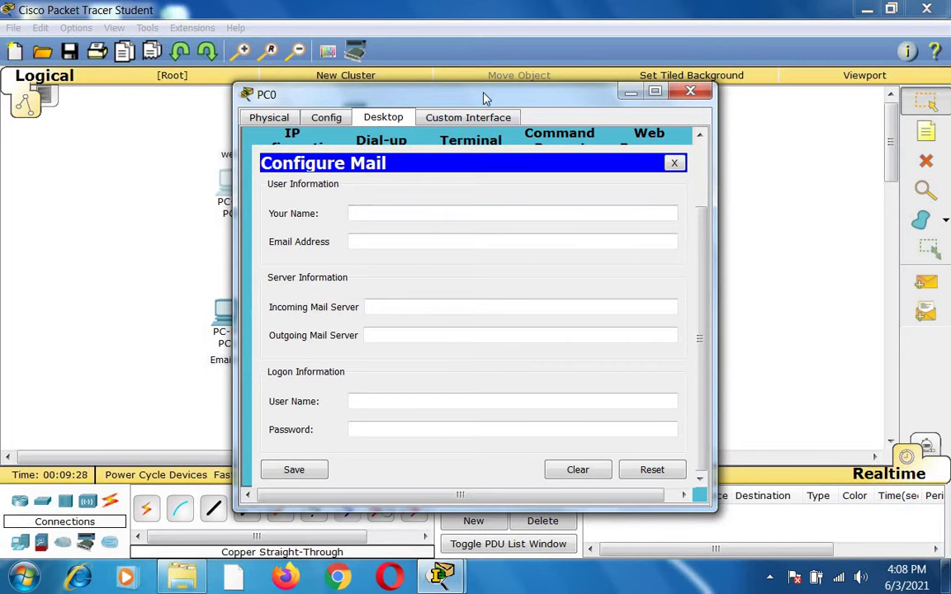
{"action": "left_click_drag", "start_coordinate": [580, 89], "coordinate": [691, 78]}
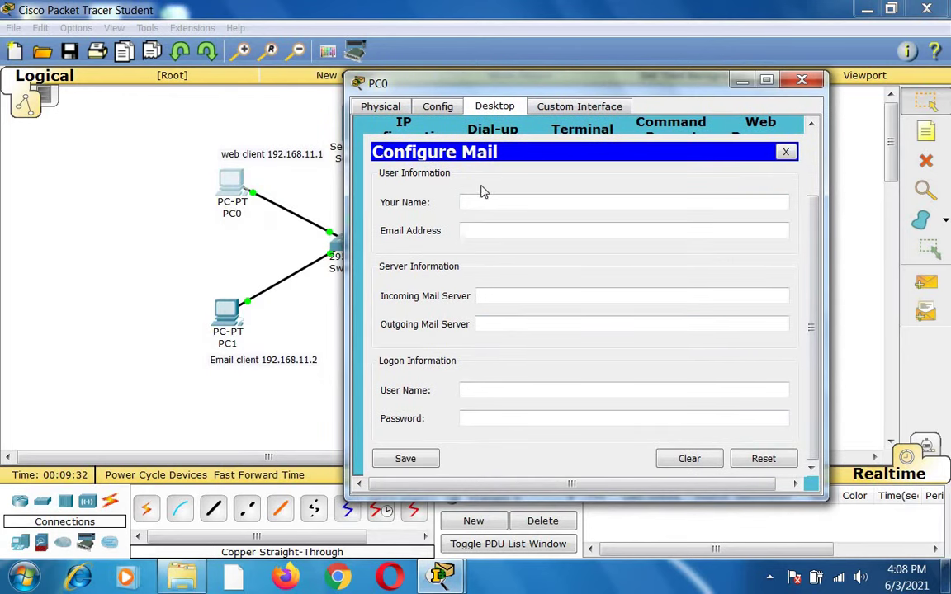
{"action": "left_click_drag", "start_coordinate": [816, 265], "coordinate": [815, 198]}
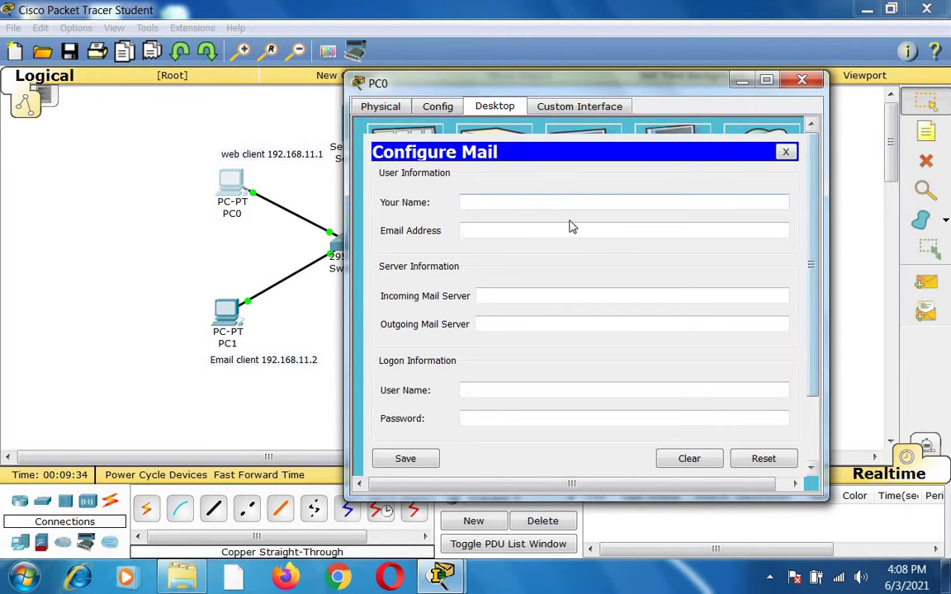
{"action": "type", "text": "preethi"}
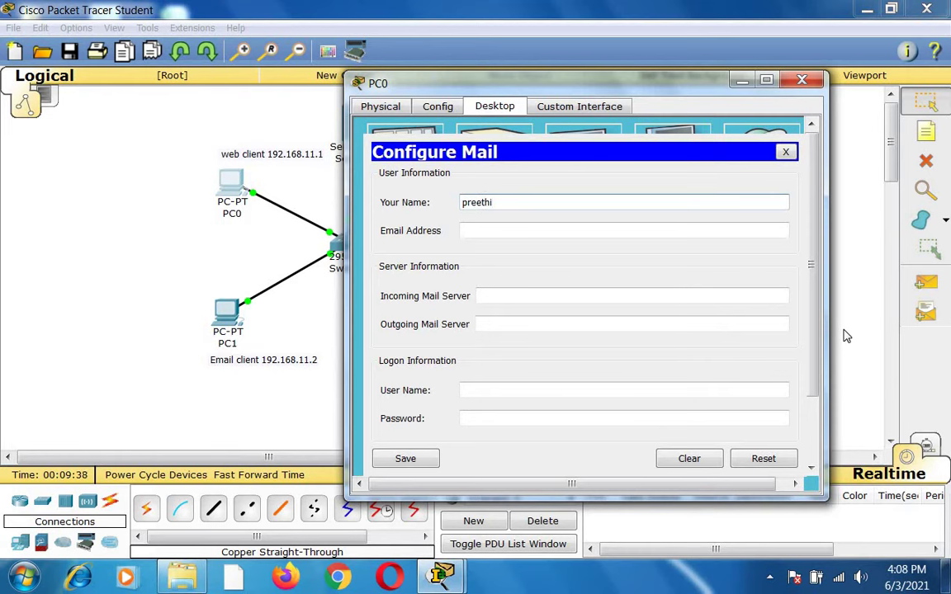
{"action": "key", "text": "Tab"}
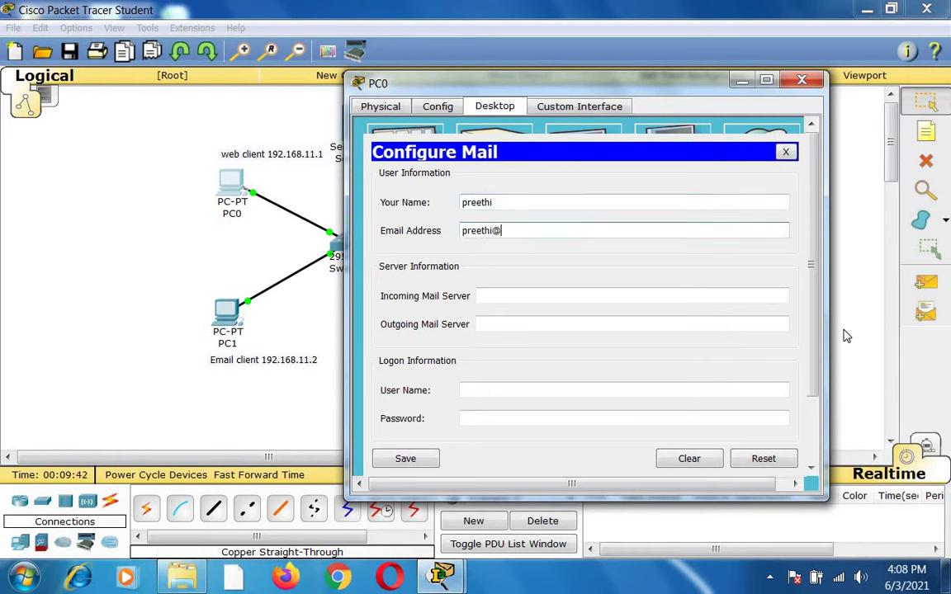
{"action": "key", "text": "Tab"}
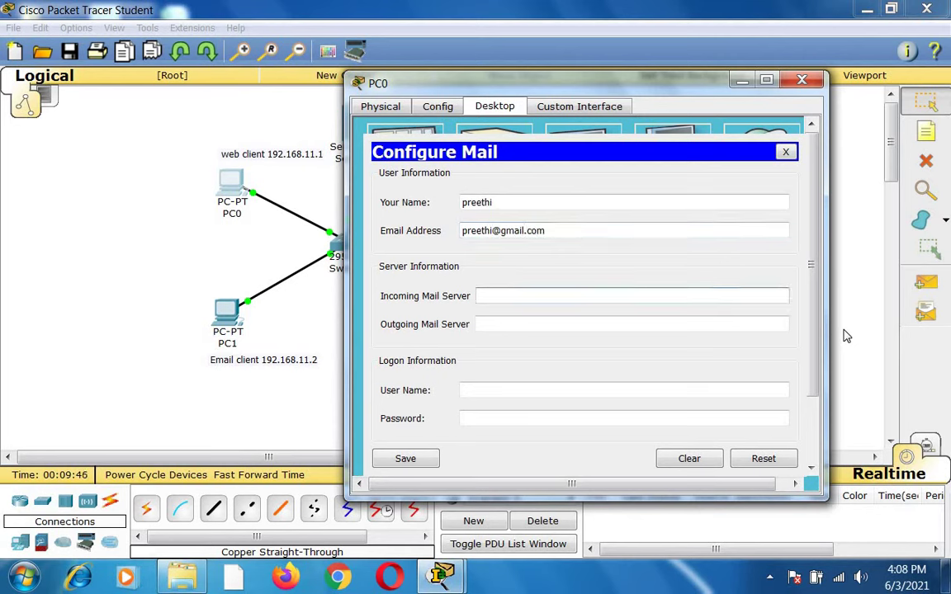
Set both mail servers to 192.168.11.5, logon preethi with its password, and save
{"action": "type", "text": "192.168.11.5"}
{"action": "key", "text": "Tab"}
{"action": "type", "text": "192.169"}
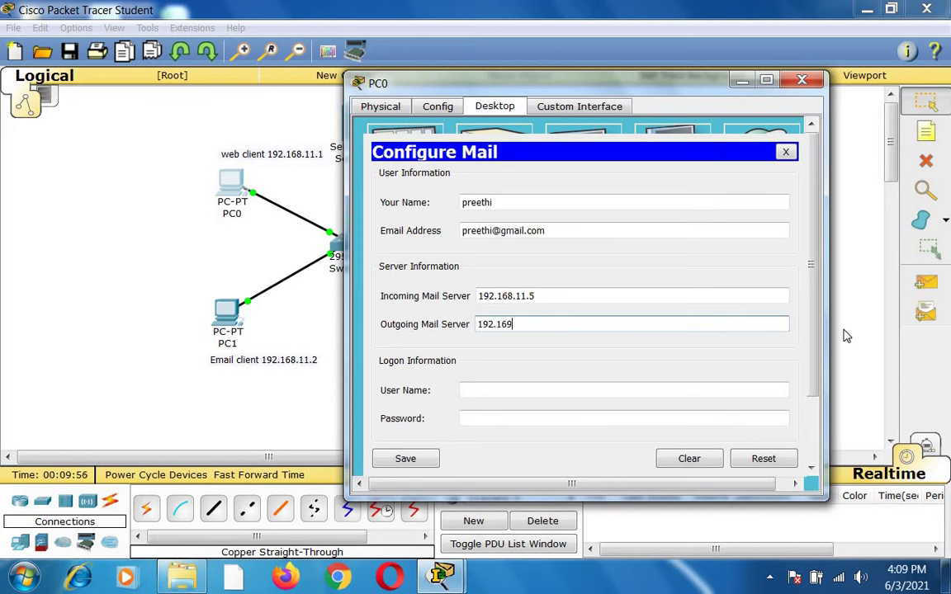
{"action": "key", "text": "BackSpace"}
{"action": "type", "text": "8.11.5"}
{"action": "key", "text": "Tab"}
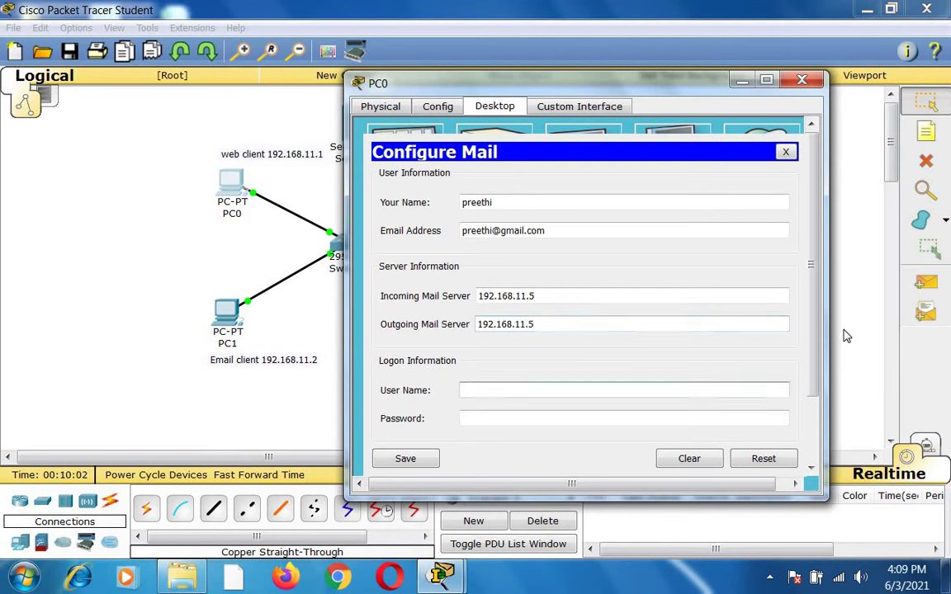
{"action": "type", "text": "preethi"}
{"action": "key", "text": "Tab"}
{"action": "type", "text": "1234"}
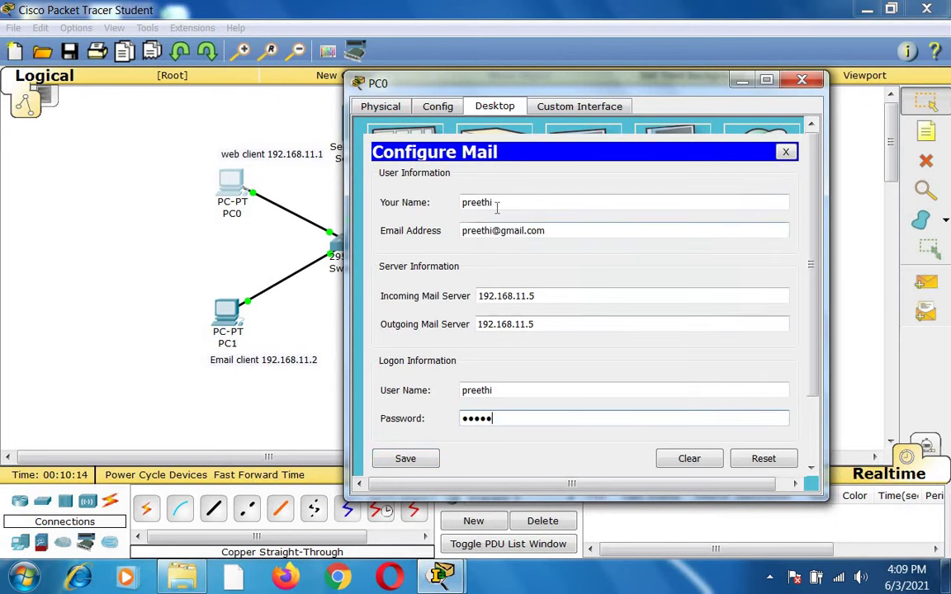
{"action": "double_click", "coordinate": [465, 232]}
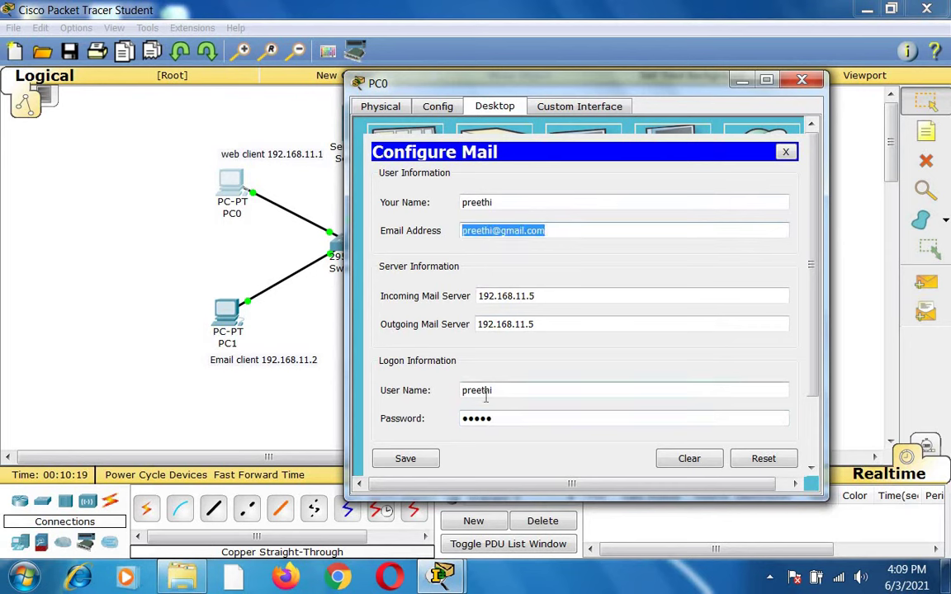
{"action": "left_click", "coordinate": [405, 460]}
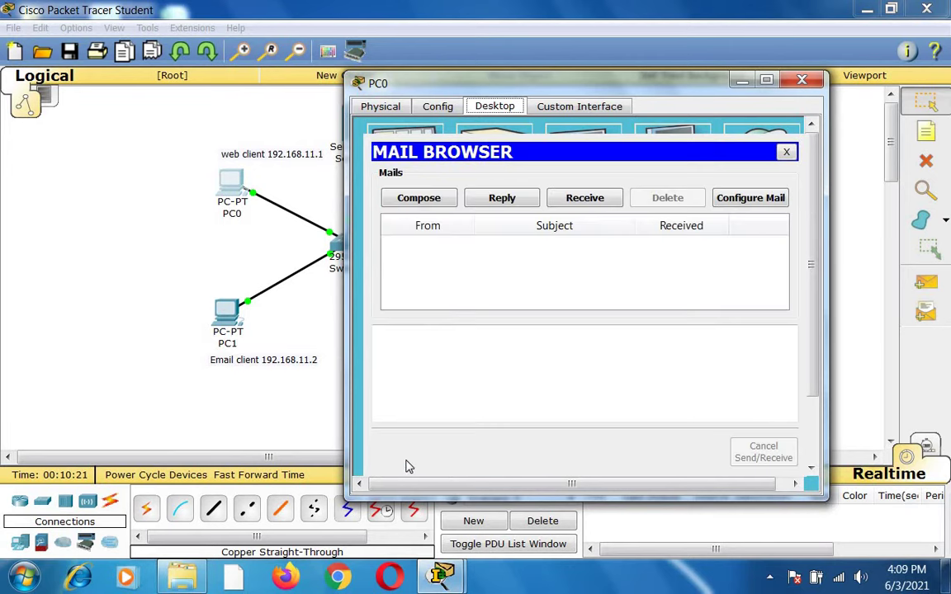
{"action": "left_click", "coordinate": [788, 153]}
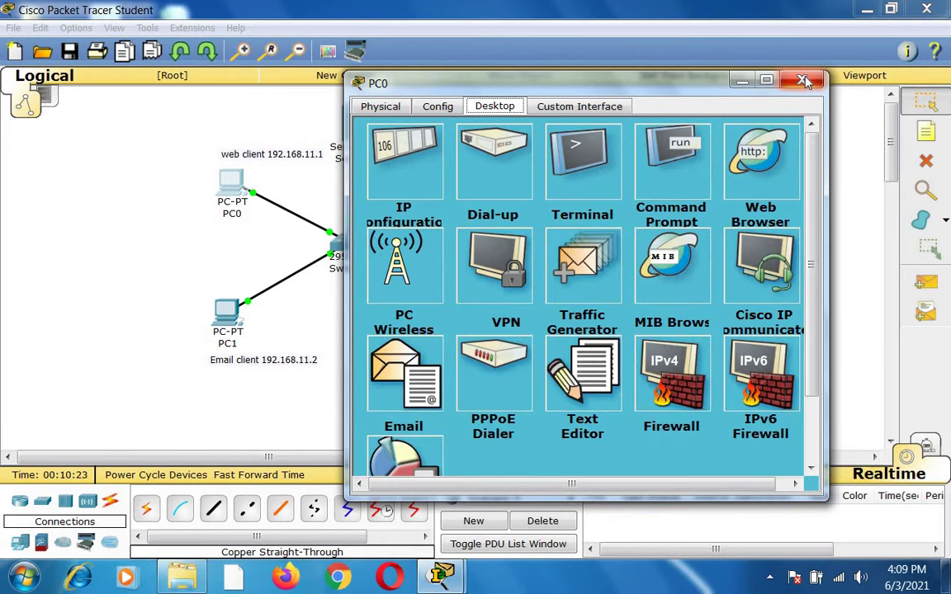
{"action": "left_click", "coordinate": [802, 79]}
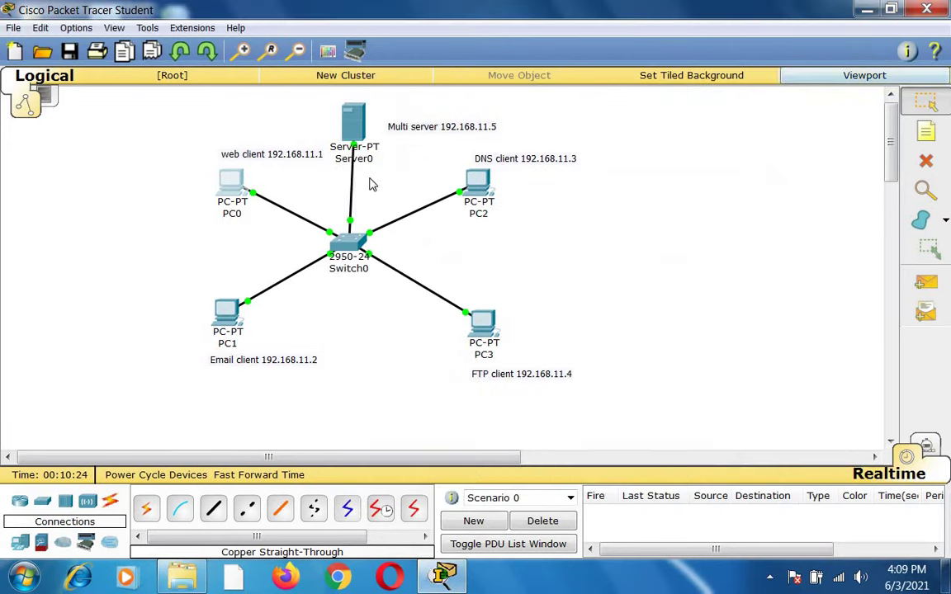
{"action": "left_click", "coordinate": [227, 310]}
{"action": "left_click_drag", "start_coordinate": [394, 98], "coordinate": [557, 80]}
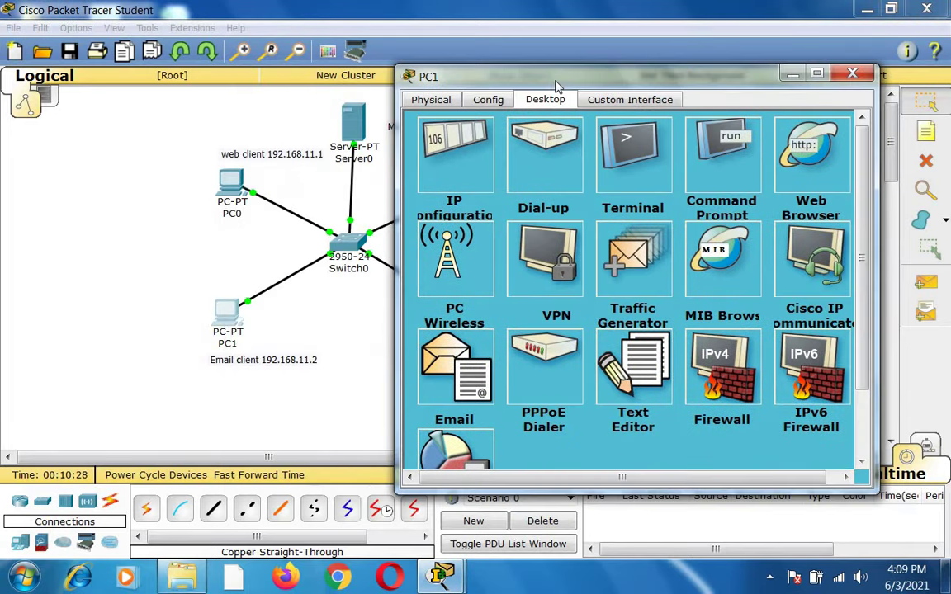
{"action": "left_click", "coordinate": [458, 370]}
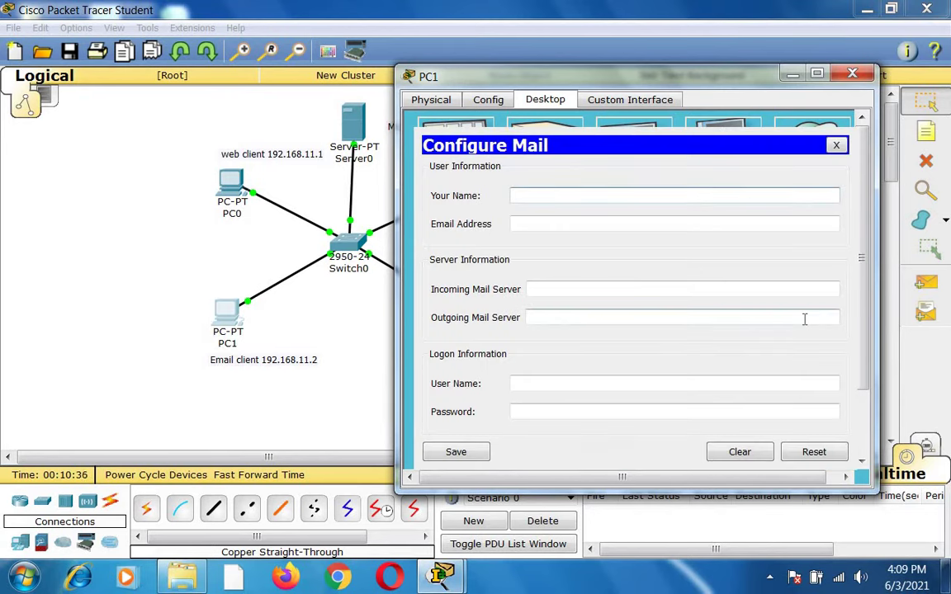
{"action": "key", "text": "BackSpace"}
{"action": "type", "text": "venkatesh"}
{"action": "key", "text": "Tab"}
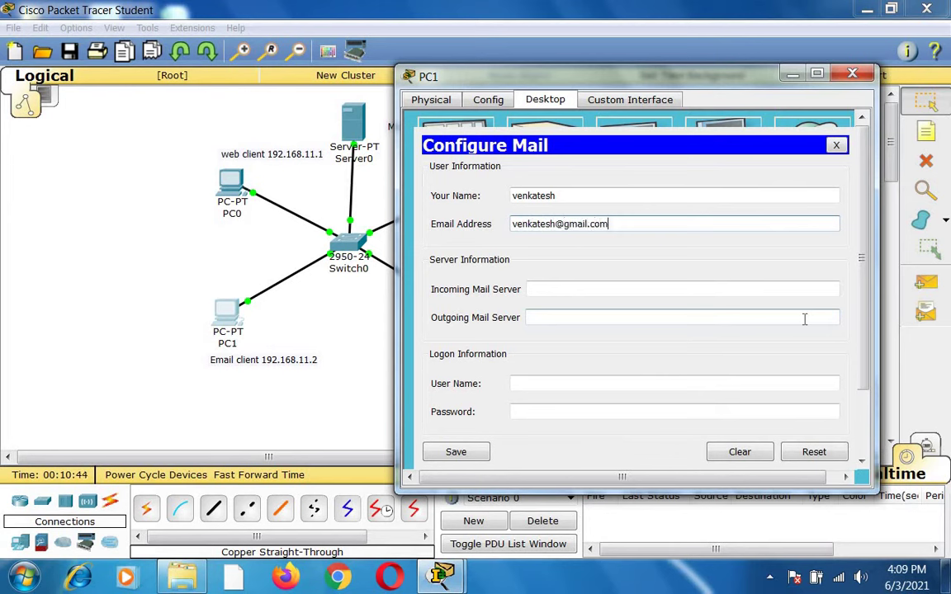
Set both mail servers to 192.168.11.5, logon venkatesh with its password, save, and close PC1
{"action": "key", "text": "Tab"}
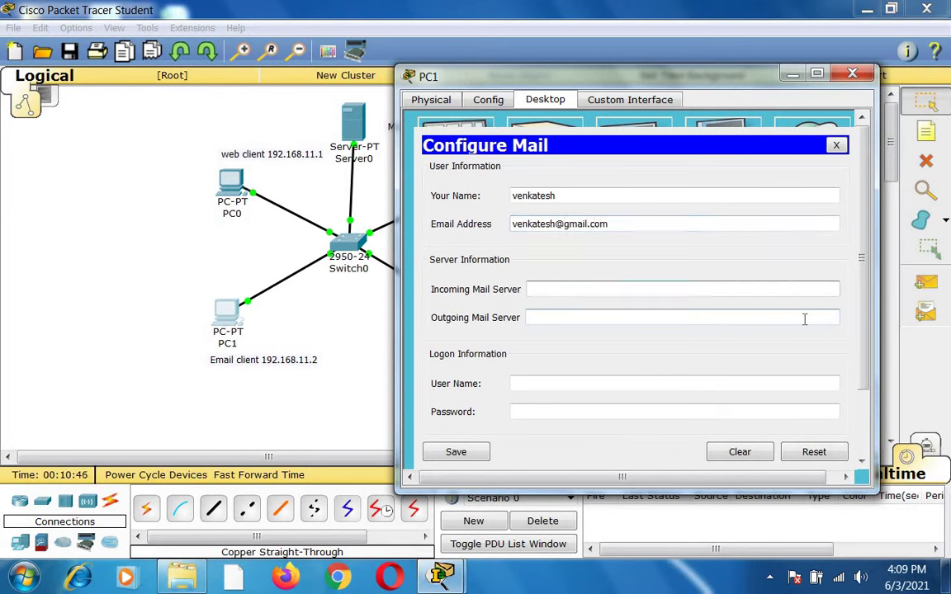
{"action": "type", "text": "192.168.1."}
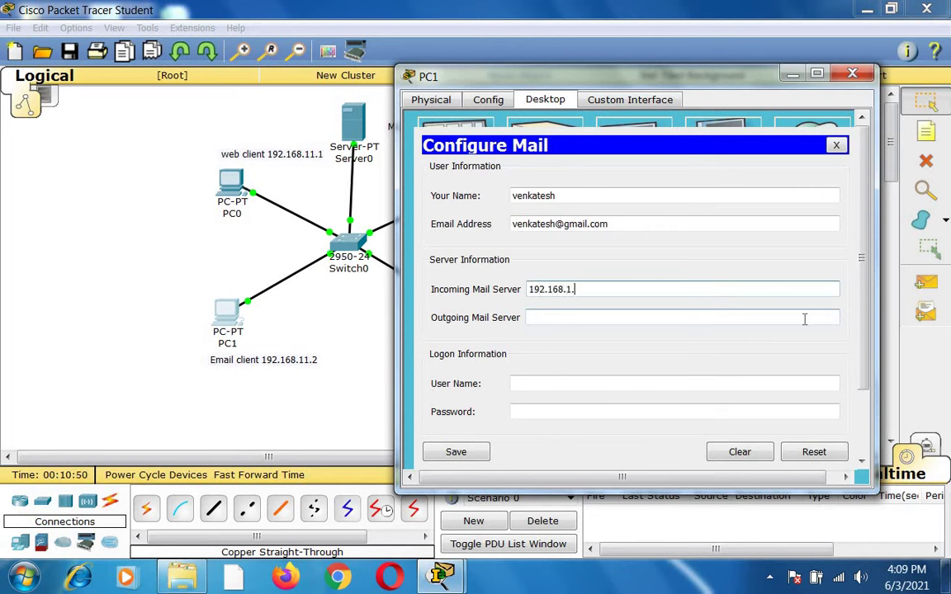
{"action": "type", "text": "1.5"}
{"action": "left_click", "coordinate": [804, 320]}
{"action": "type", "text": "192.168"}
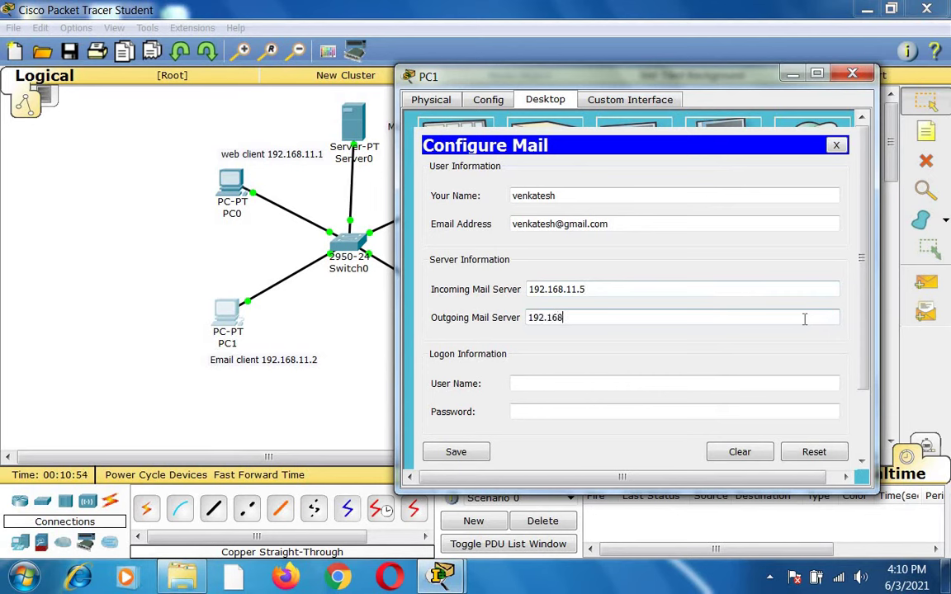
{"action": "type", "text": ".11.5"}
{"action": "key", "text": "Tab"}
{"action": "type", "text": "venkatesh"}
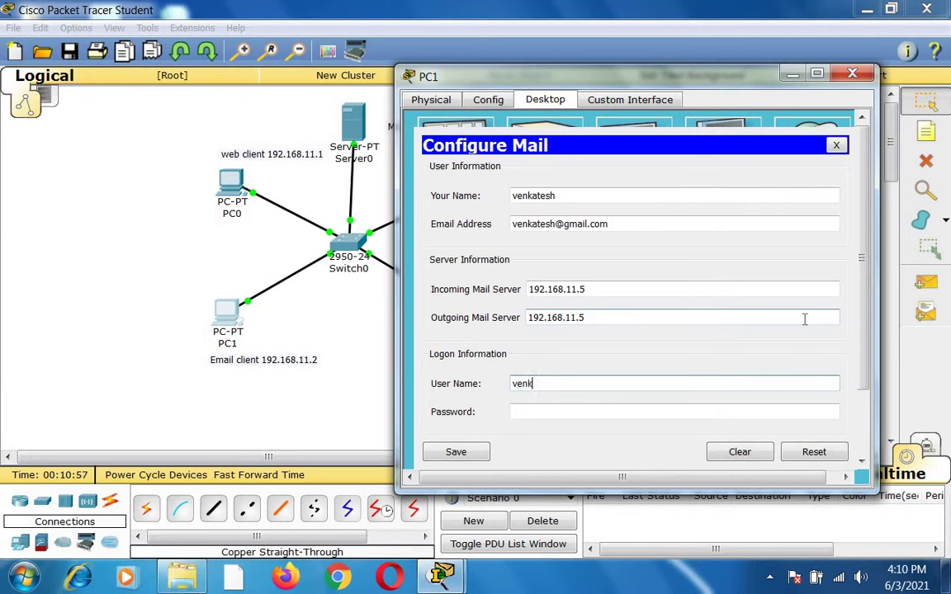
{"action": "key", "text": "Tab"}
{"action": "type", "text": "12345"}
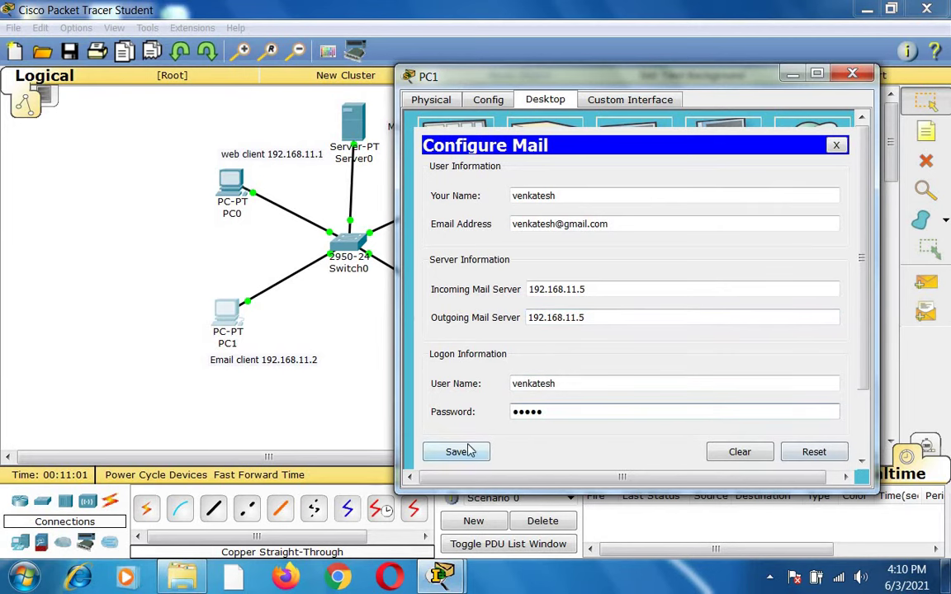
{"action": "left_click", "coordinate": [456, 451]}
{"action": "left_click", "coordinate": [837, 146]}
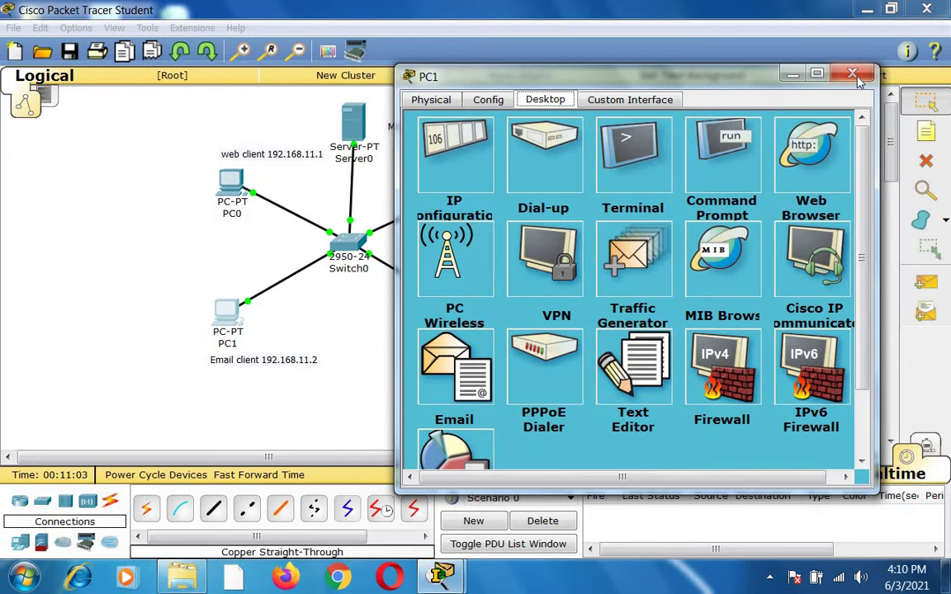
{"action": "left_click", "coordinate": [852, 74]}
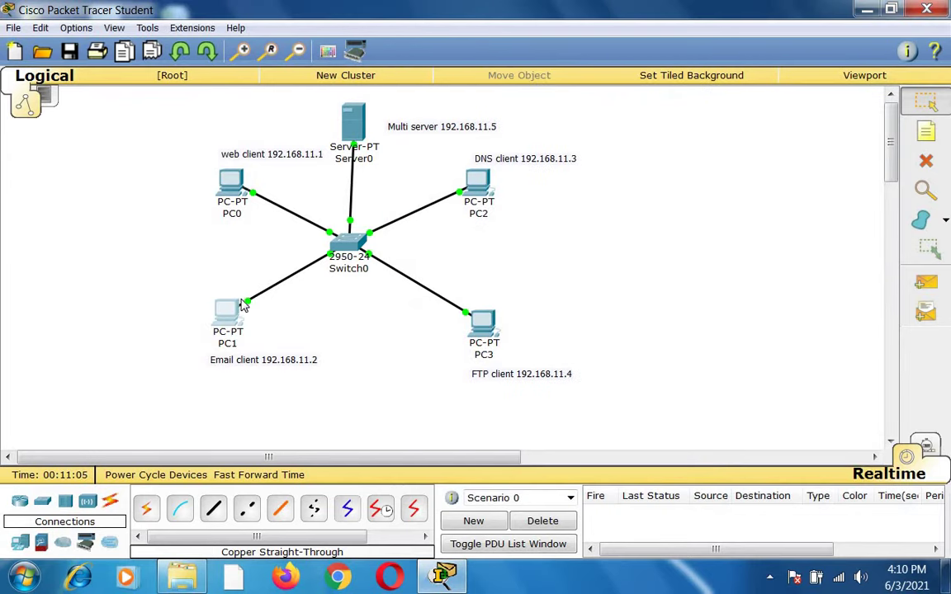
Set Server0's email service domain name to gmail.com
{"action": "left_click", "coordinate": [357, 138]}
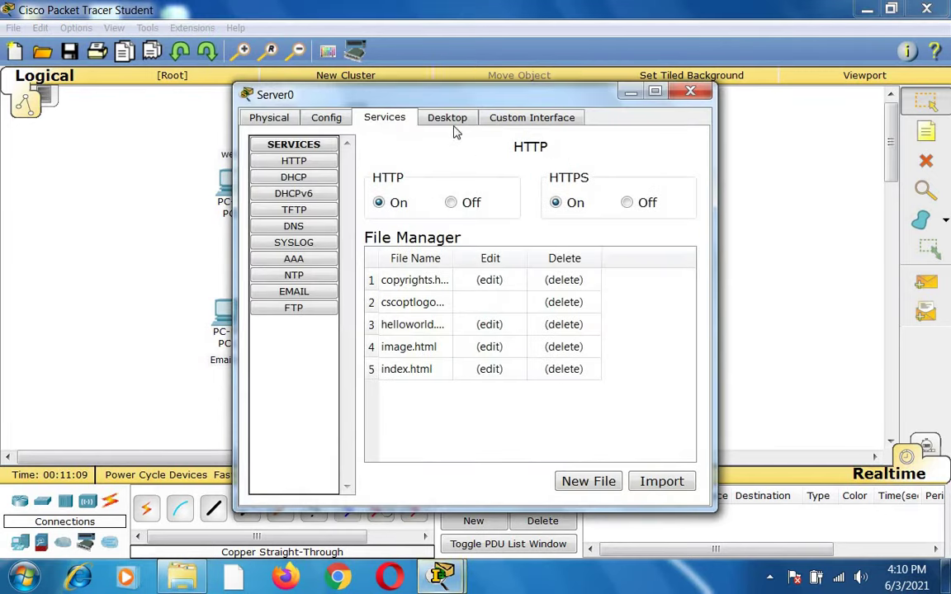
{"action": "left_click_drag", "start_coordinate": [461, 91], "coordinate": [566, 51]}
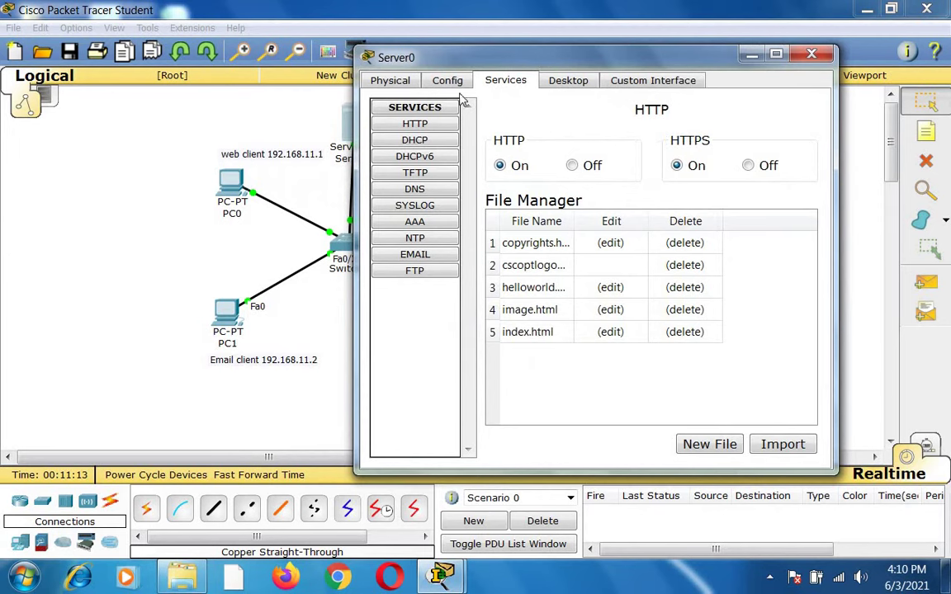
{"action": "left_click", "coordinate": [416, 255]}
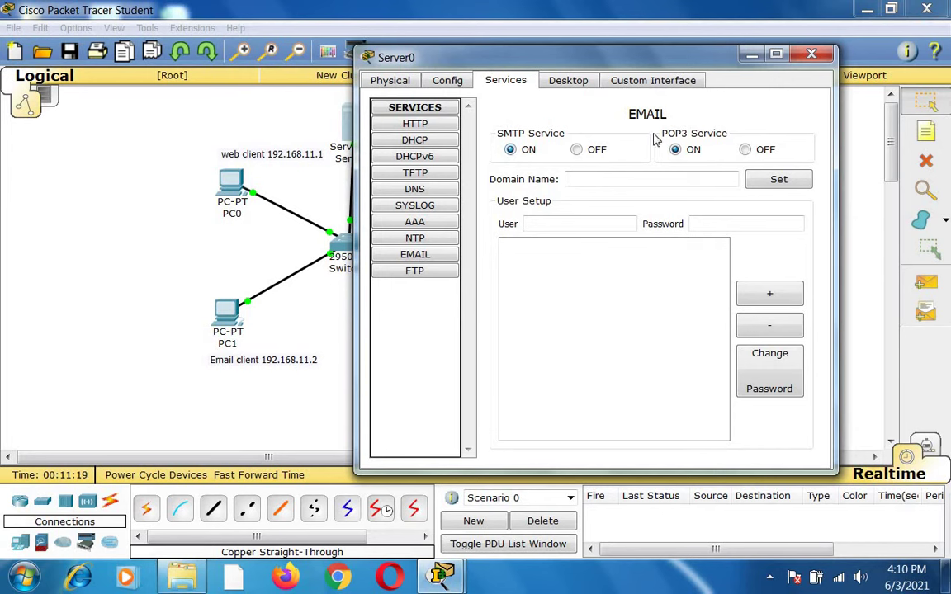
{"action": "left_click", "coordinate": [568, 179]}
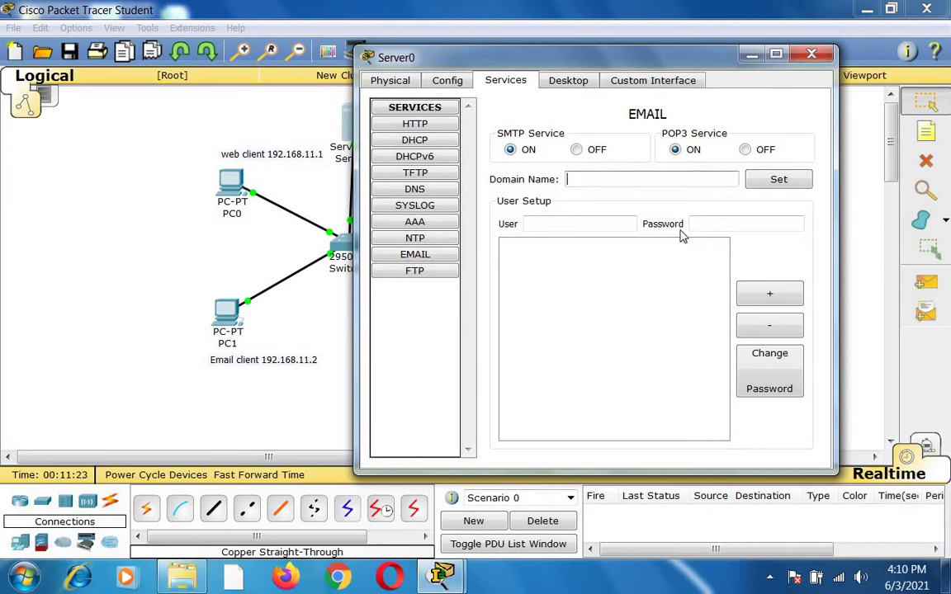
{"action": "type", "text": "gmail.com"}
{"action": "left_click", "coordinate": [777, 182]}
Add mail users preethi and venkatesh, each with a password
{"action": "left_click", "coordinate": [532, 223]}
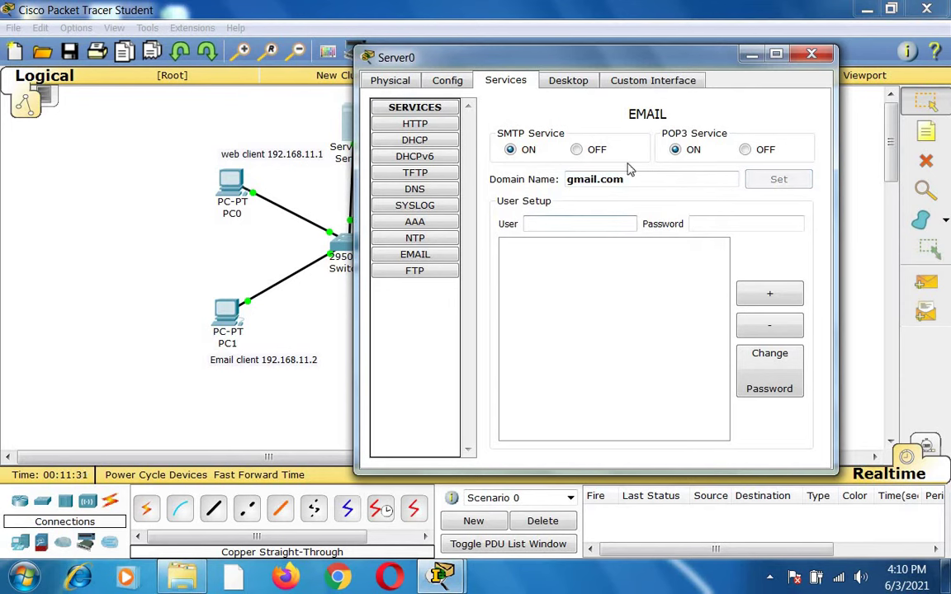
{"action": "type", "text": "preethi"}
{"action": "key", "text": "Tab"}
{"action": "type", "text": "cisco"}
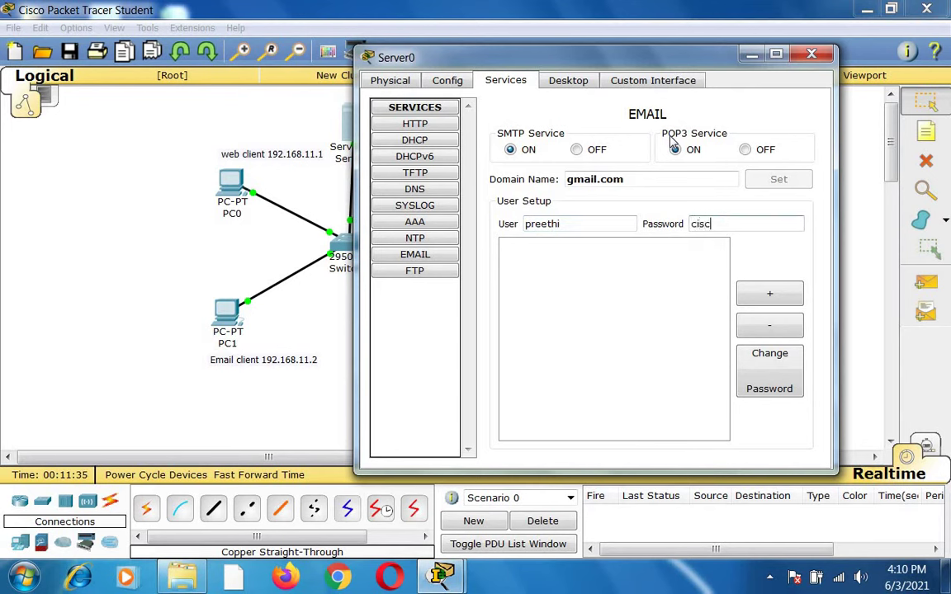
{"action": "left_click", "coordinate": [766, 296]}
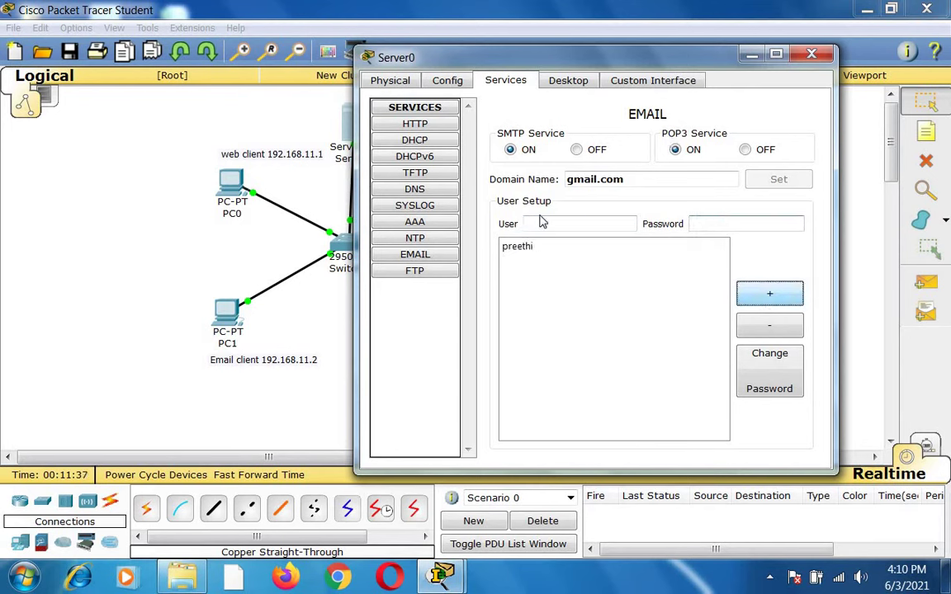
{"action": "left_click", "coordinate": [551, 225]}
{"action": "type", "text": "venkatesh"}
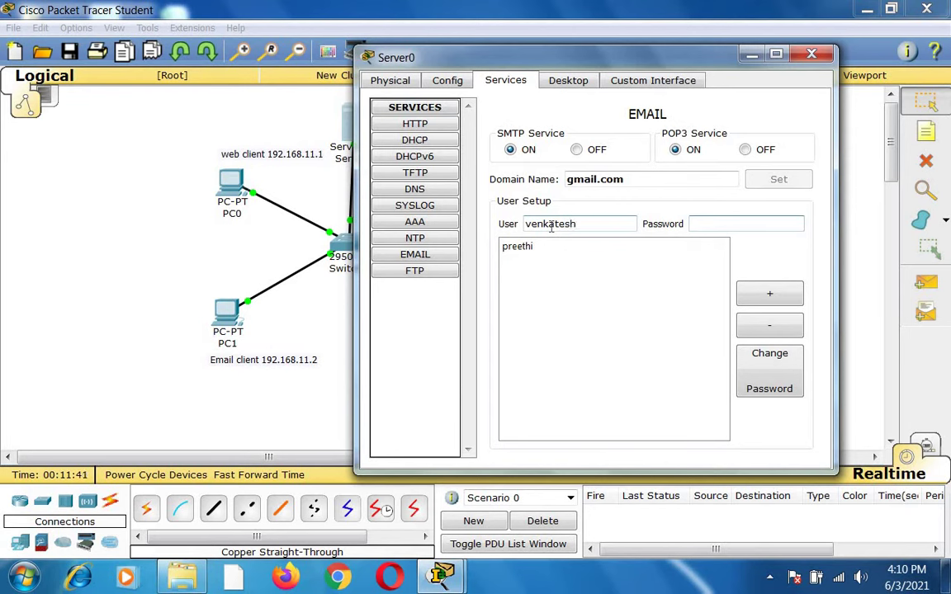
{"action": "key", "text": "Tab"}
{"action": "type", "text": "cisco"}
{"action": "left_click", "coordinate": [757, 300]}
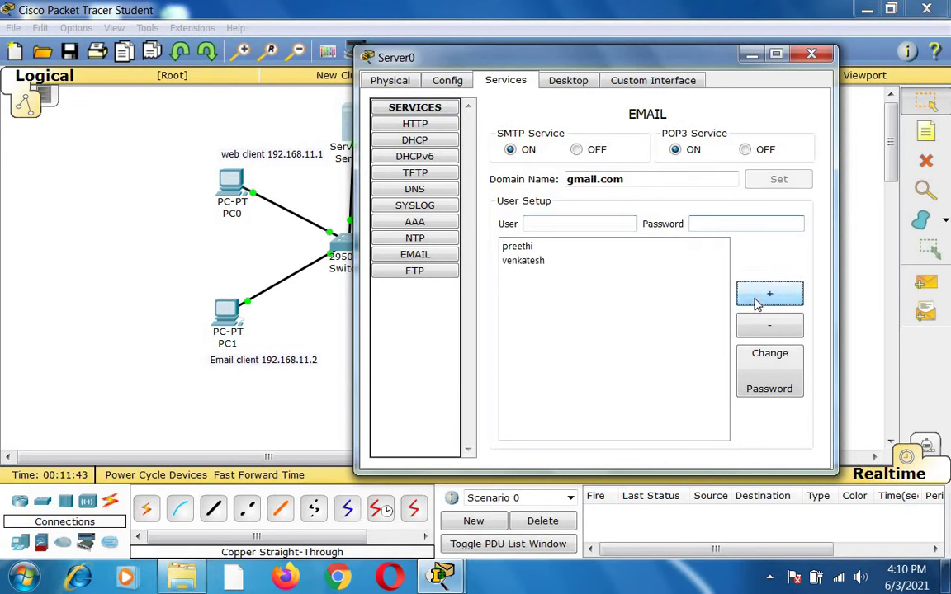
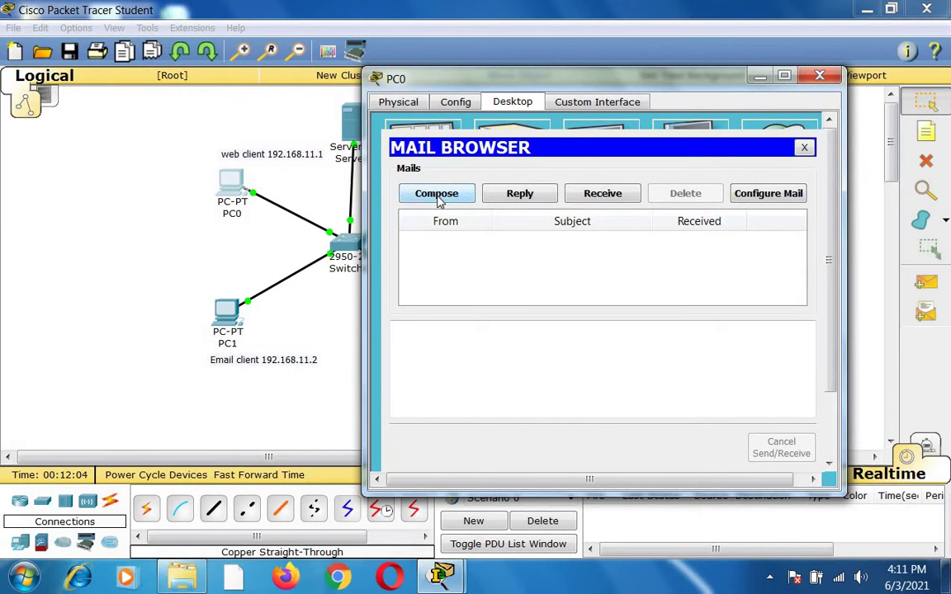
From PC0, email the recipient's address with subject 'hi' and body 'hello' via 192.168.11.5
{"action": "left_click", "coordinate": [439, 198]}
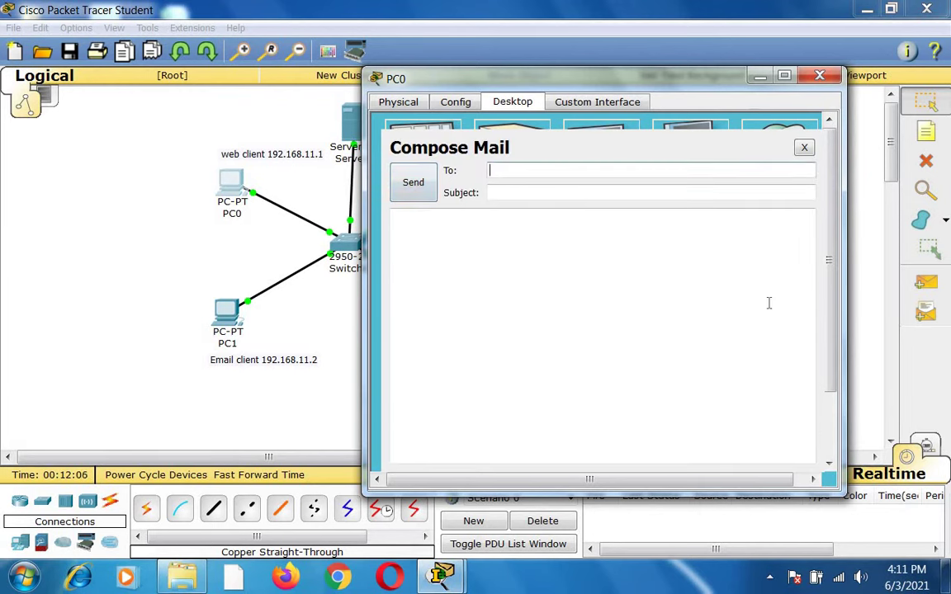
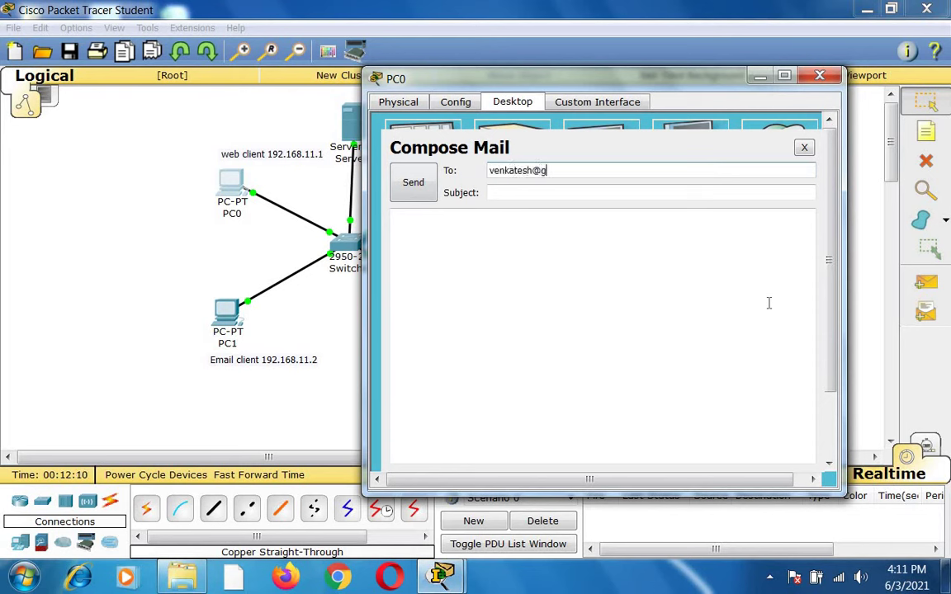
{"action": "key", "text": "Tab"}
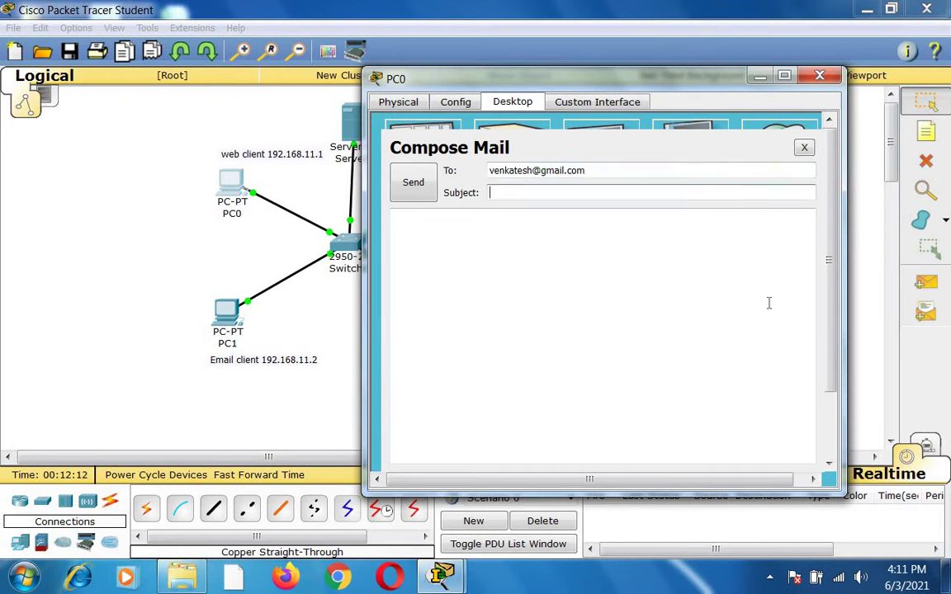
{"action": "left_click", "coordinate": [577, 263]}
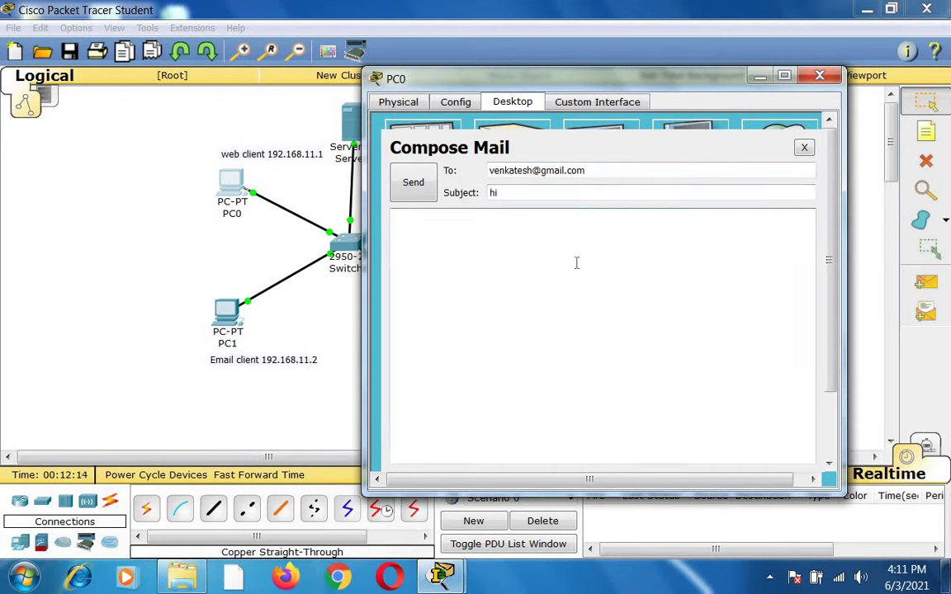
{"action": "type", "text": "hello"}
{"action": "left_click", "coordinate": [427, 187]}
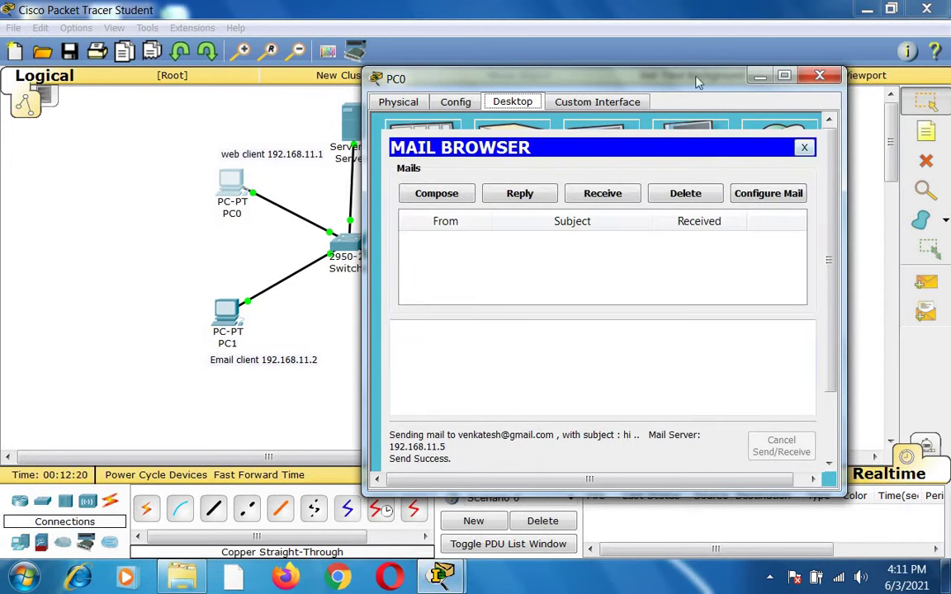
{"action": "left_click", "coordinate": [227, 323]}
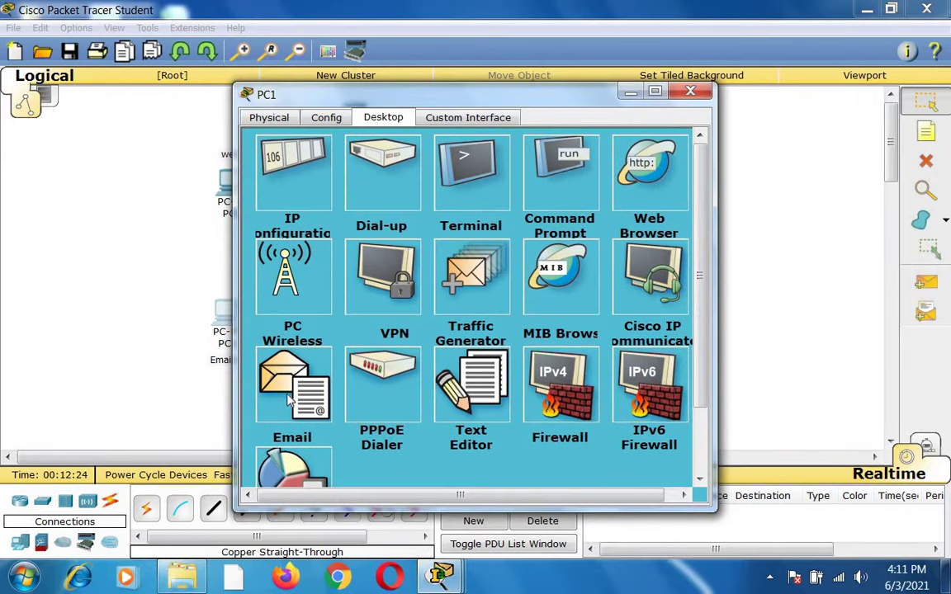
Fetch PC1's mail and open the received 'hi' message reading 'hello'
{"action": "left_click", "coordinate": [289, 399]}
{"action": "left_click", "coordinate": [455, 211]}
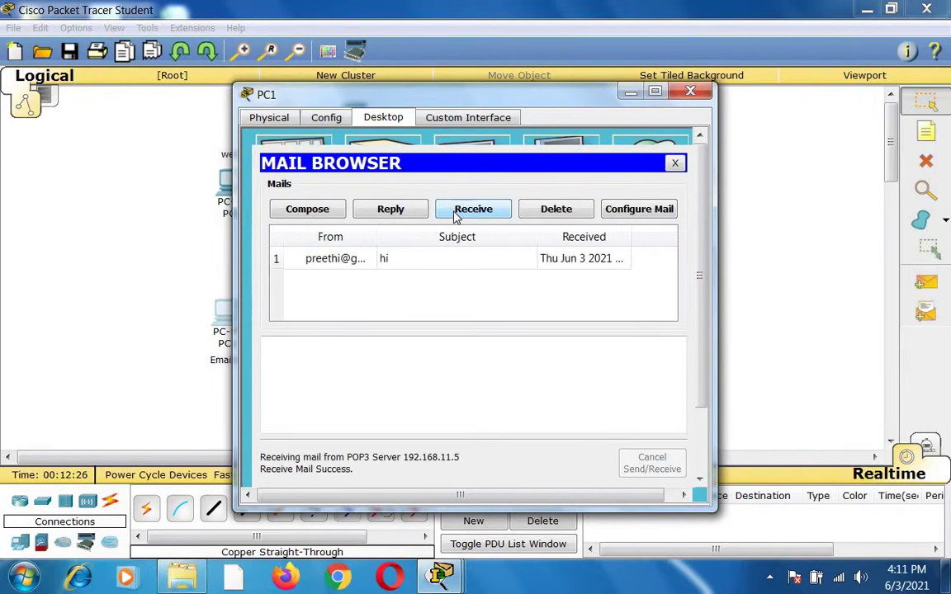
{"action": "left_click", "coordinate": [330, 258]}
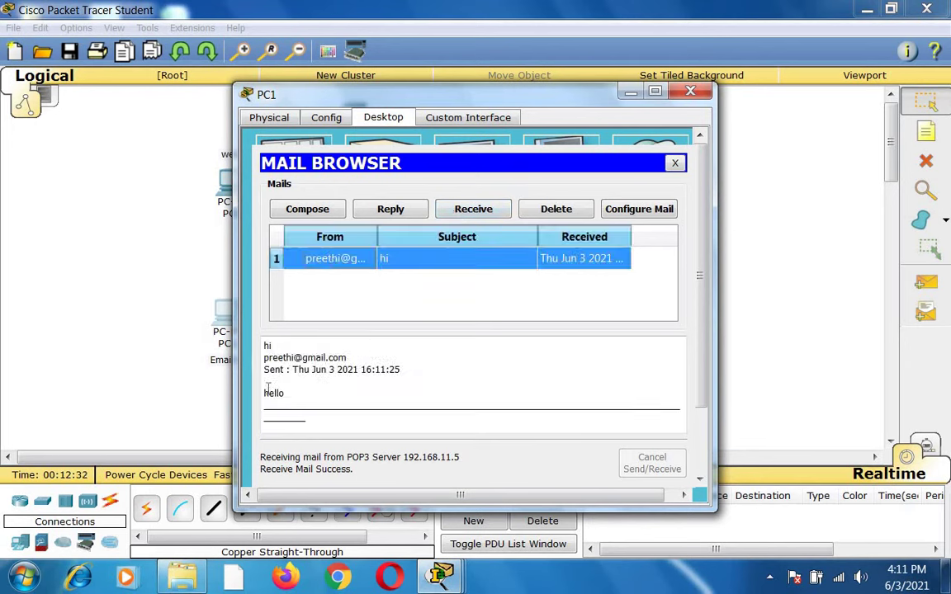
{"action": "left_click_drag", "start_coordinate": [265, 393], "coordinate": [295, 390]}
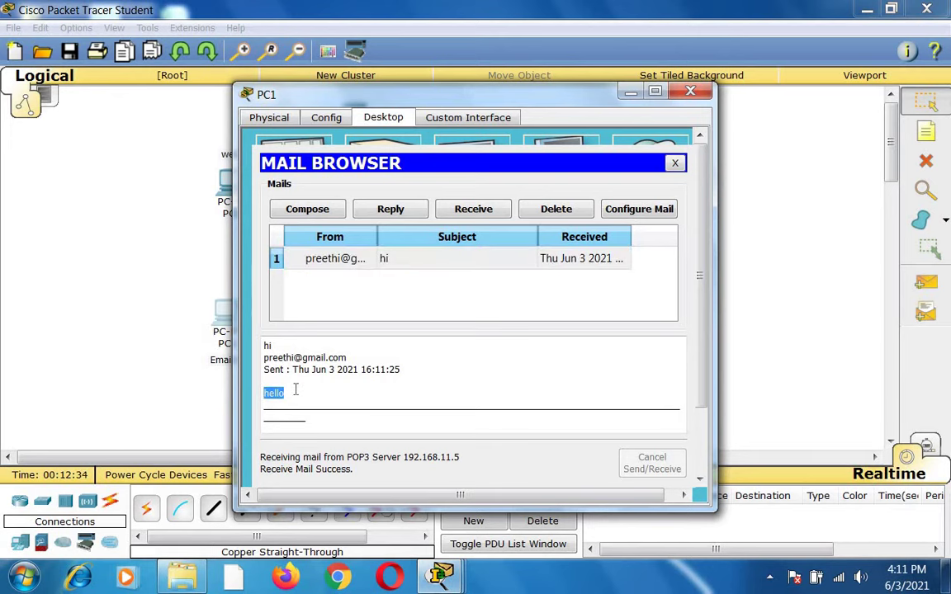
{"action": "left_click_drag", "start_coordinate": [455, 104], "coordinate": [666, 100]}
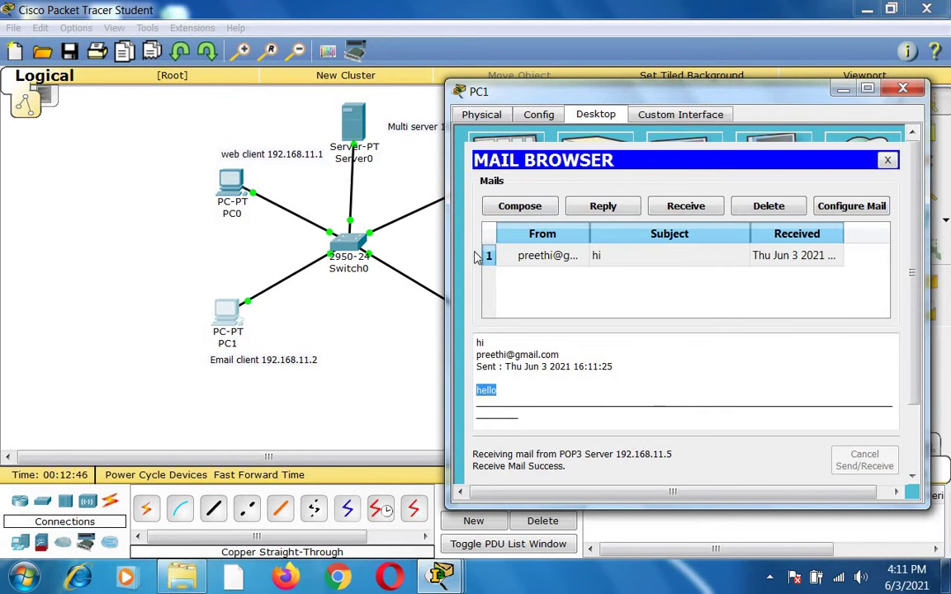
From PC1, send a reply to PC0's user's address with a short subject and body 'hello'
{"action": "left_click", "coordinate": [529, 211]}
{"action": "left_click", "coordinate": [605, 185]}
{"action": "key", "text": "Tab"}
{"action": "type", "text": "hi preethi"}
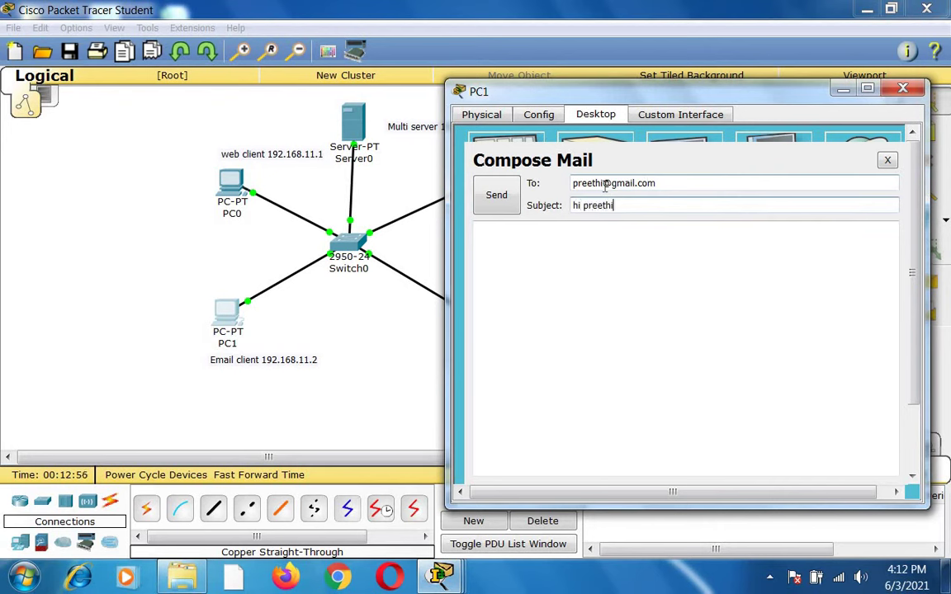
{"action": "left_click", "coordinate": [528, 237]}
{"action": "type", "text": "hello"}
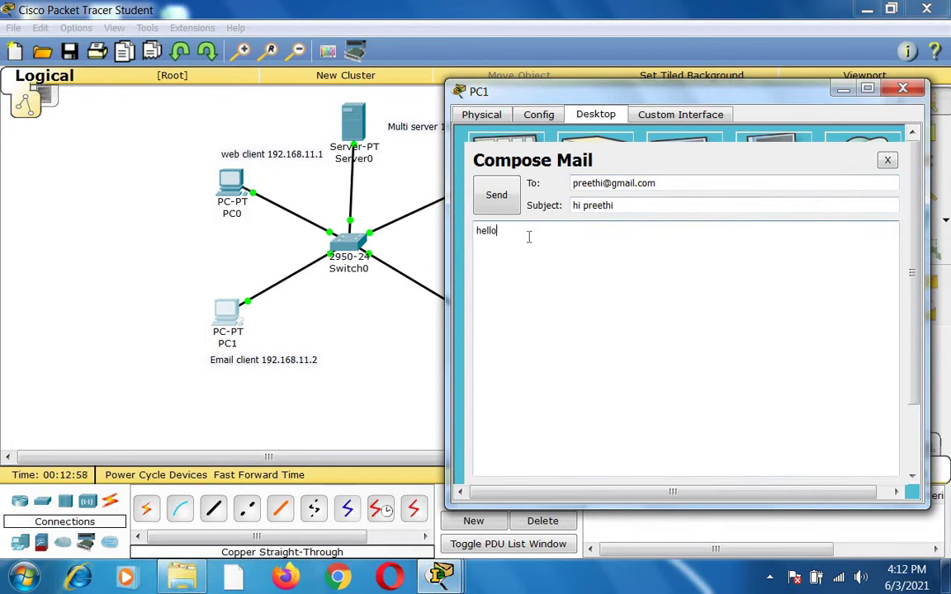
{"action": "left_click", "coordinate": [494, 195]}
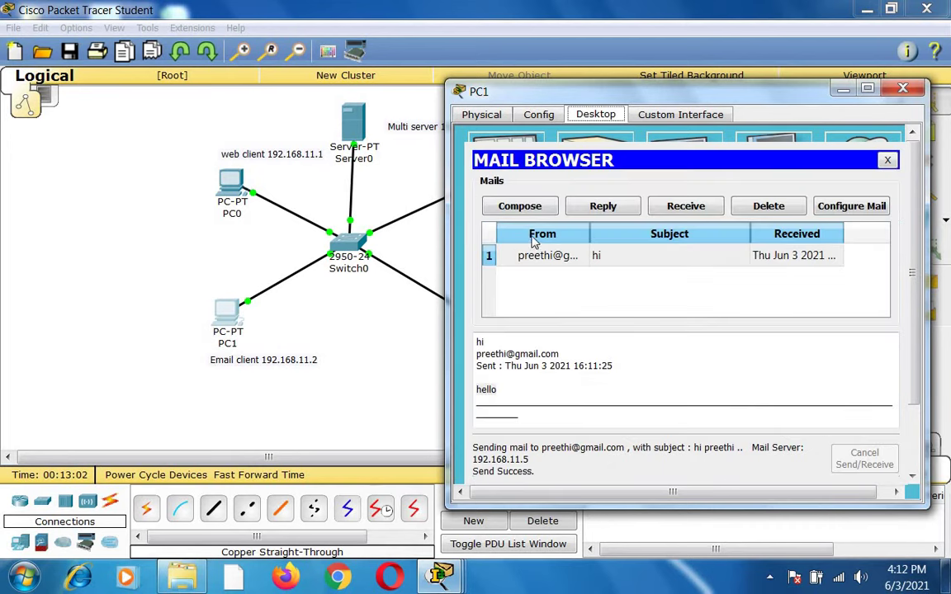
Receive PC1's reply in PC0's Mail Browser, then close PC0's window
{"action": "mouse_move", "coordinate": [441, 576]}
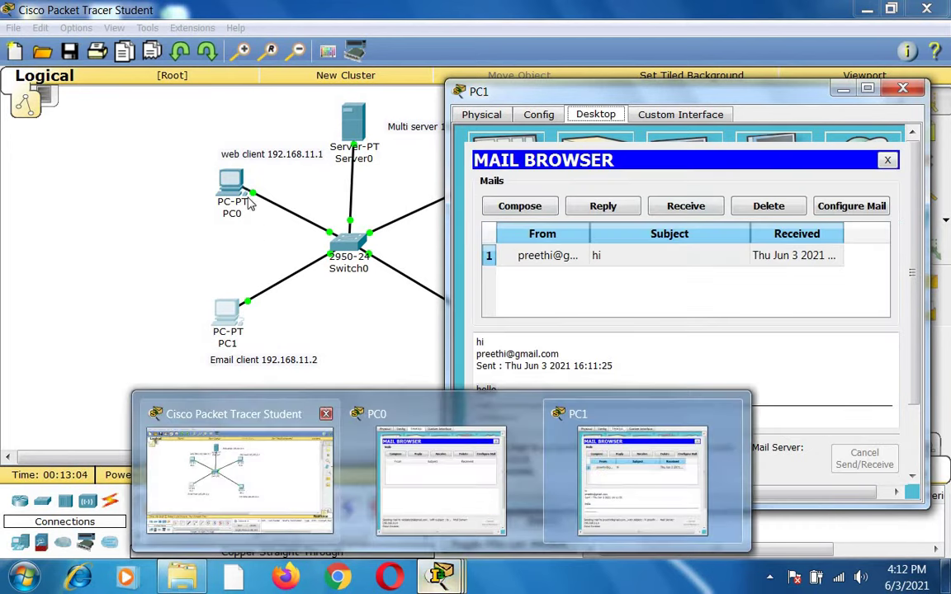
{"action": "left_click", "coordinate": [441, 478]}
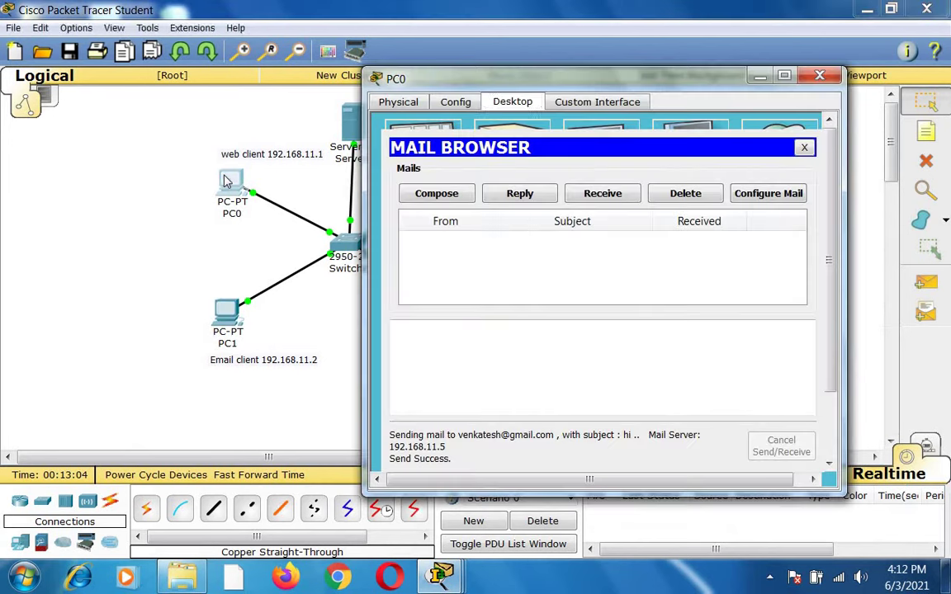
{"action": "left_click", "coordinate": [607, 194]}
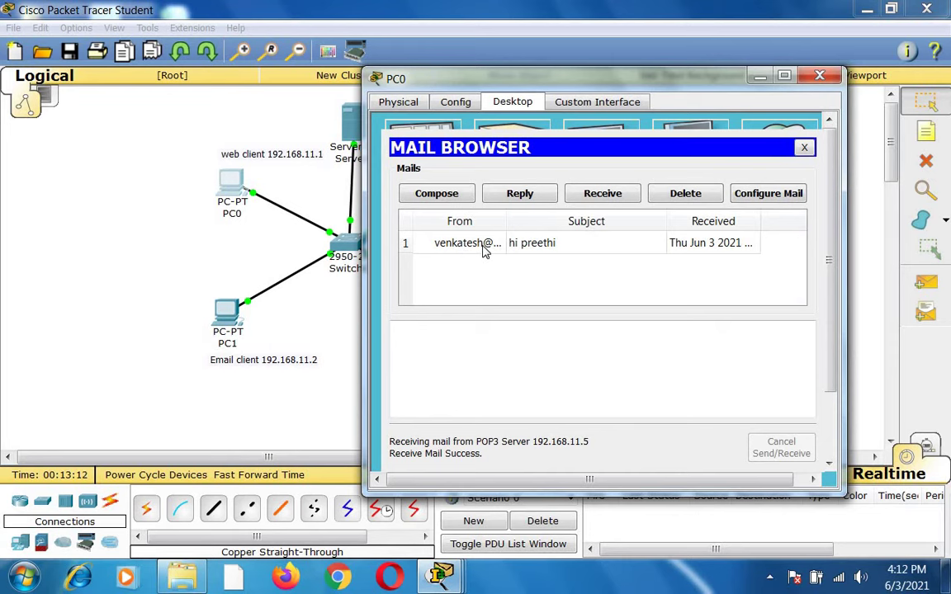
{"action": "left_click", "coordinate": [828, 75]}
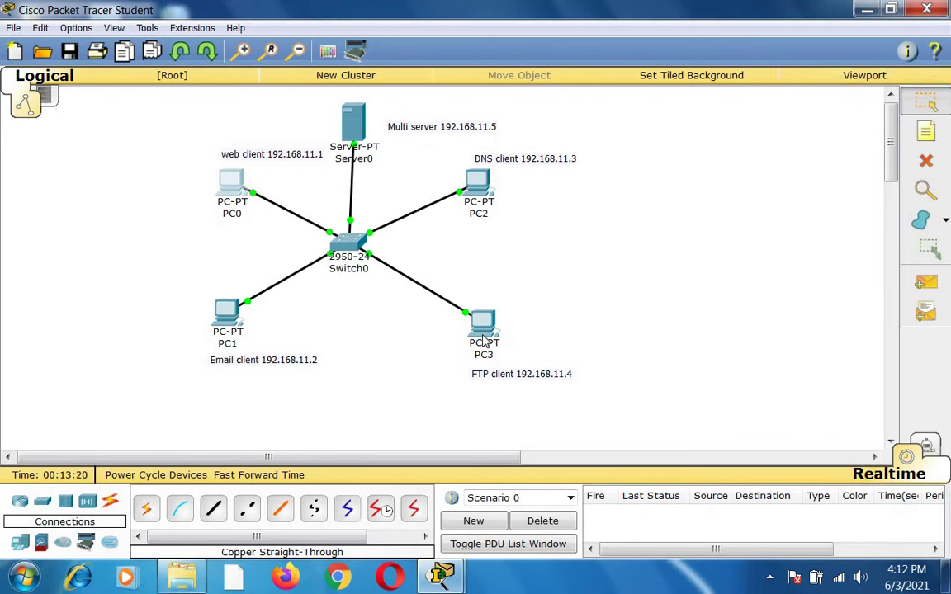
In Server0's FTP service, enter a new username and its password
{"action": "mouse_move", "coordinate": [485, 342]}
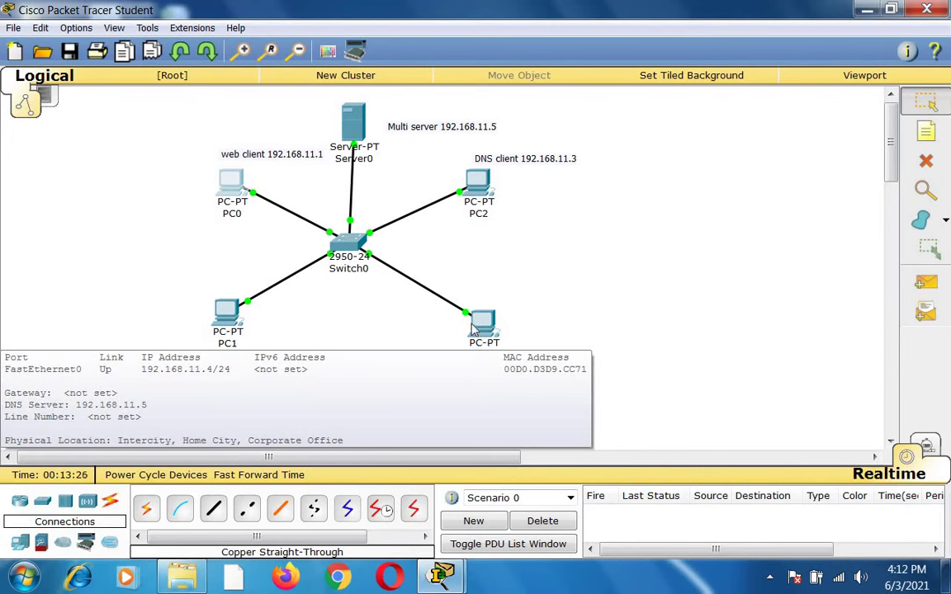
{"action": "left_click", "coordinate": [353, 123]}
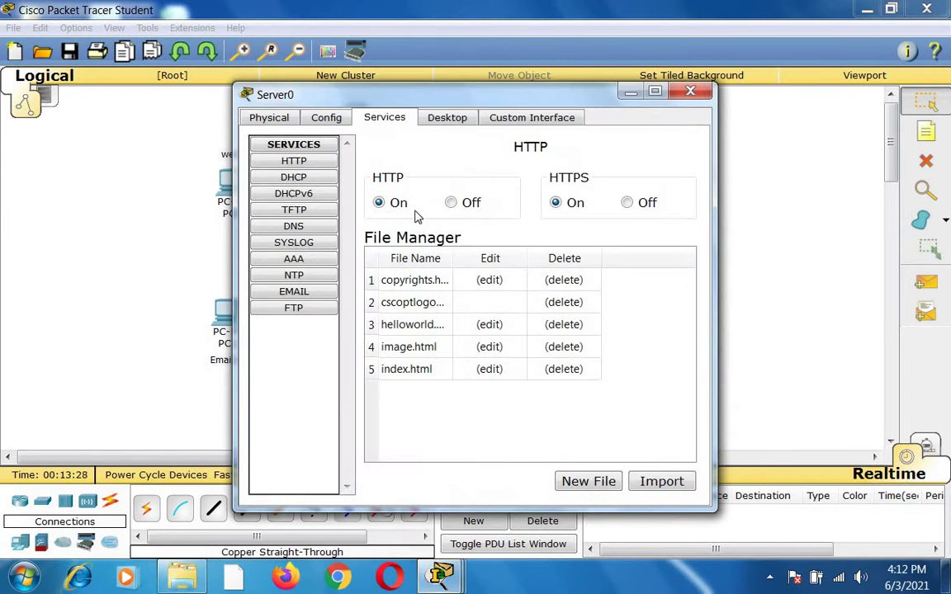
{"action": "left_click", "coordinate": [295, 309]}
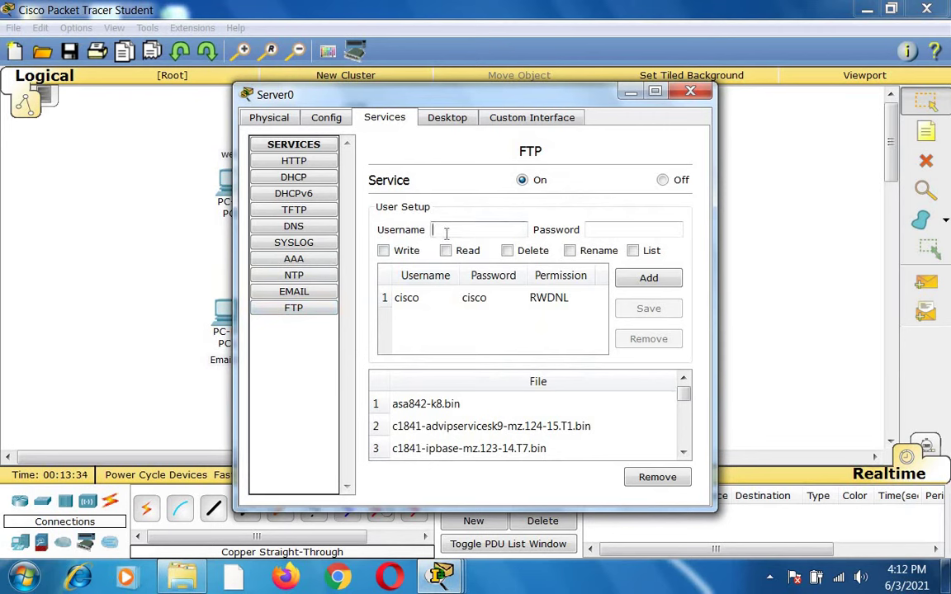
{"action": "left_click", "coordinate": [478, 228]}
{"action": "type", "text": "admin"}
{"action": "key", "text": "Tab"}
{"action": "type", "text": "admin"}
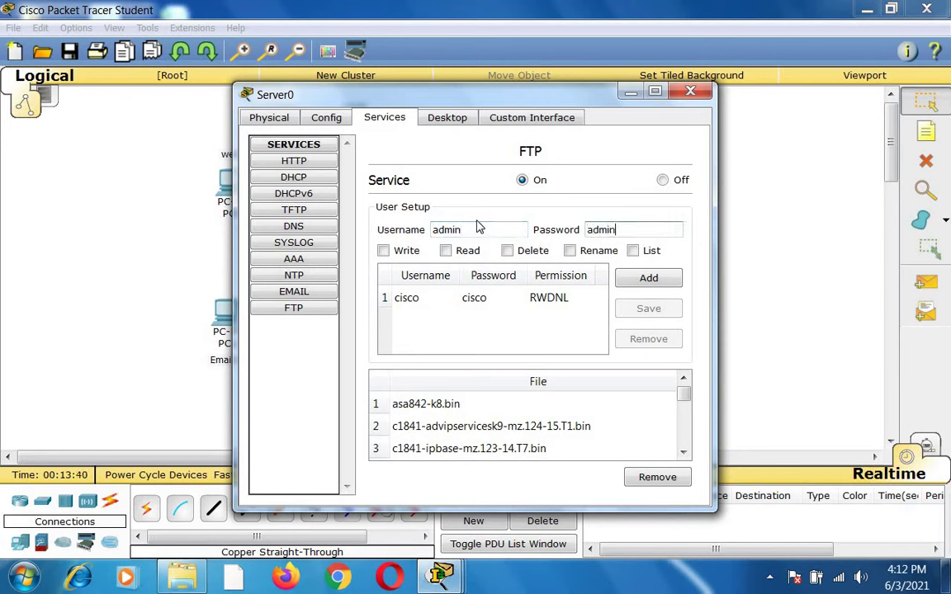
Grant the new user Write, Read, Delete, Rename and List permissions and add it
{"action": "left_click", "coordinate": [405, 252]}
{"action": "left_click", "coordinate": [447, 250]}
{"action": "left_click", "coordinate": [529, 257]}
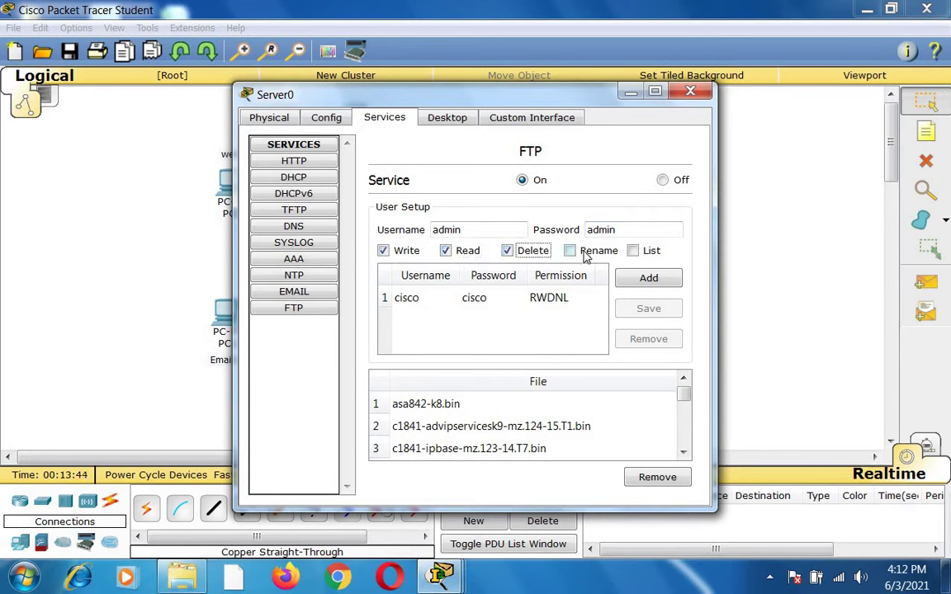
{"action": "left_click", "coordinate": [585, 252]}
{"action": "left_click", "coordinate": [634, 252]}
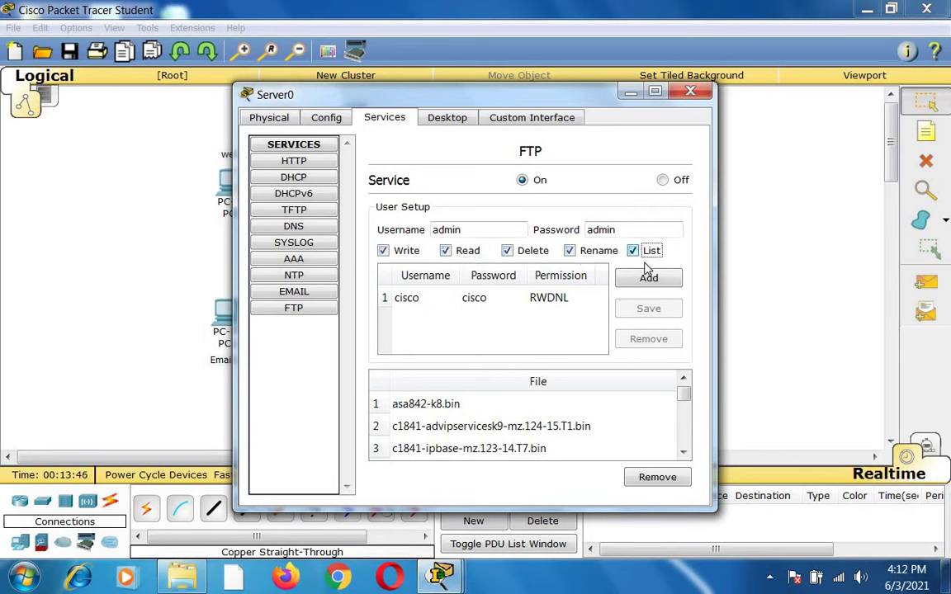
{"action": "left_click", "coordinate": [645, 280]}
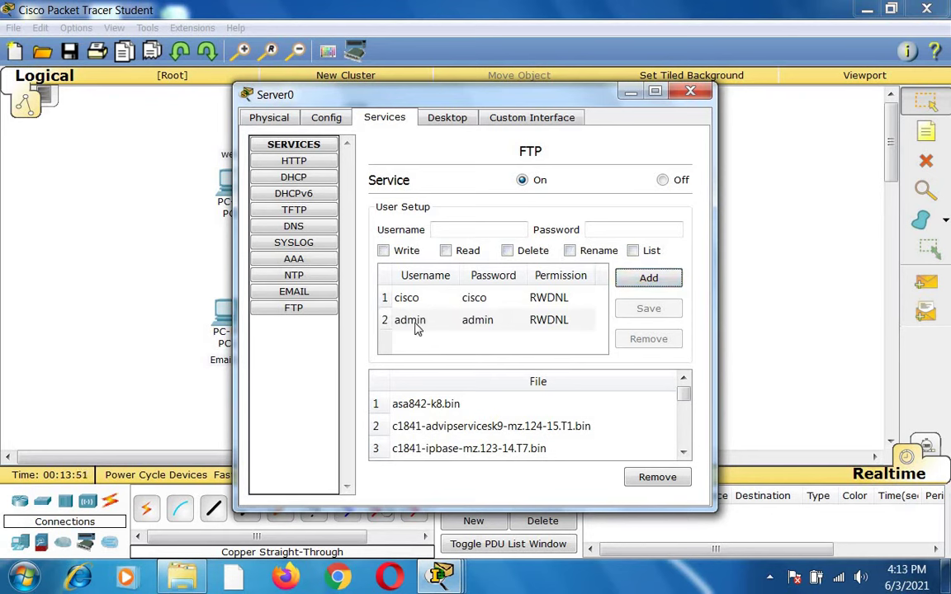
{"action": "left_click", "coordinate": [690, 93]}
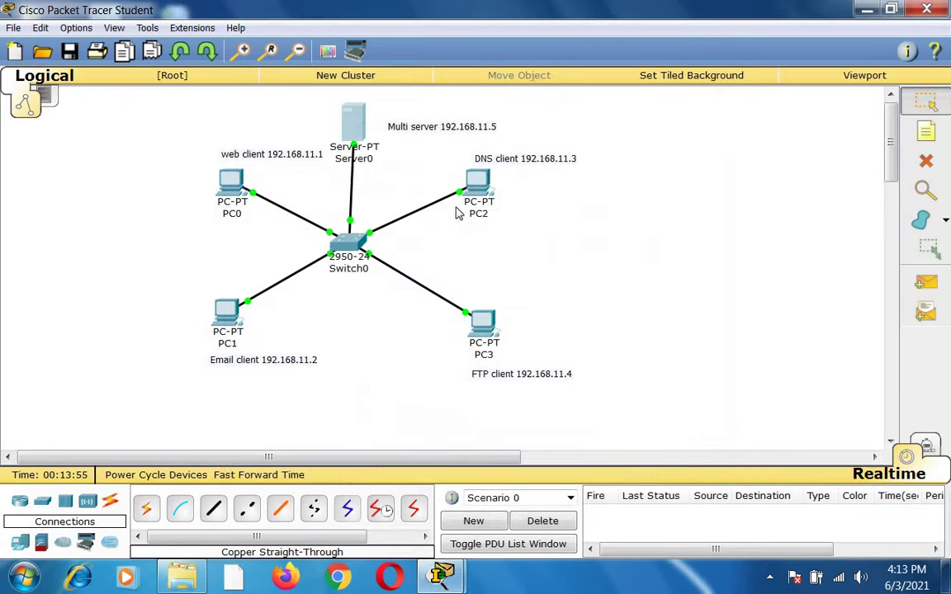
{"action": "left_click", "coordinate": [488, 332]}
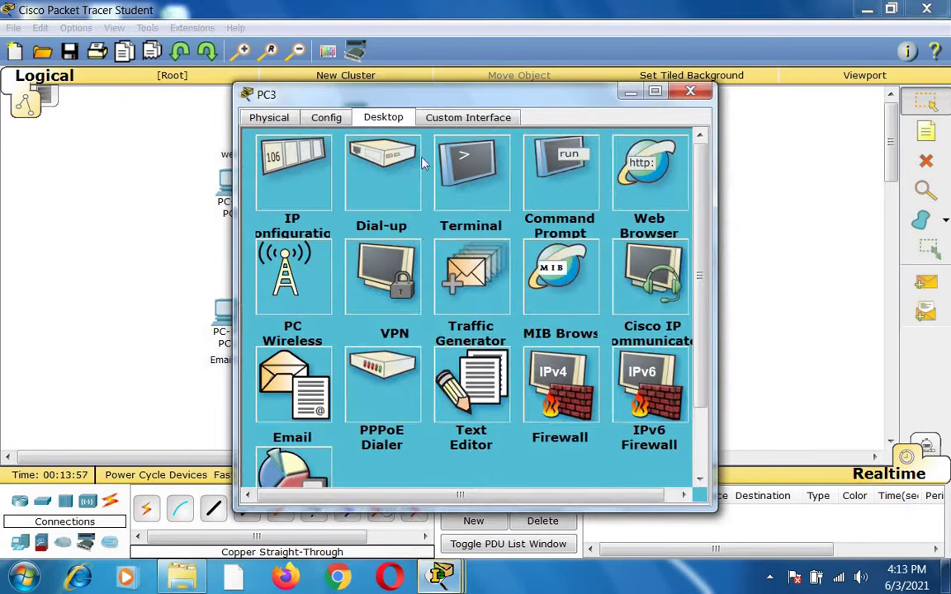
{"action": "left_click", "coordinate": [584, 173]}
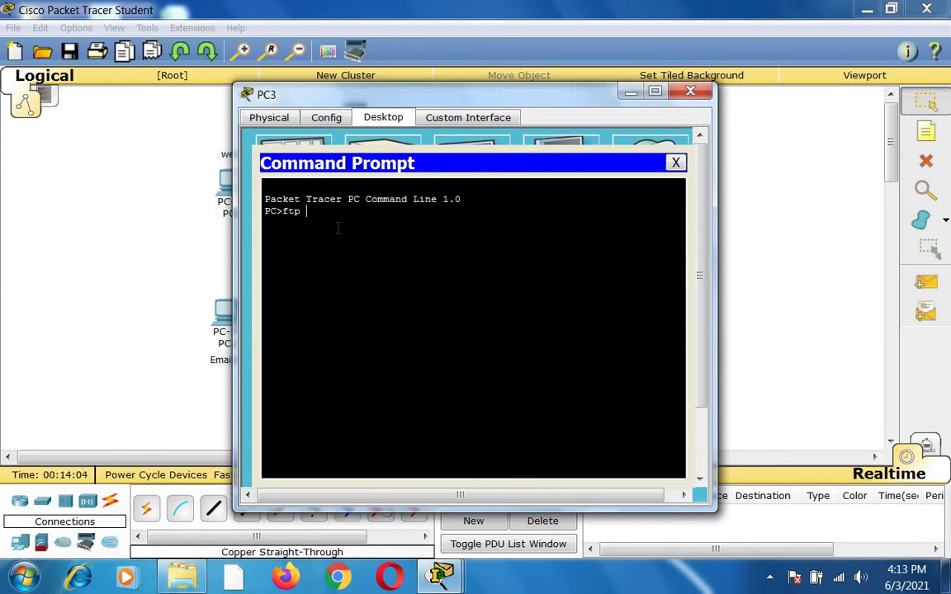
{"action": "type", "text": "ftp www.google.com"}
{"action": "key", "text": "Return"}
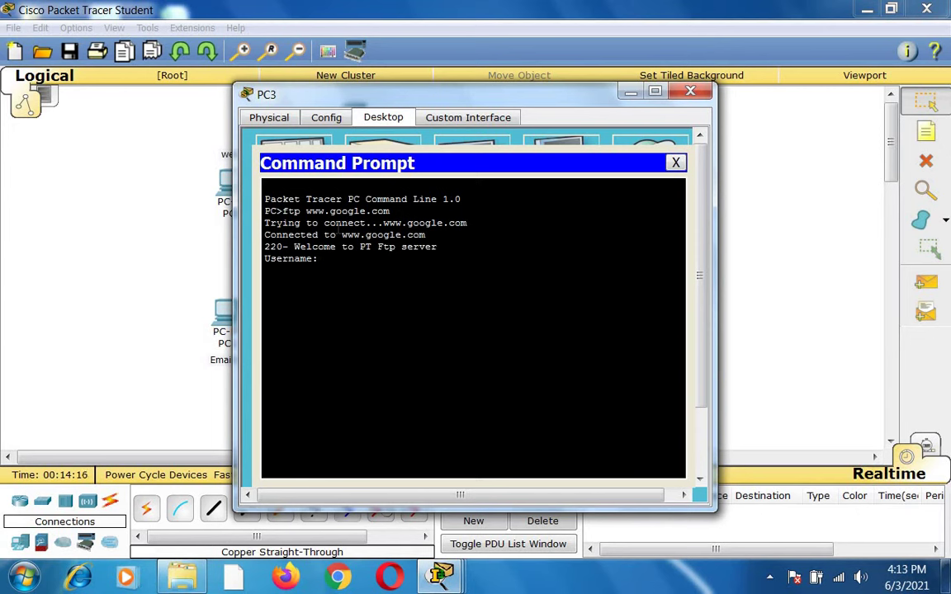
{"action": "type", "text": "admin"}
{"action": "key", "text": "Return"}
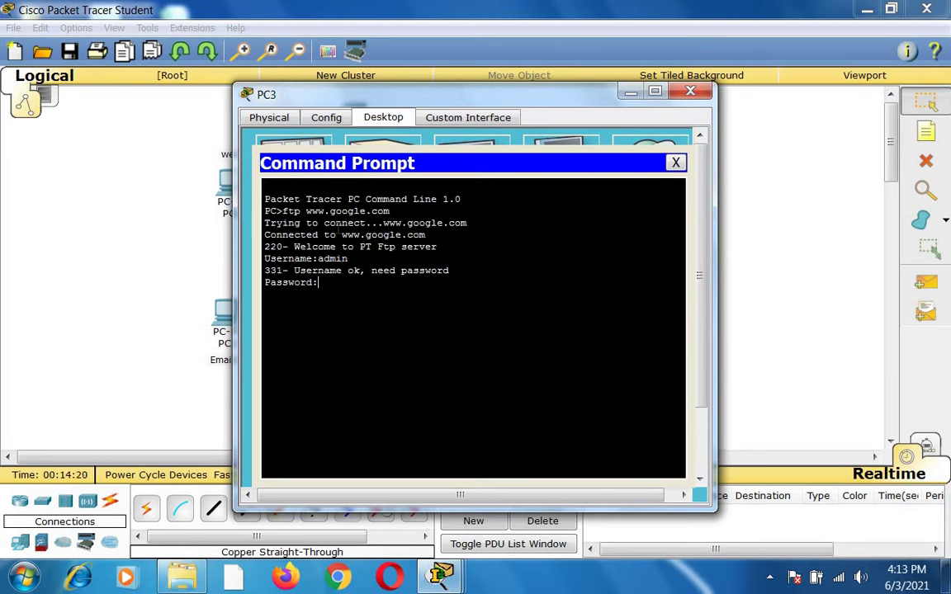
{"action": "key", "text": "Return"}
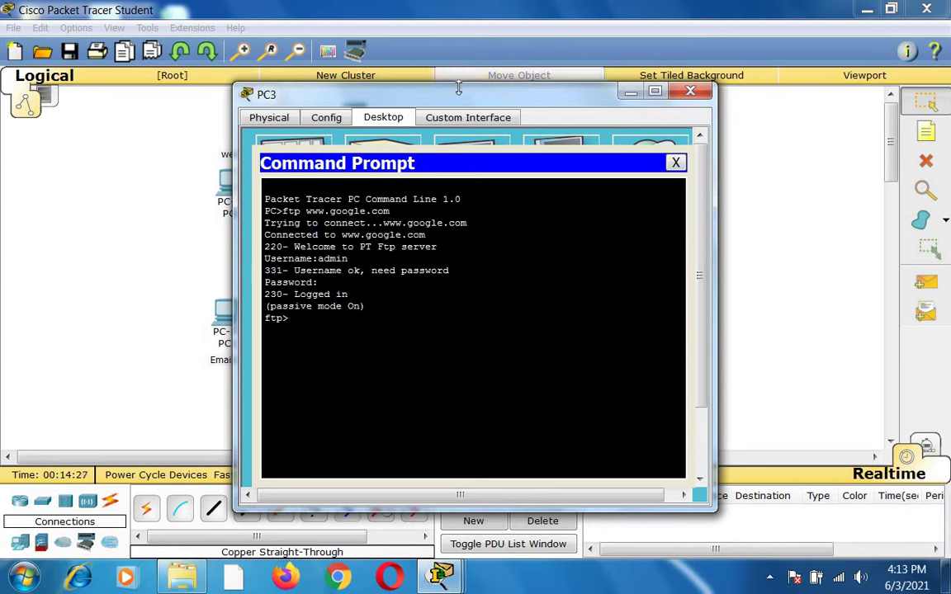
{"action": "left_click", "coordinate": [675, 163]}
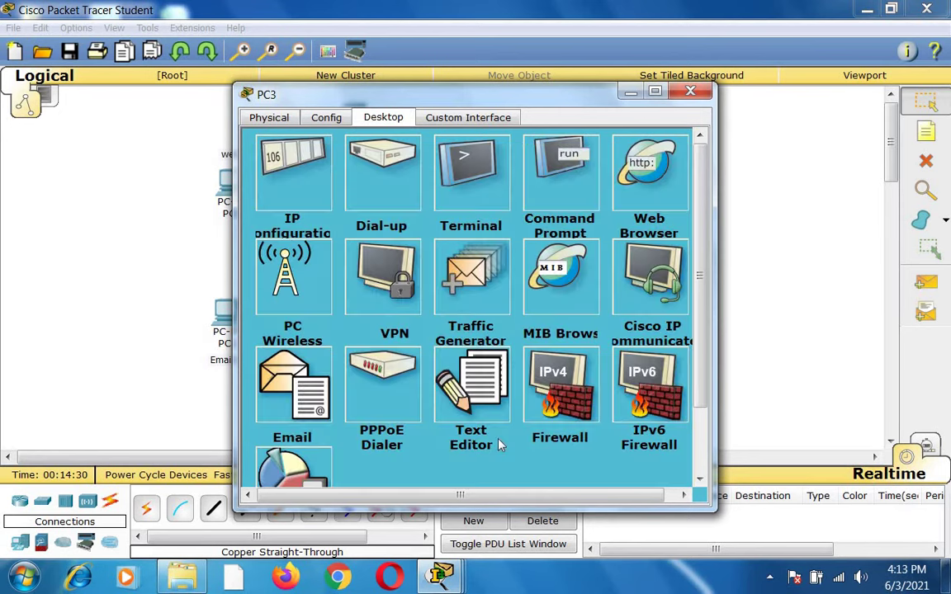
On PC3, write 'hi', 'hello', 'how are u?' in Text Editor and save it as test
{"action": "left_click", "coordinate": [470, 395]}
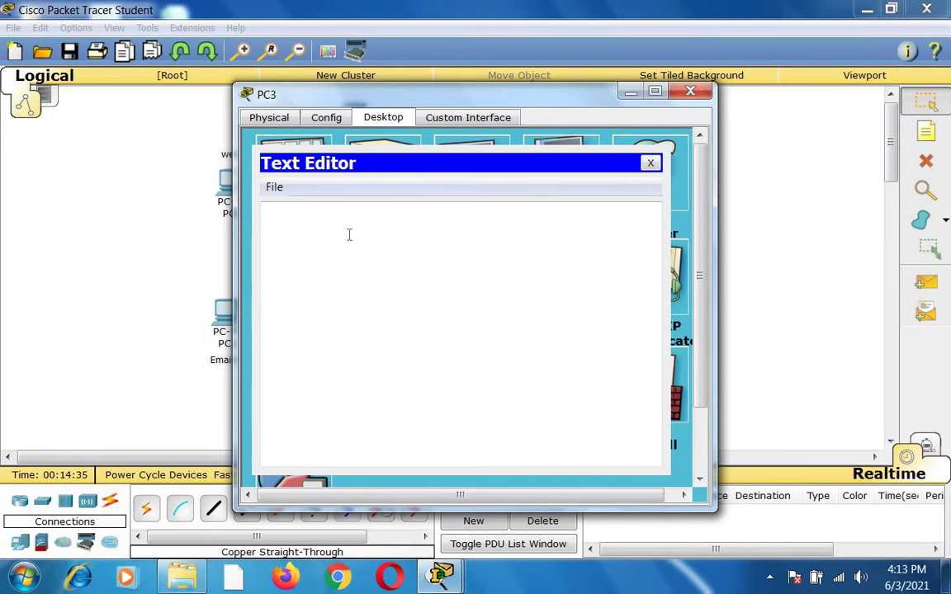
{"action": "type", "text": "hi"}
{"action": "key", "text": "Return"}
{"action": "type", "text": "hello"}
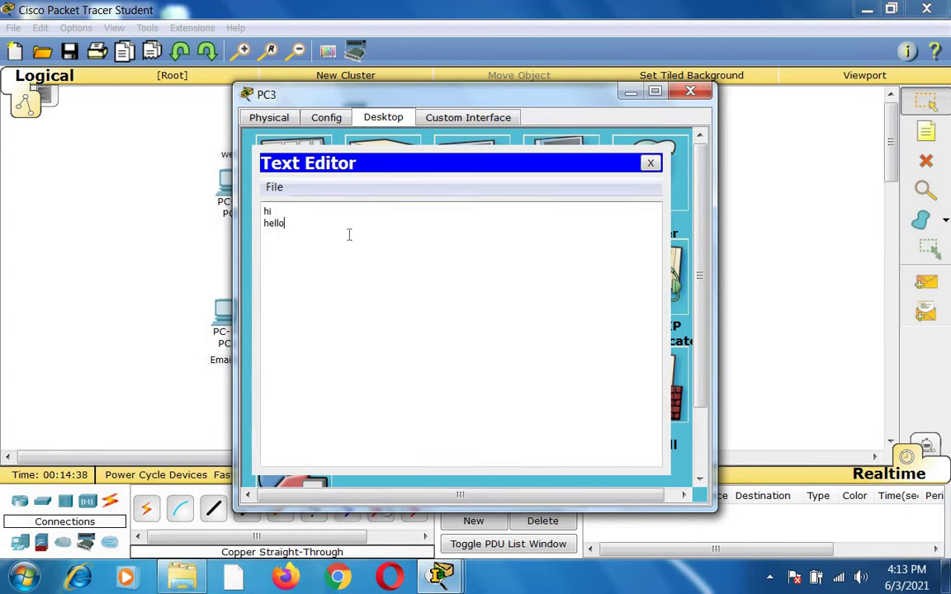
{"action": "key", "text": "Return"}
{"action": "type", "text": "how are u?"}
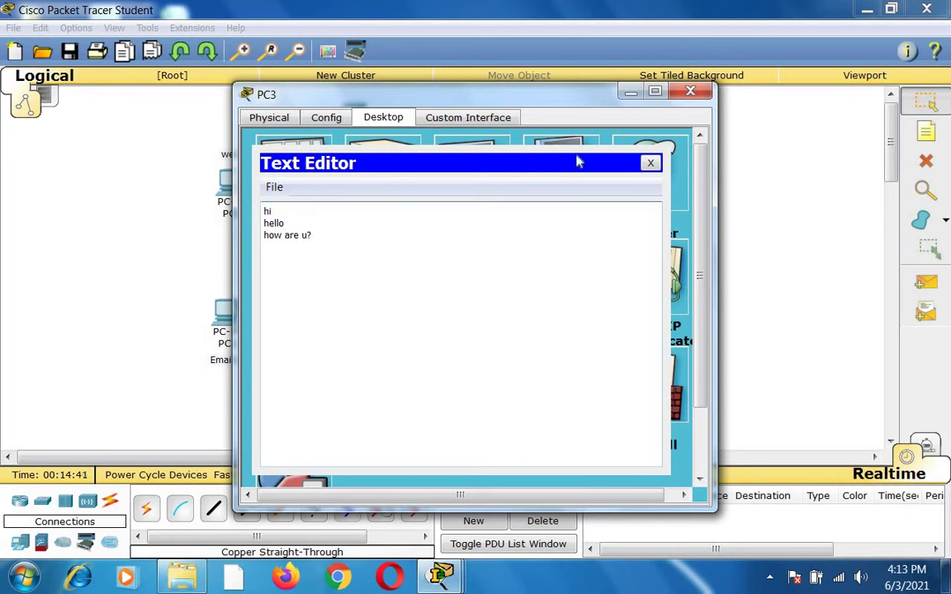
{"action": "left_click", "coordinate": [650, 162]}
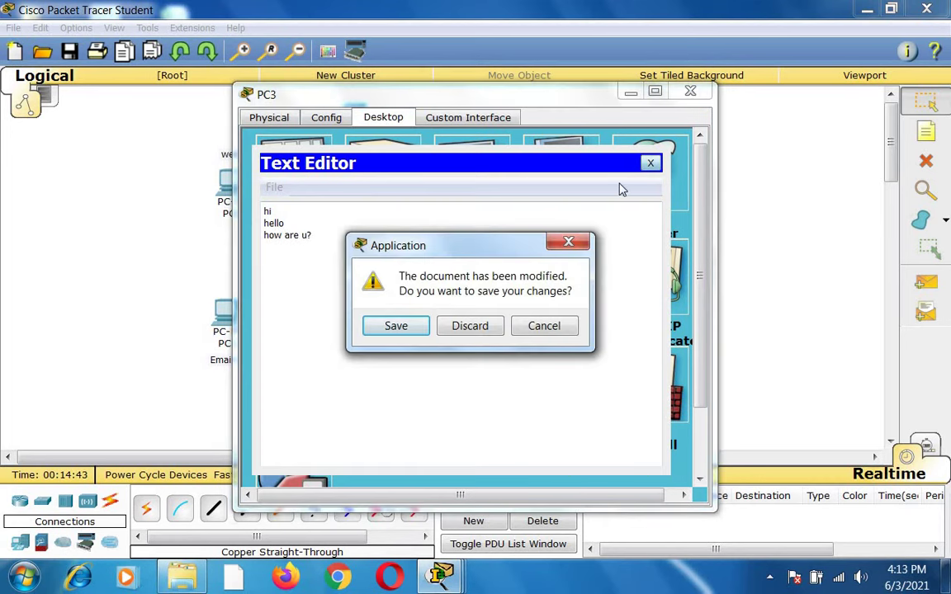
{"action": "left_click", "coordinate": [409, 330]}
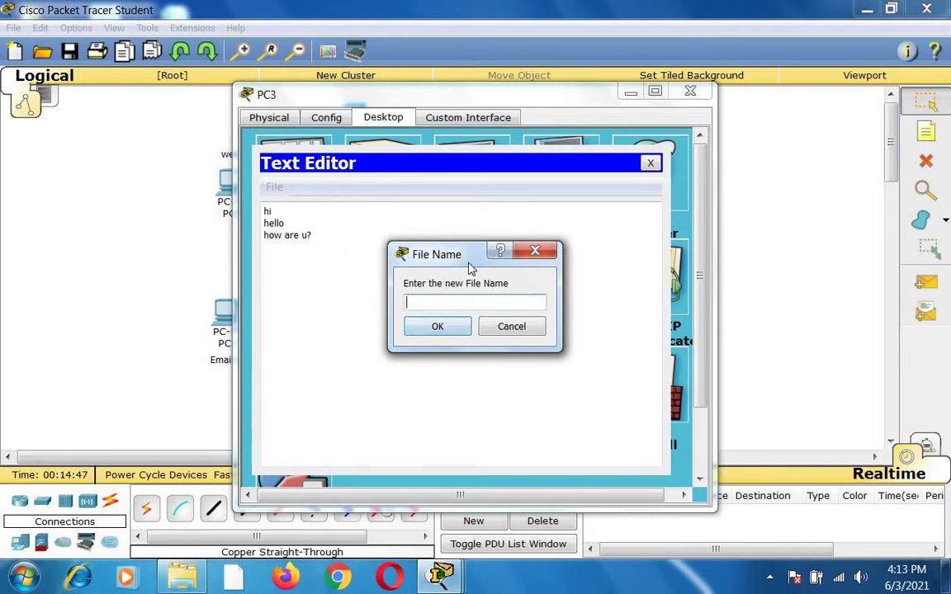
{"action": "type", "text": "test"}
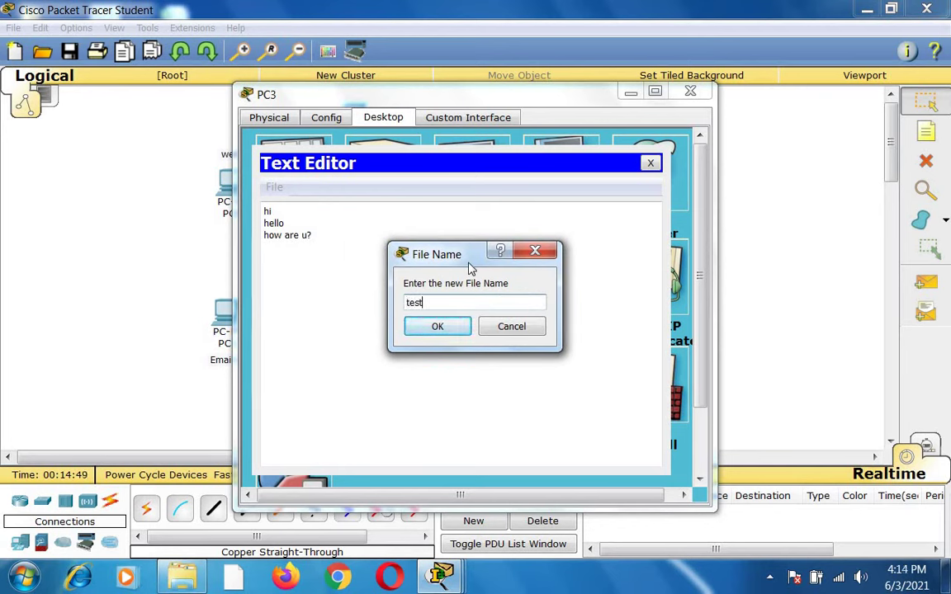
{"action": "key", "text": "Return"}
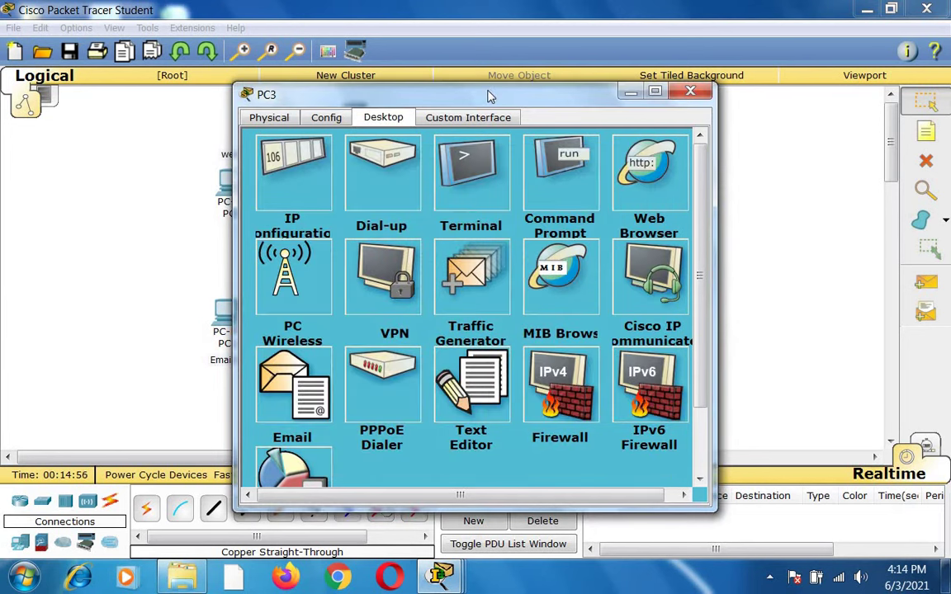
{"action": "left_click_drag", "start_coordinate": [488, 97], "coordinate": [598, 94]}
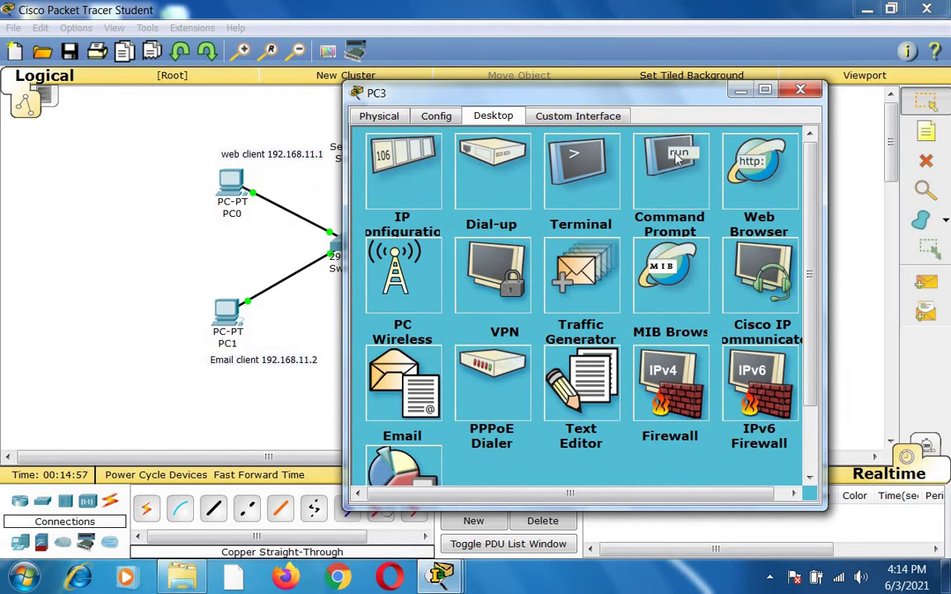
Upload test.txt from PC3 to the FTP server with put test.txt
{"action": "left_click", "coordinate": [672, 161]}
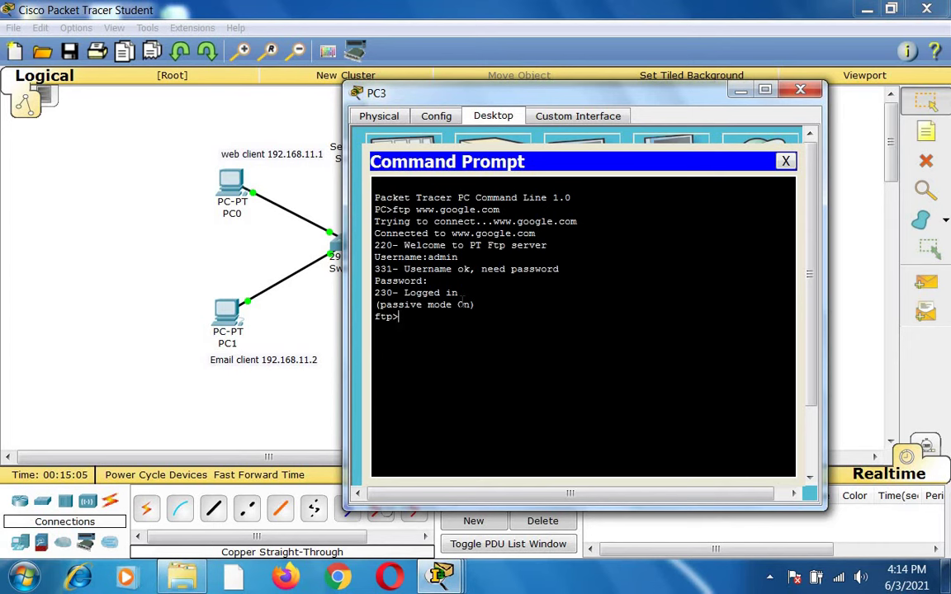
{"action": "type", "text": "put test.txt"}
{"action": "key", "text": "Return"}
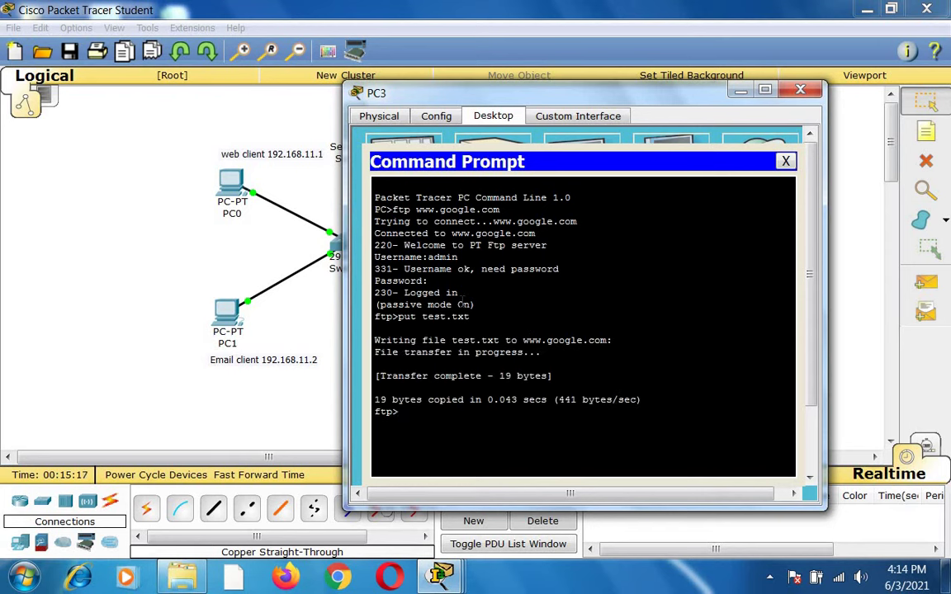
{"action": "left_click_drag", "start_coordinate": [375, 338], "coordinate": [656, 405]}
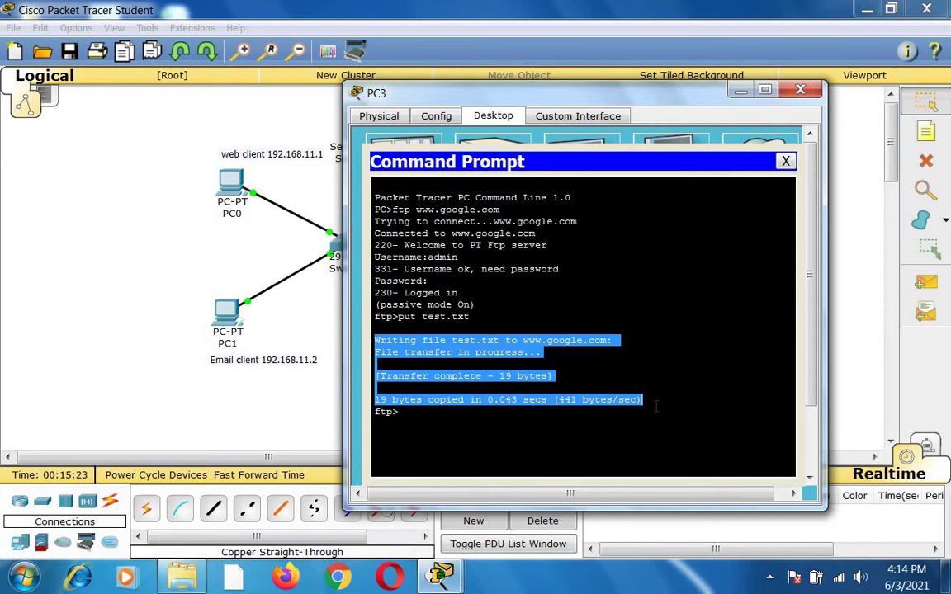
{"action": "left_click", "coordinate": [657, 404]}
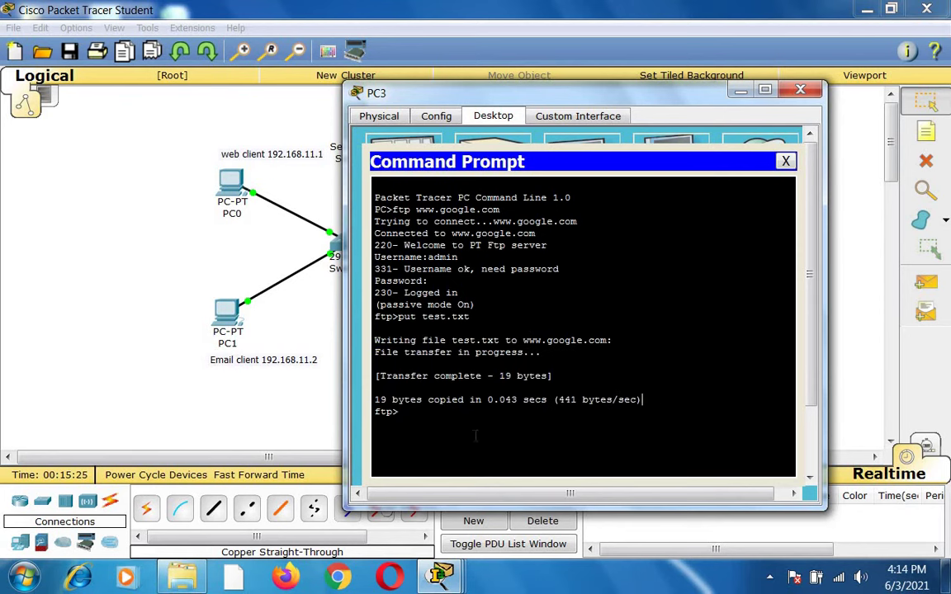
List the server's files with dir to confirm test.txt, then close PC3's windows
{"action": "type", "text": "dir"}
{"action": "key", "text": "Return"}
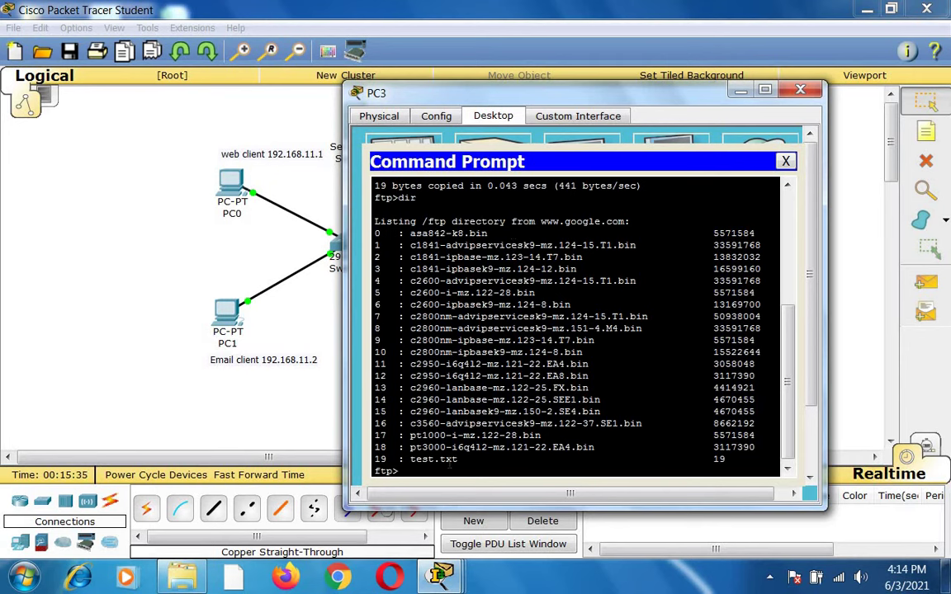
{"action": "left_click_drag", "start_coordinate": [451, 464], "coordinate": [725, 460]}
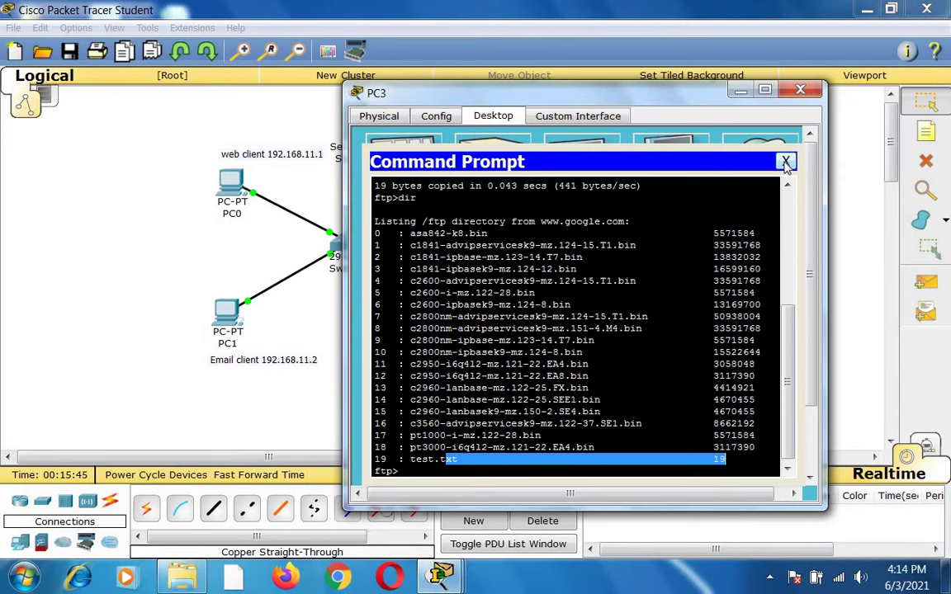
{"action": "left_click", "coordinate": [786, 163]}
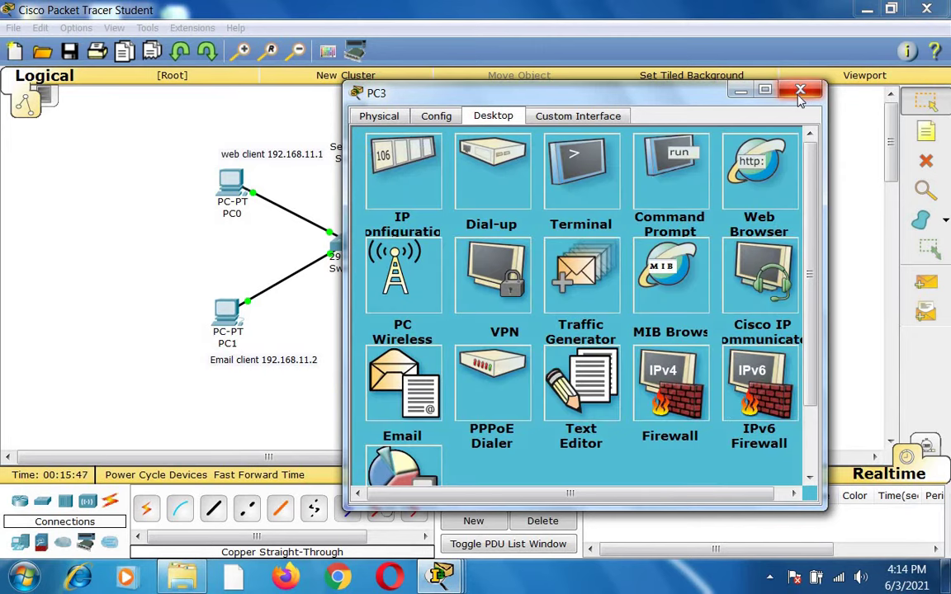
{"action": "left_click", "coordinate": [798, 91]}
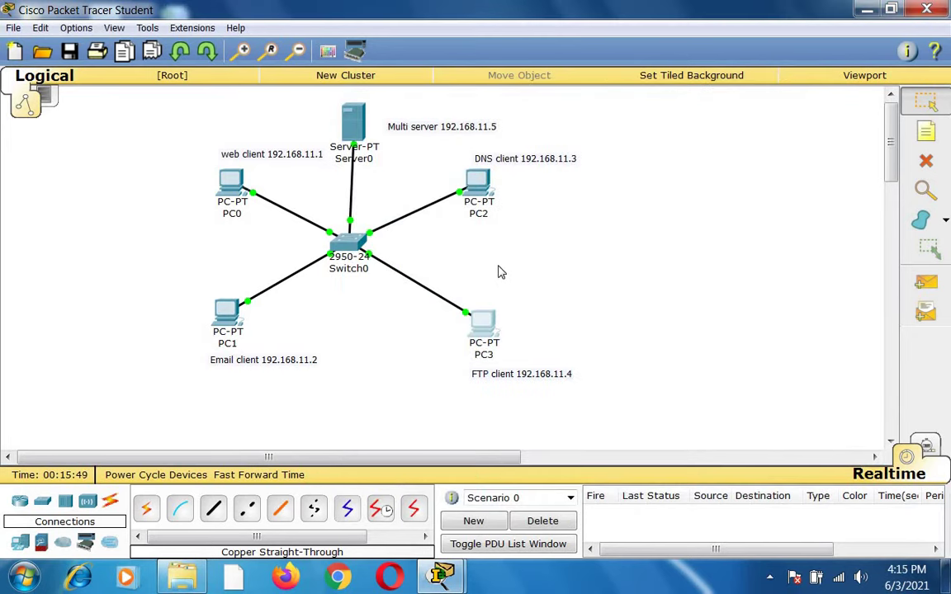
{"action": "left_click", "coordinate": [478, 202]}
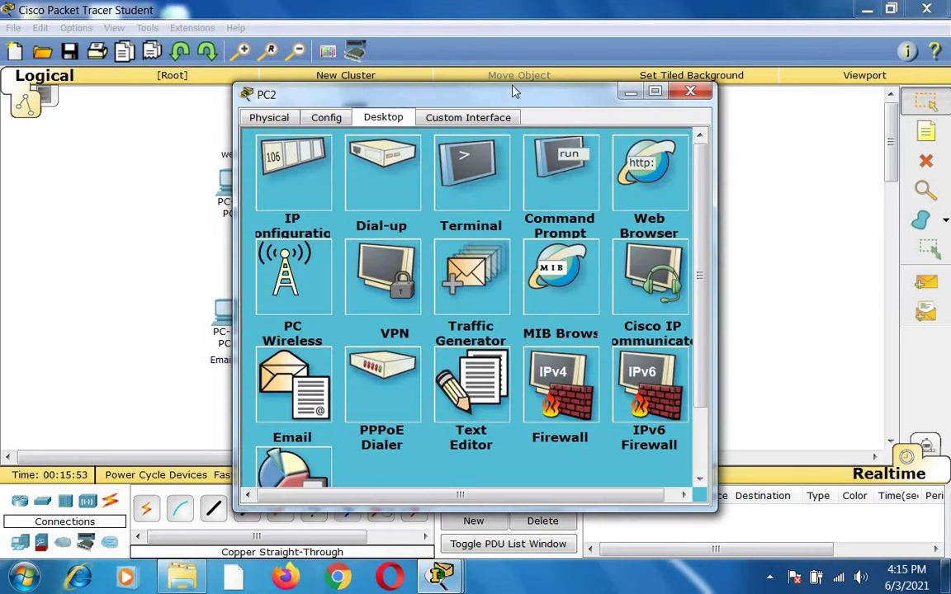
{"action": "left_click_drag", "start_coordinate": [513, 91], "coordinate": [654, 68]}
{"action": "left_click", "coordinate": [675, 152]}
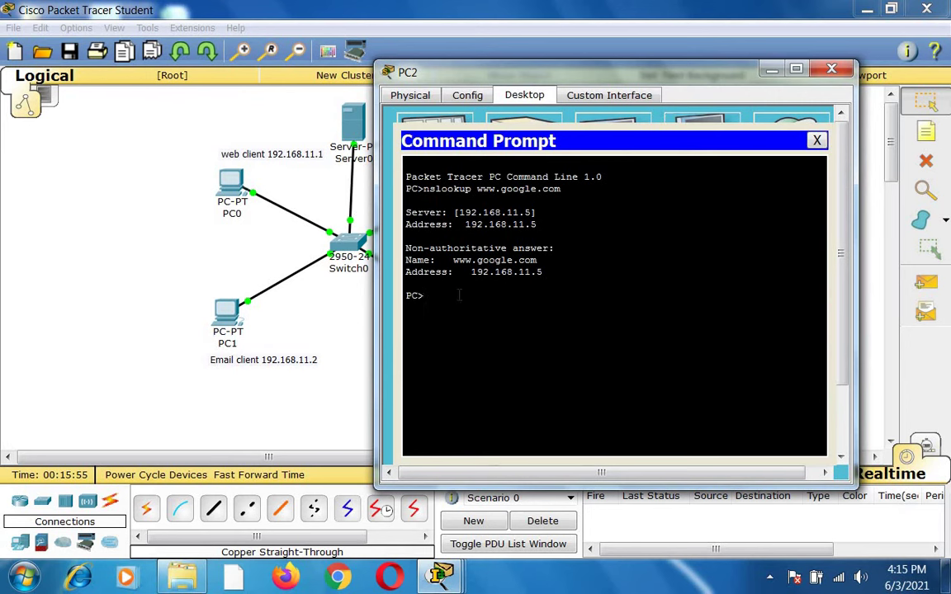
{"action": "type", "text": "ftp"}
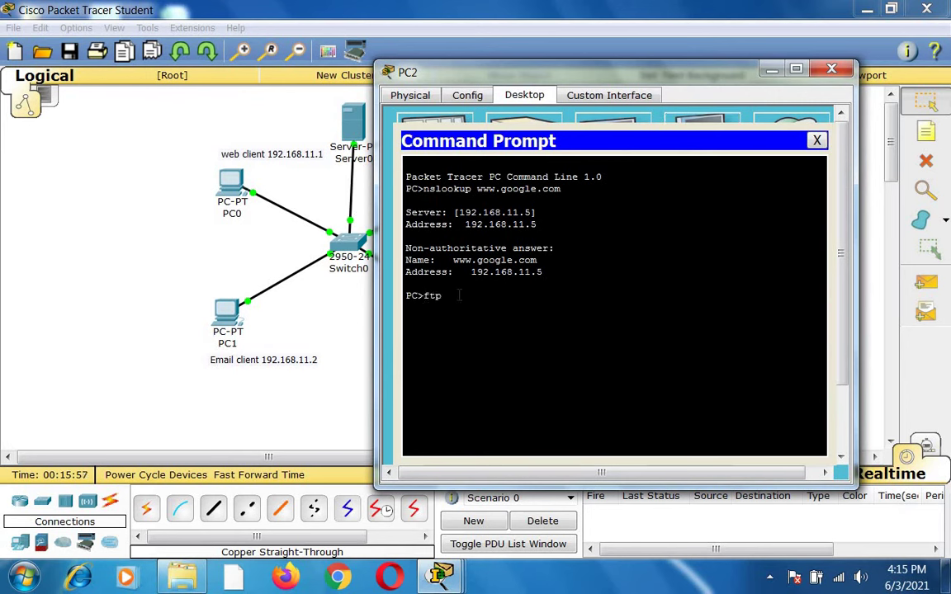
{"action": "type", "text": " www.google.com"}
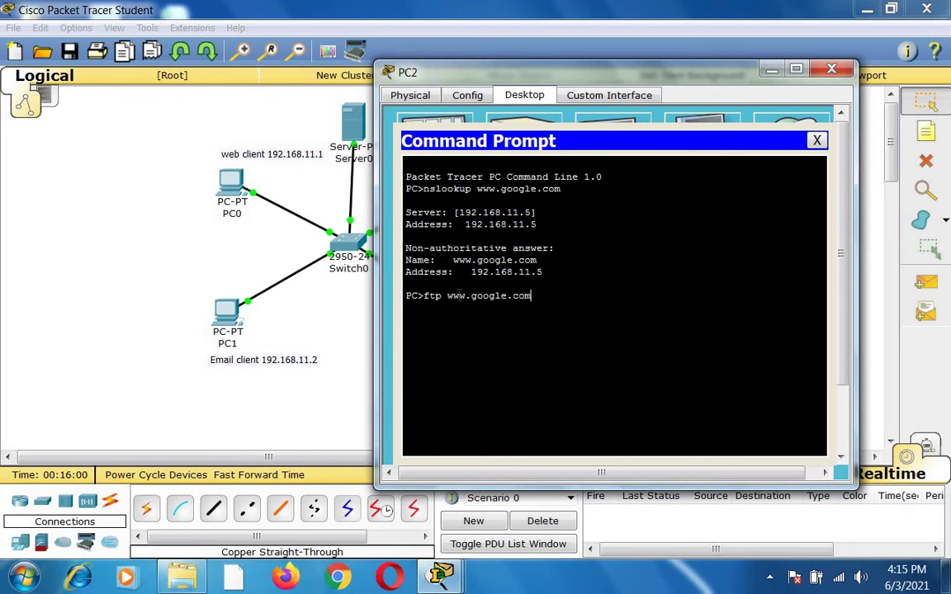
{"action": "key", "text": "Return"}
{"action": "type", "text": "admin"}
{"action": "key", "text": "Return"}
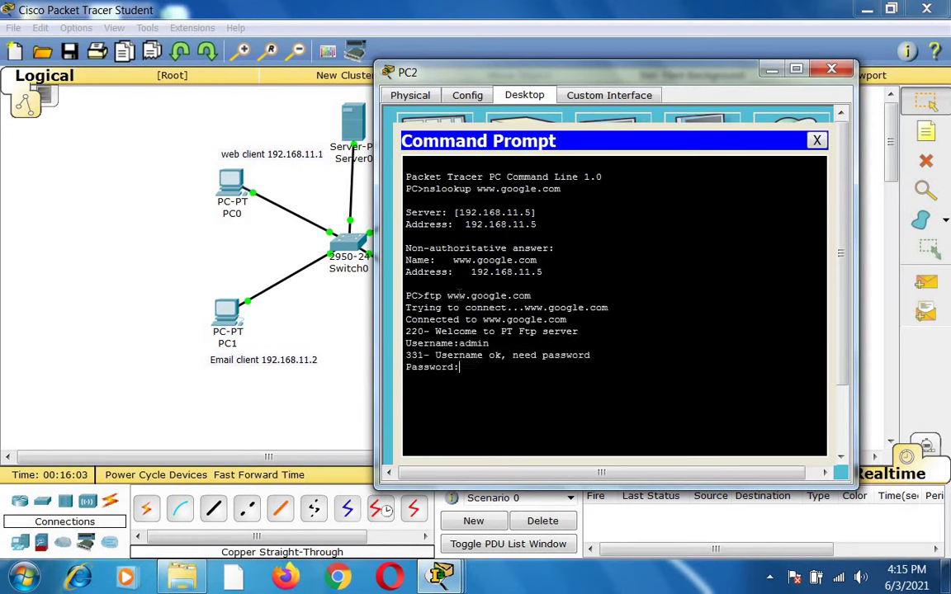
{"action": "key", "text": "Return"}
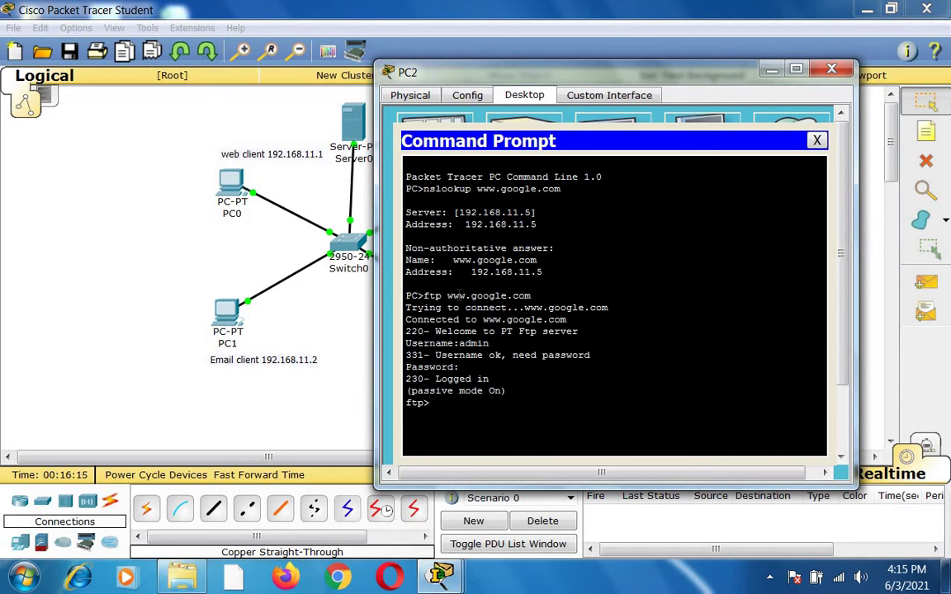
Download test.txt with get test.txt, list files with dir, and close the prompt
{"action": "type", "text": "get test.txt"}
{"action": "key", "text": "Return"}
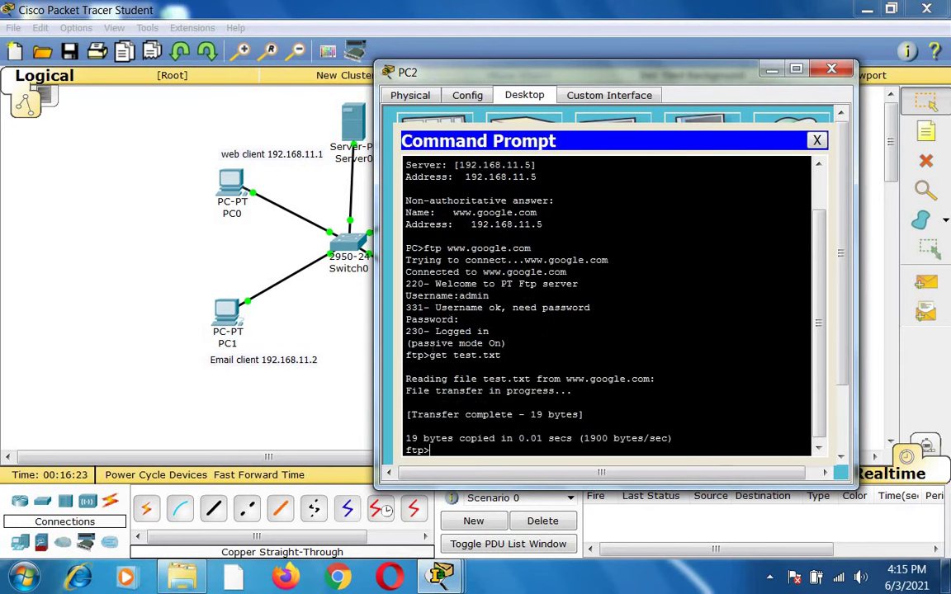
{"action": "left_click_drag", "start_coordinate": [502, 356], "coordinate": [429, 356]}
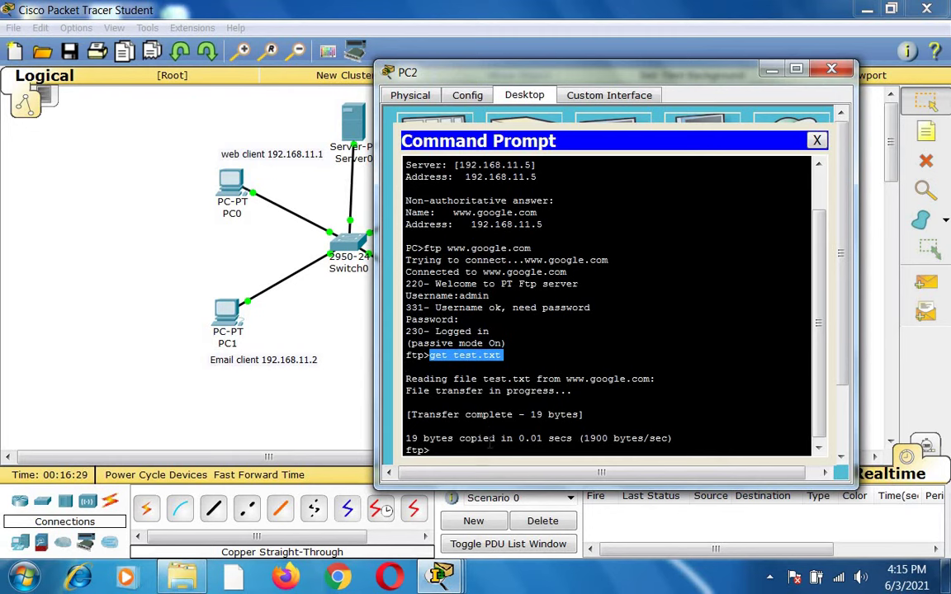
{"action": "type", "text": "di"}
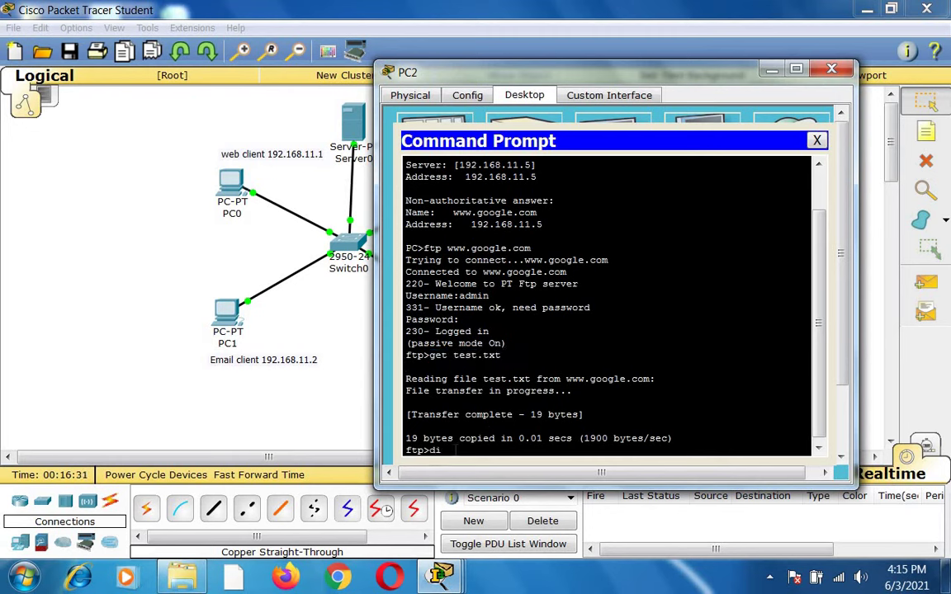
{"action": "type", "text": "r"}
{"action": "key", "text": "Return"}
{"action": "left_click_drag", "start_coordinate": [442, 438], "coordinate": [774, 443]}
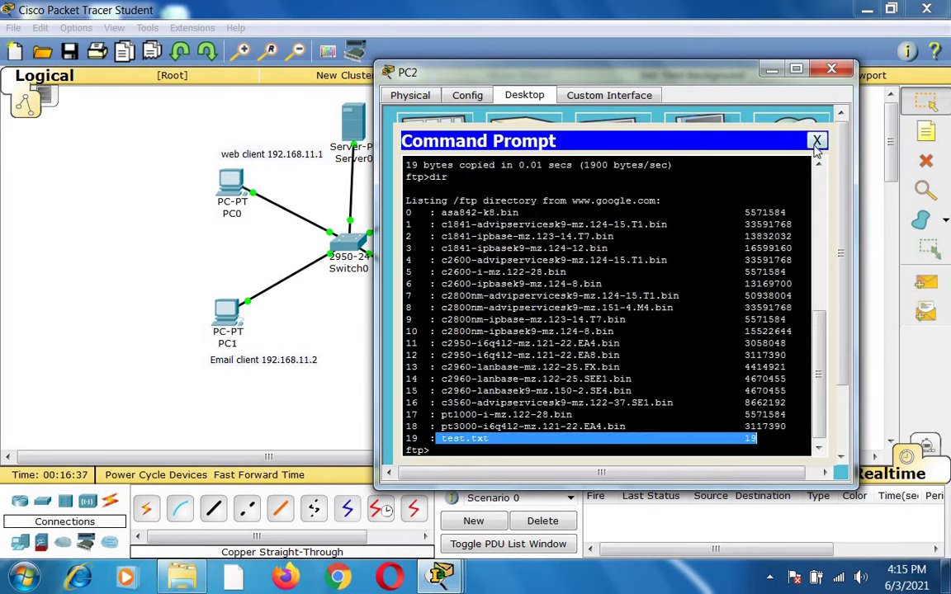
{"action": "left_click", "coordinate": [816, 140]}
Close PC2's window to show Server0, Switch0 and PC0–PC3 again
{"action": "left_click", "coordinate": [830, 72]}
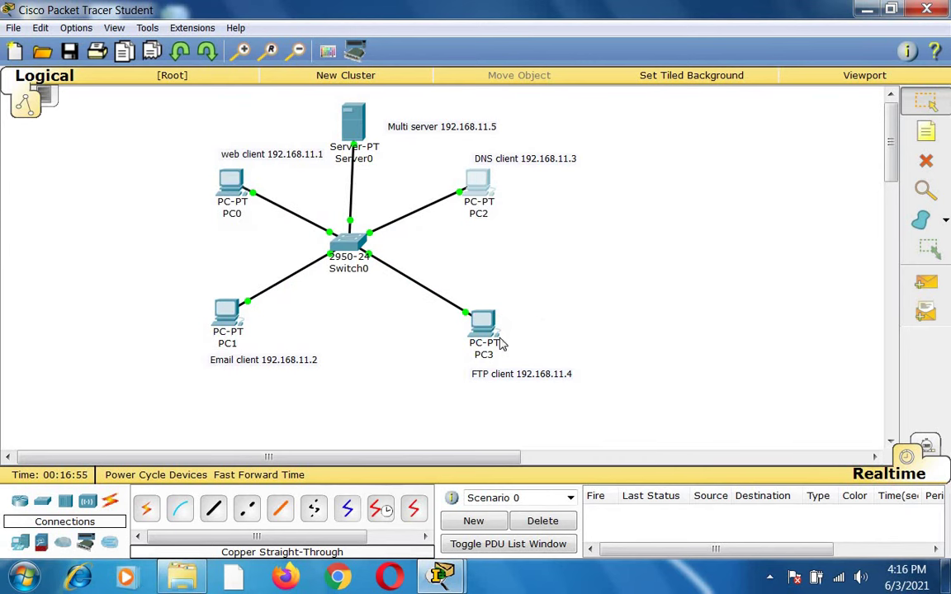
{"action": "mouse_move", "coordinate": [501, 344]}
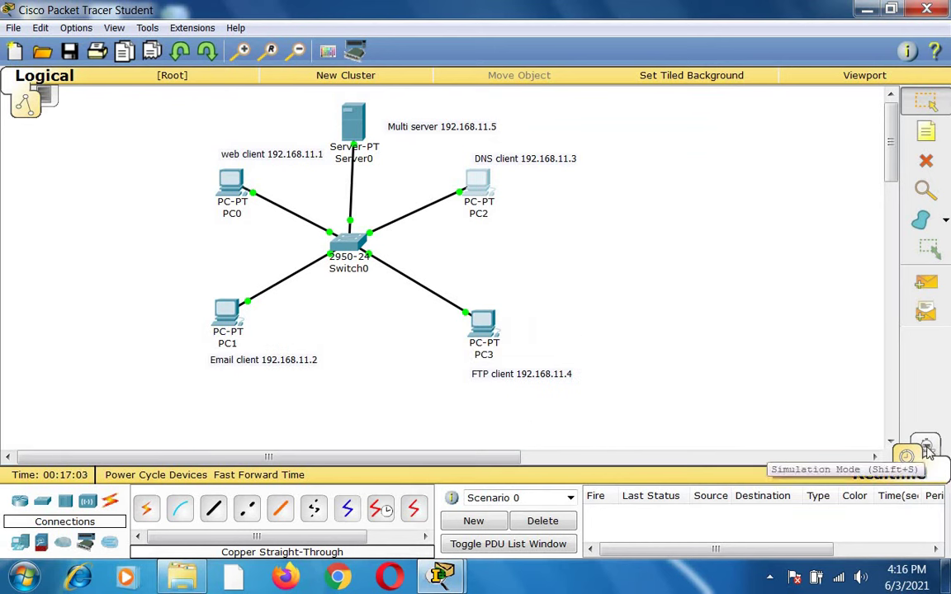
Switch to Simulation mode and run 'ping 192.168.11.1' from Server0's Command Prompt
{"action": "left_click", "coordinate": [925, 448]}
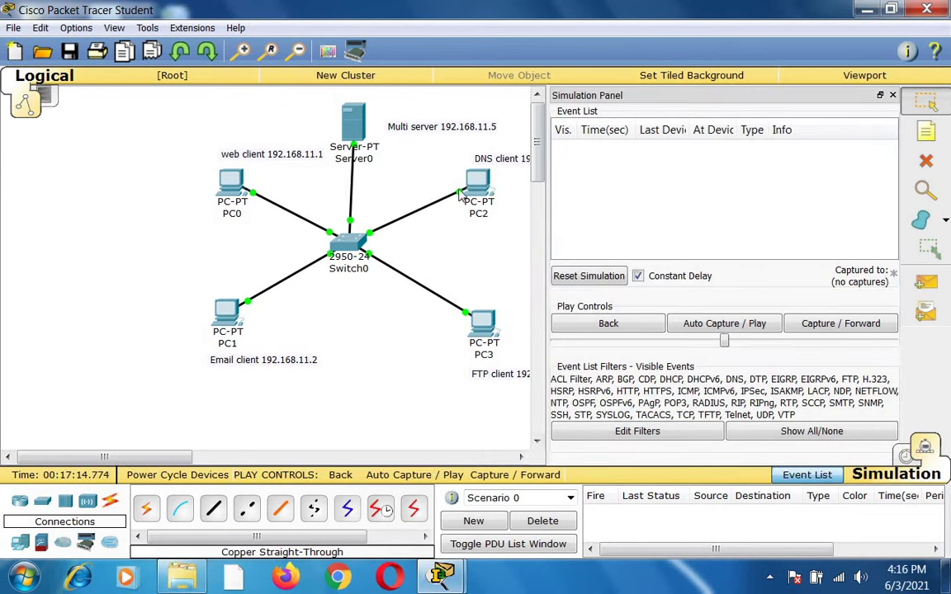
{"action": "left_click", "coordinate": [355, 123]}
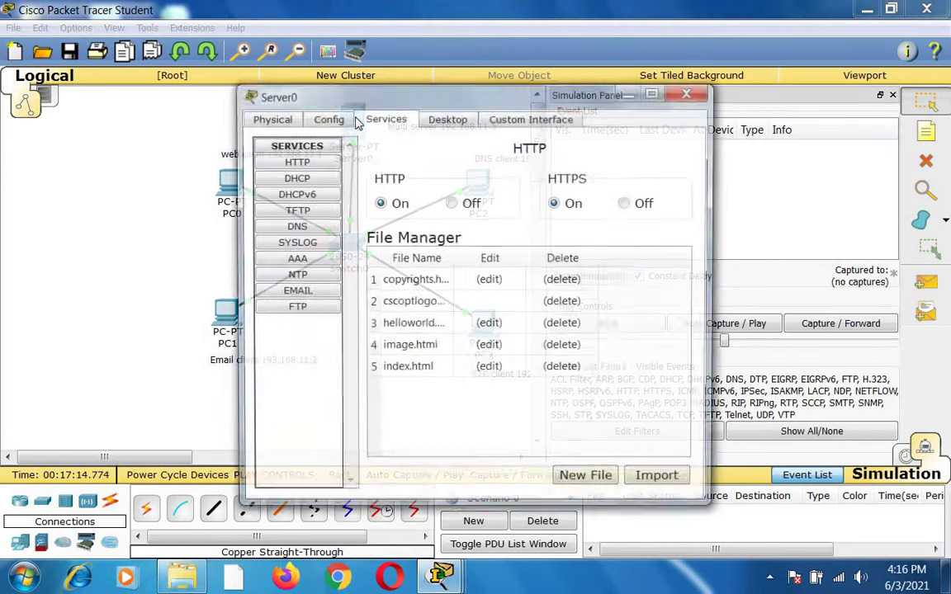
{"action": "left_click", "coordinate": [449, 117]}
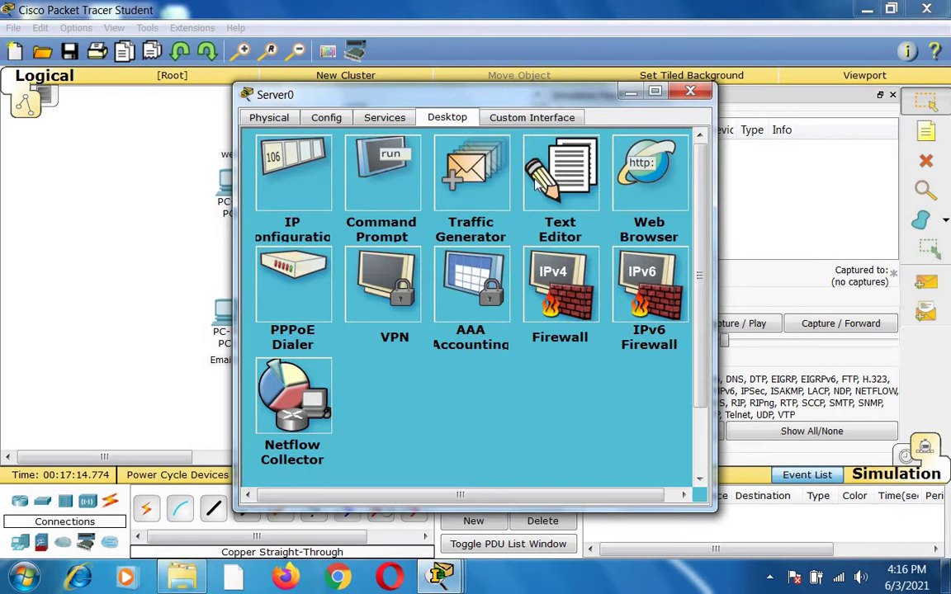
{"action": "left_click", "coordinate": [373, 203]}
{"action": "type", "text": "p"}
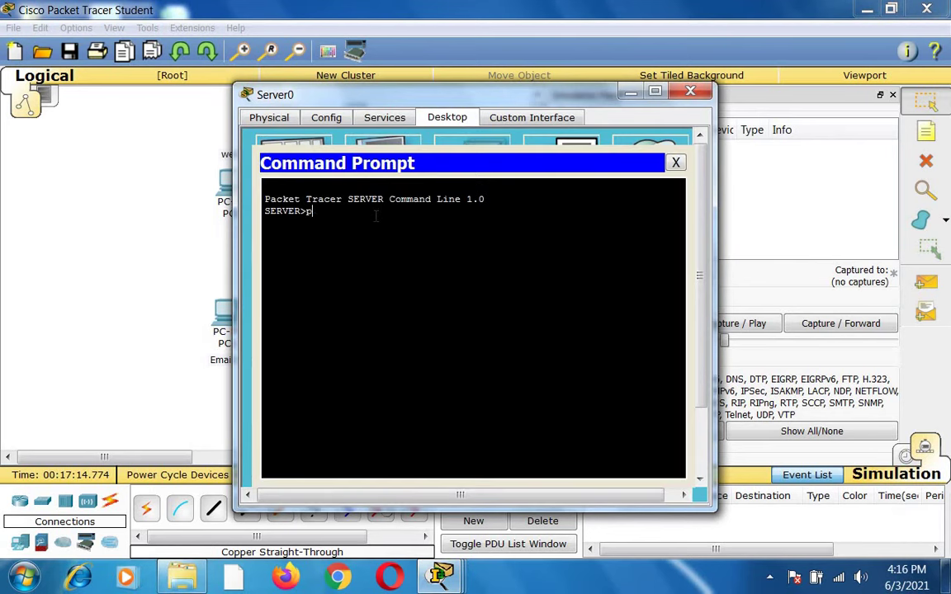
{"action": "type", "text": "ing 192.168.11.1"}
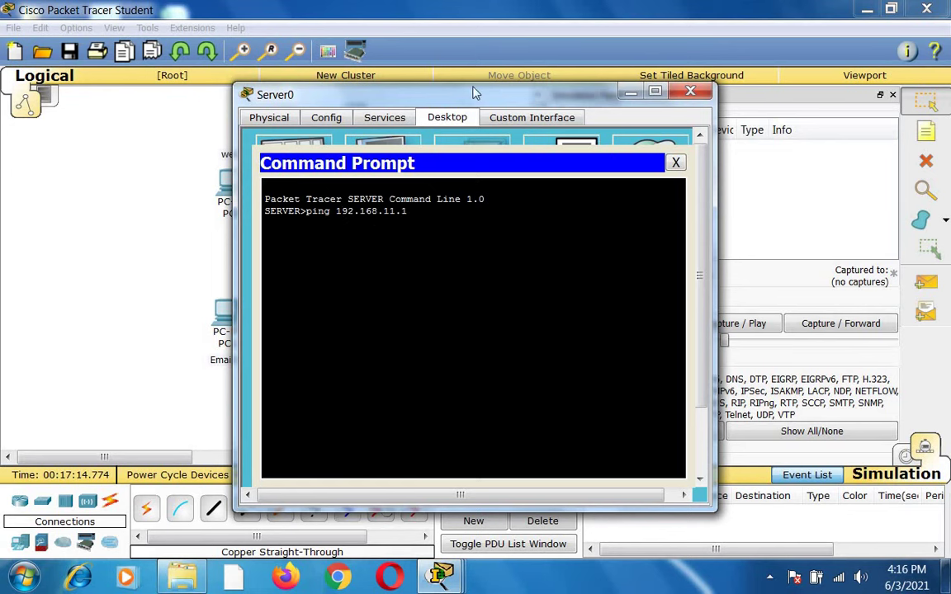
{"action": "left_click_drag", "start_coordinate": [475, 92], "coordinate": [532, 89]}
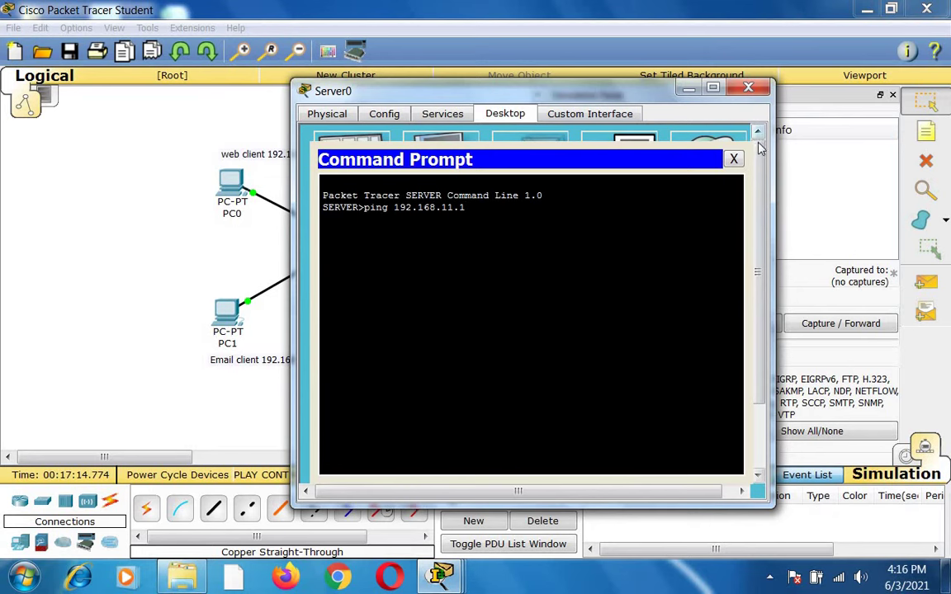
{"action": "key", "text": "Return"}
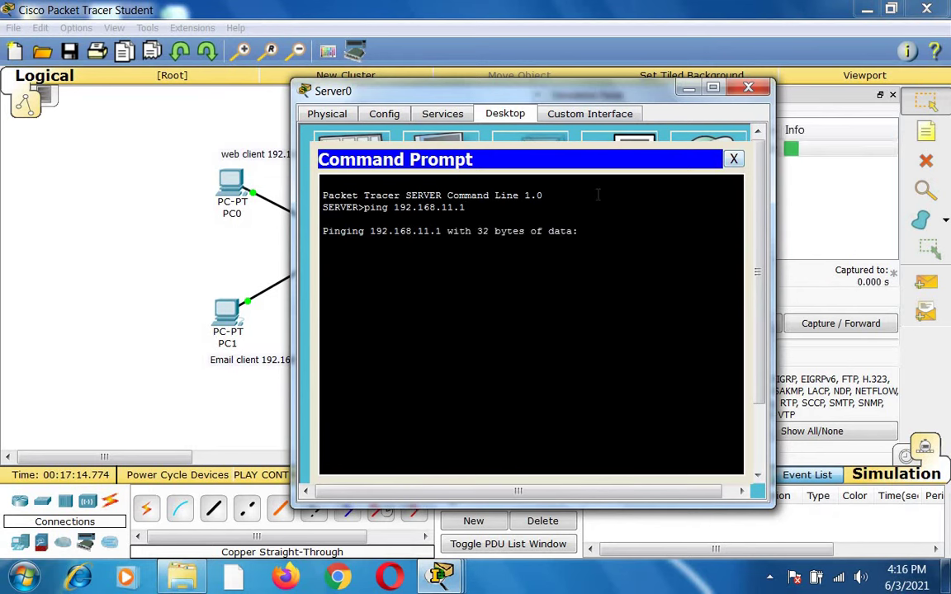
Inspect the queued ICMP event in the simulation event list, then minimize Server0's window
{"action": "left_click", "coordinate": [748, 87]}
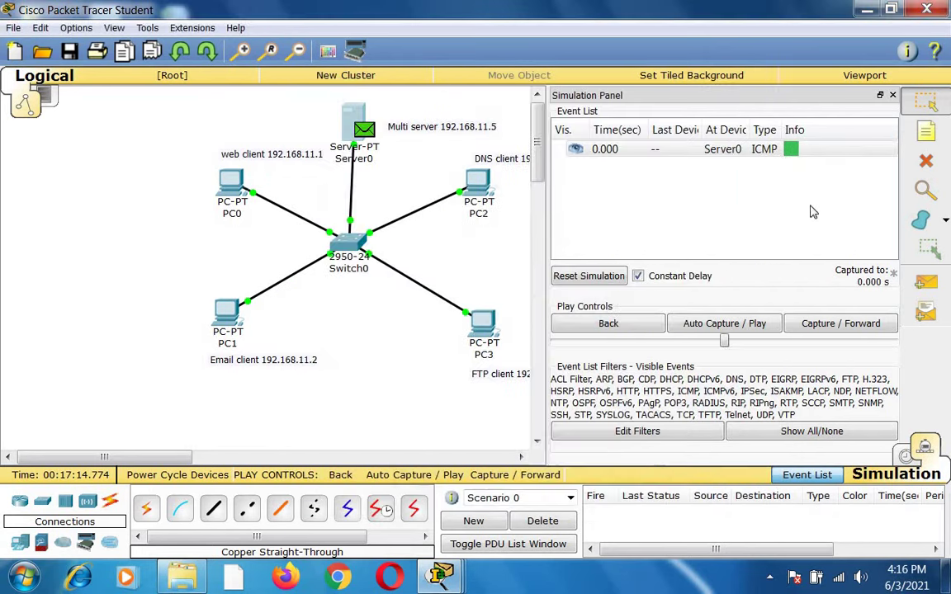
{"action": "left_click", "coordinate": [791, 148]}
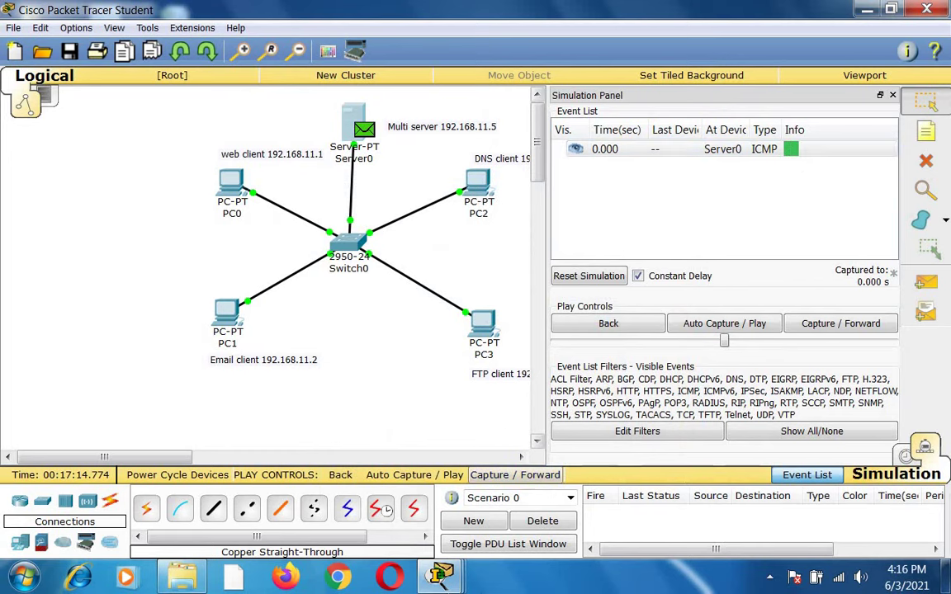
{"action": "mouse_move", "coordinate": [441, 576]}
{"action": "left_click", "coordinate": [621, 525]}
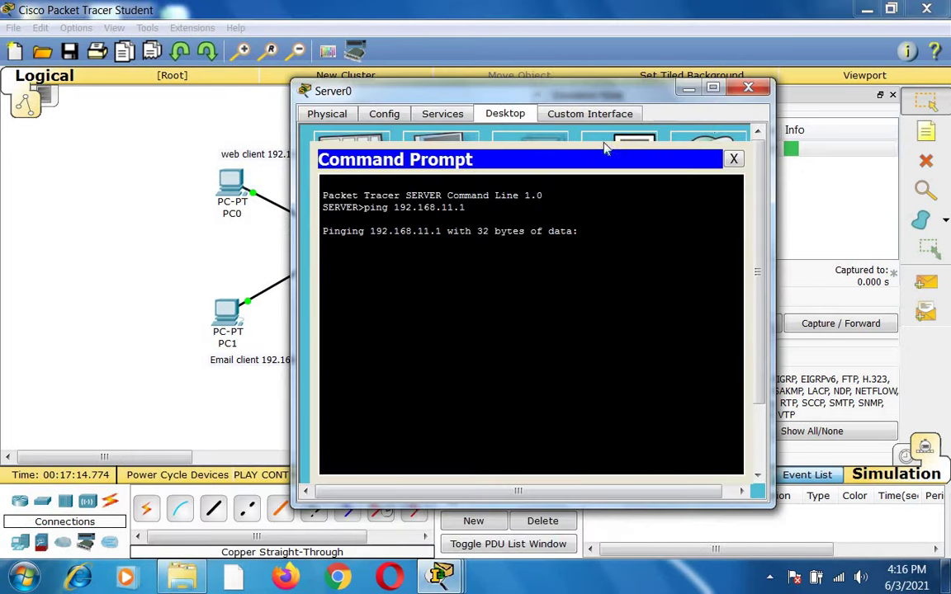
{"action": "left_click", "coordinate": [690, 90]}
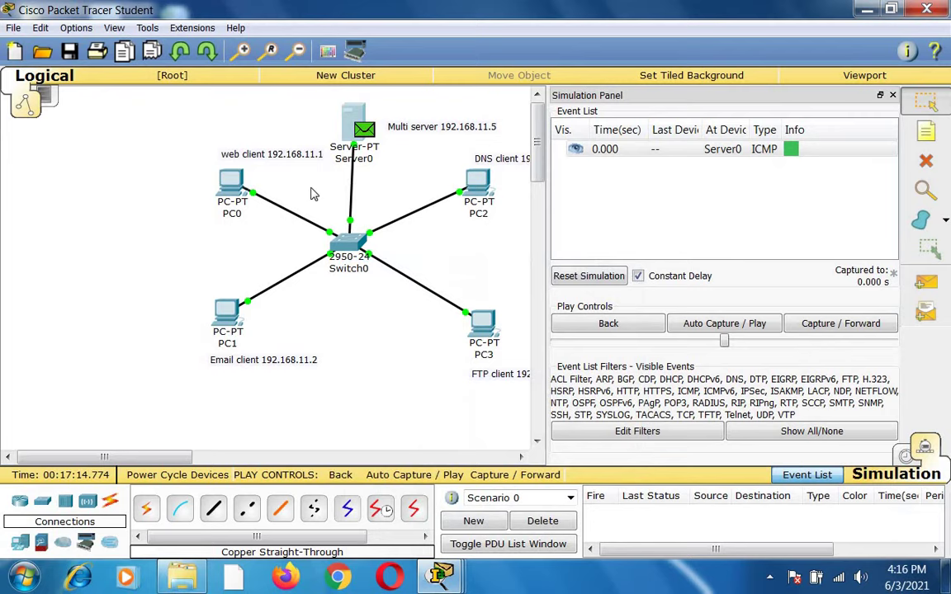
{"action": "left_click", "coordinate": [221, 174]}
From PC0's Mail Browser, send a mail with subject 'hi' and body 'hi' to the recipient's e-mail address
{"action": "left_click", "coordinate": [277, 353]}
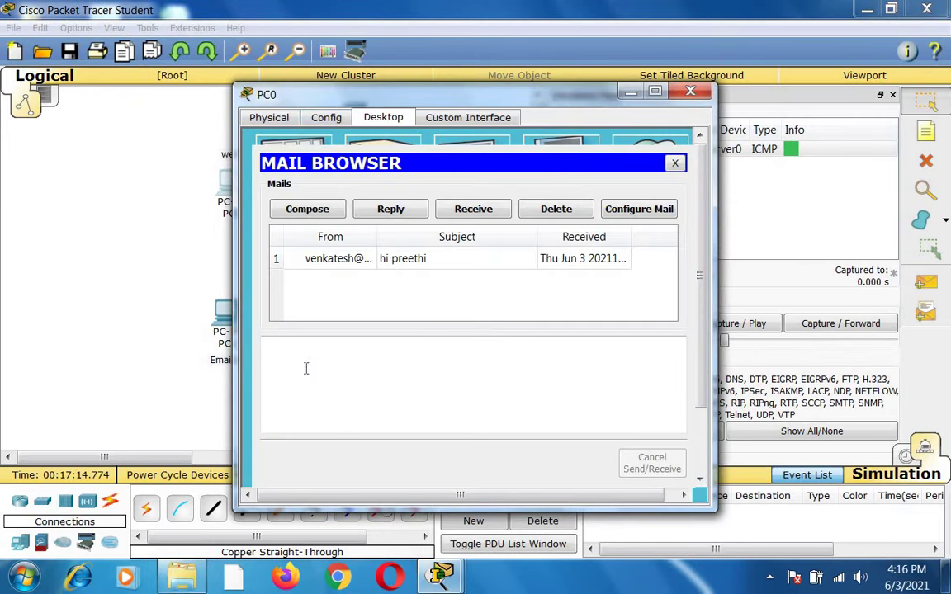
{"action": "left_click", "coordinate": [307, 209]}
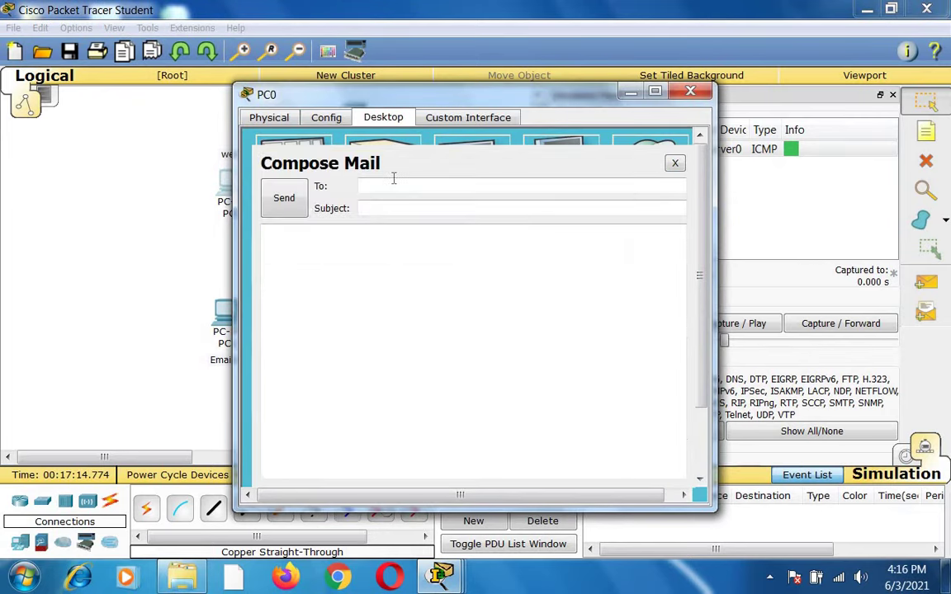
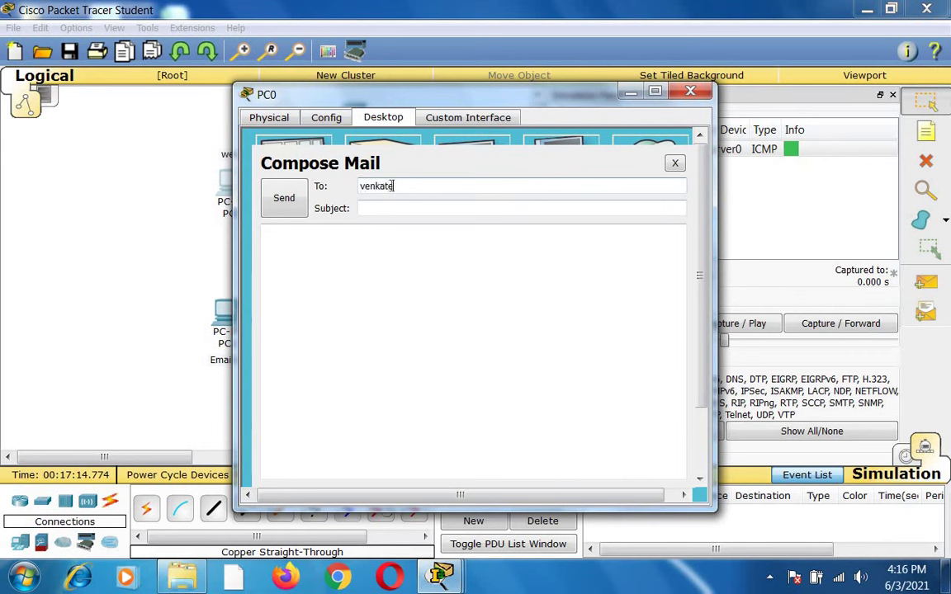
{"action": "key", "text": "Tab"}
{"action": "type", "text": "hi"}
{"action": "key", "text": "Tab"}
{"action": "type", "text": "hi"}
{"action": "left_click", "coordinate": [284, 198]}
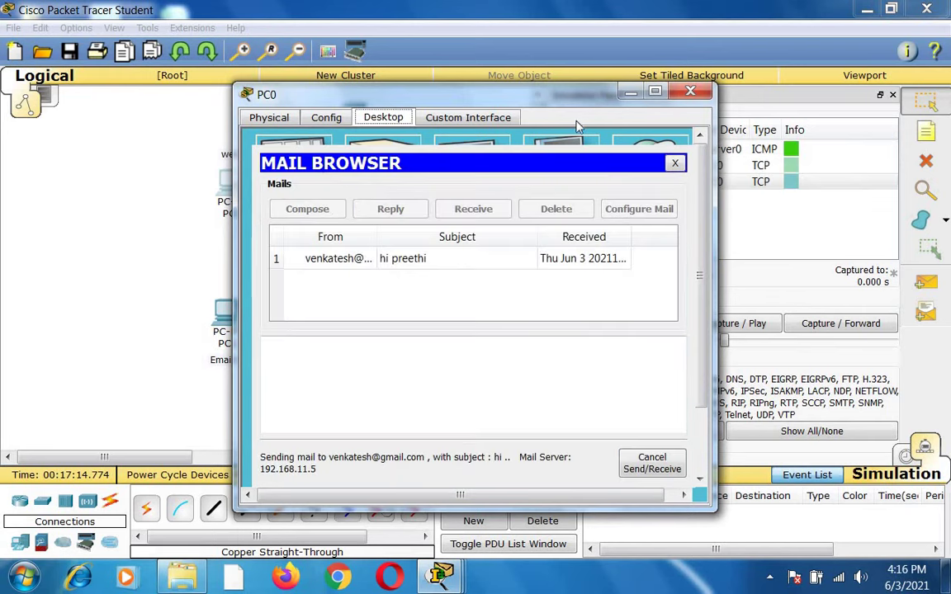
{"action": "left_click", "coordinate": [631, 91]}
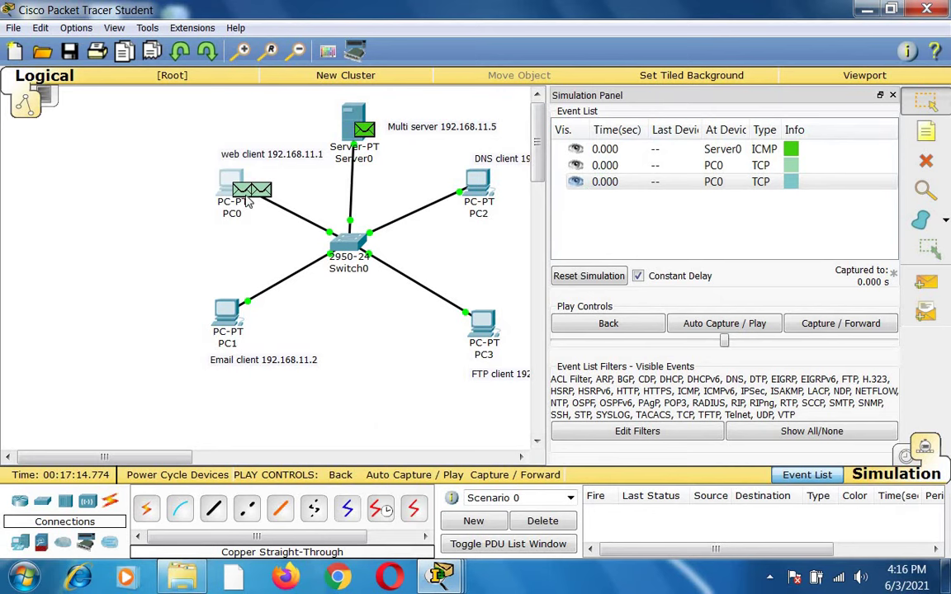
Have PC1's mail client receive its new mail from the server
{"action": "left_click", "coordinate": [226, 312]}
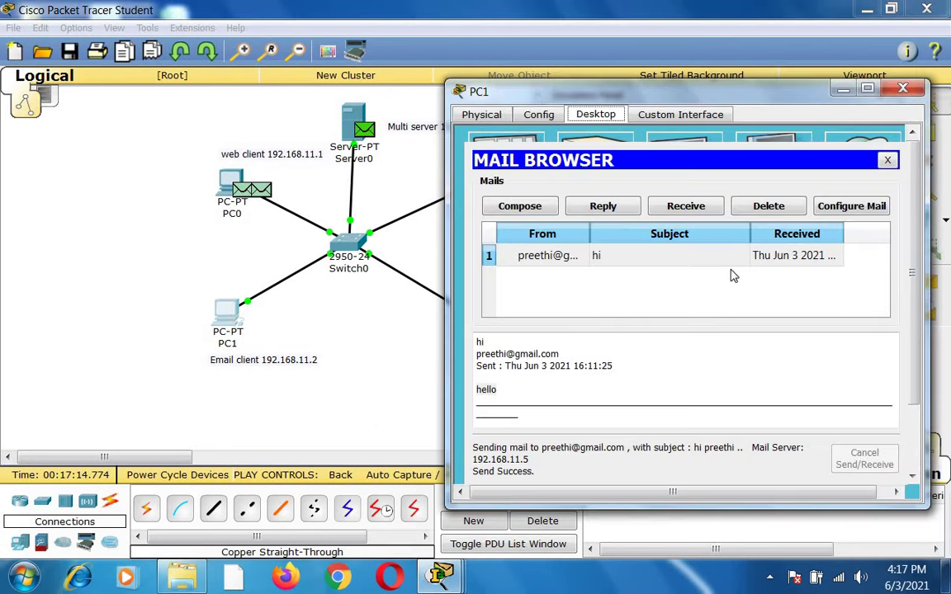
{"action": "left_click", "coordinate": [695, 207]}
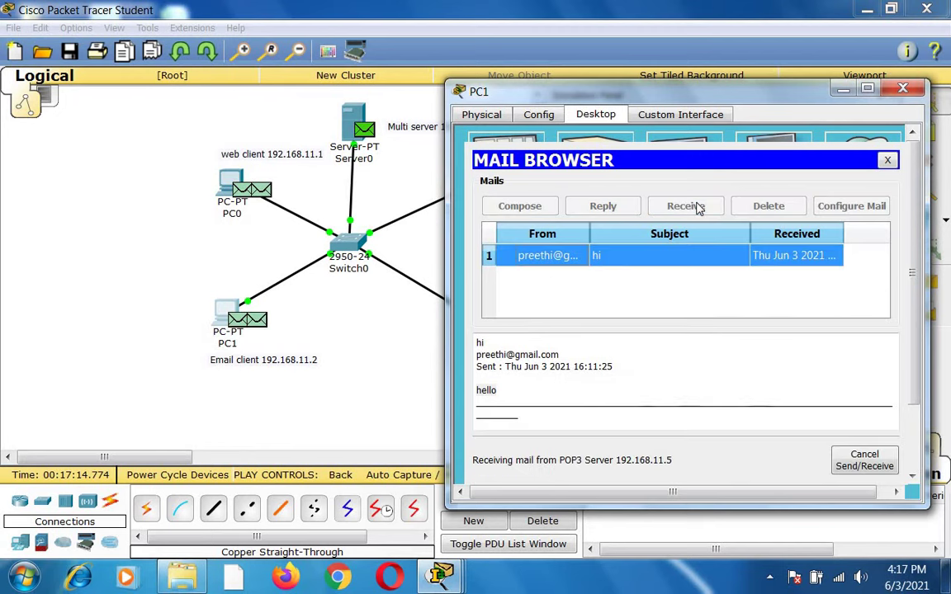
{"action": "key", "text": "shift+s"}
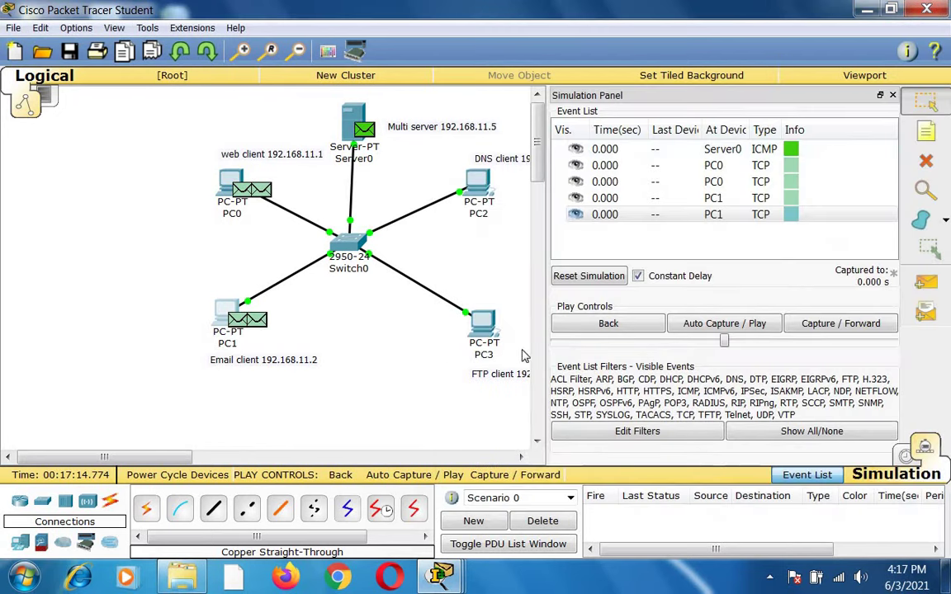
Open PC3's Command Prompt and try to leave the FTP session with 'exit'
{"action": "left_click", "coordinate": [483, 324]}
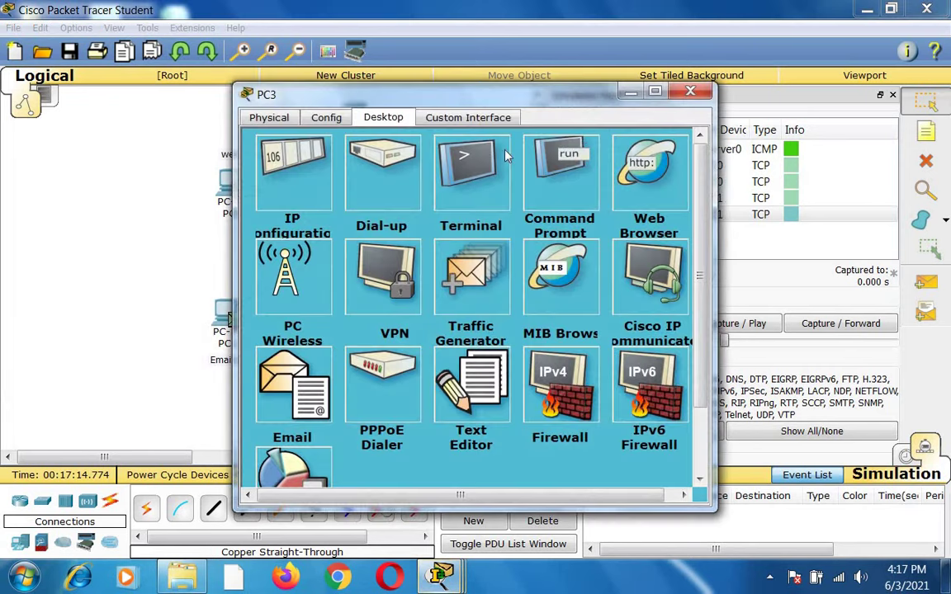
{"action": "left_click", "coordinate": [515, 159]}
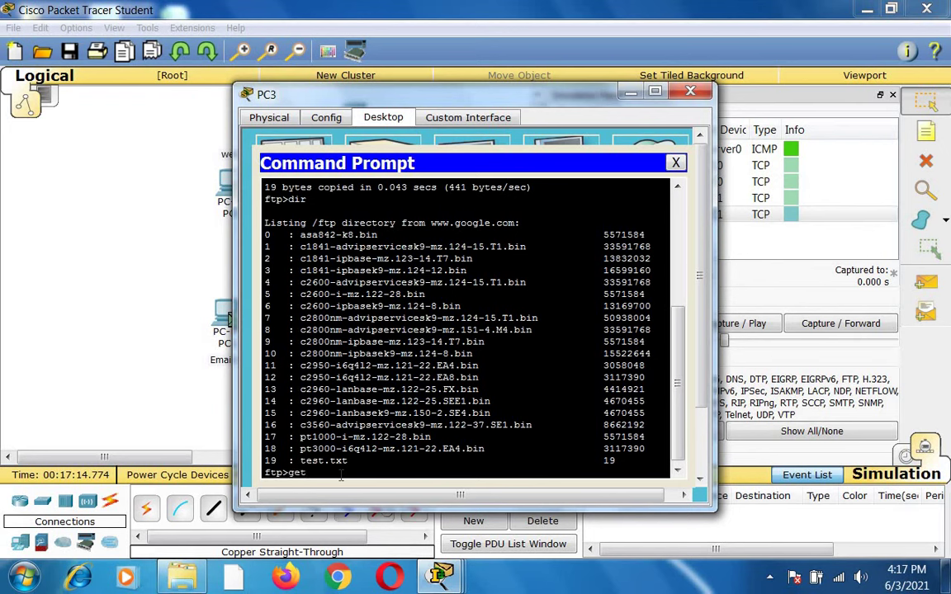
{"action": "type", "text": "get tes"}
{"action": "key", "text": "BackSpace"}
{"action": "key", "text": "BackSpace"}
{"action": "key", "text": "BackSpace"}
{"action": "key", "text": "BackSpace"}
{"action": "key", "text": "BackSpace"}
{"action": "key", "text": "BackSpace"}
{"action": "key", "text": "BackSpace"}
{"action": "key", "text": "BackSpace"}
{"action": "key", "text": "BackSpace"}
{"action": "type", "text": "exit"}
{"action": "key", "text": "Return"}
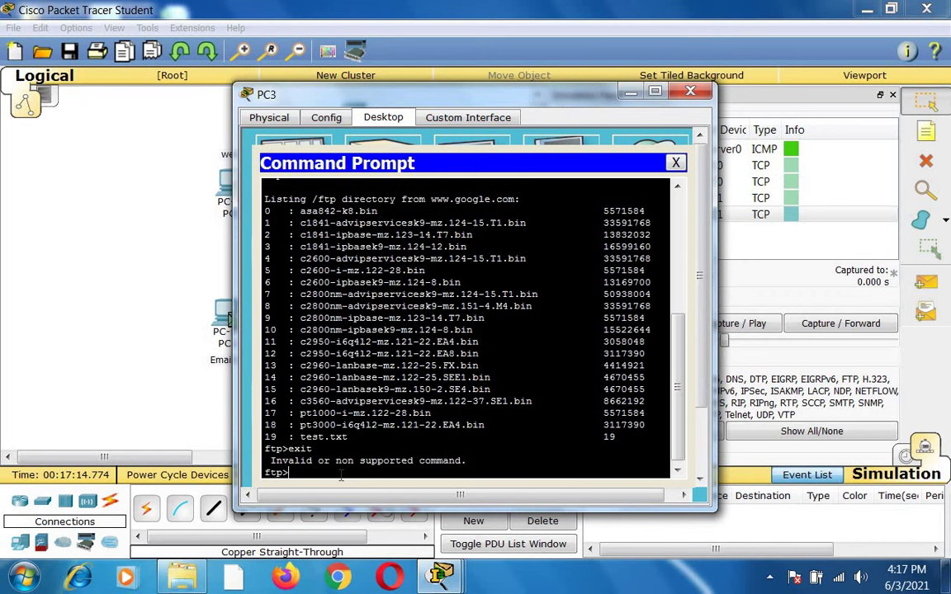
Upload test.txt to the FTP server with 'put test.txt', then minimize PC3's window
{"action": "type", "text": "get te"}
{"action": "type", "text": "st"}
{"action": "key", "text": "BackSpace"}
{"action": "key", "text": "BackSpace"}
{"action": "key", "text": "BackSpace"}
{"action": "key", "text": "BackSpace"}
{"action": "key", "text": "BackSpace"}
{"action": "key", "text": "BackSpace"}
{"action": "key", "text": "BackSpace"}
{"action": "type", "text": "put test.txt"}
{"action": "key", "text": "Return"}
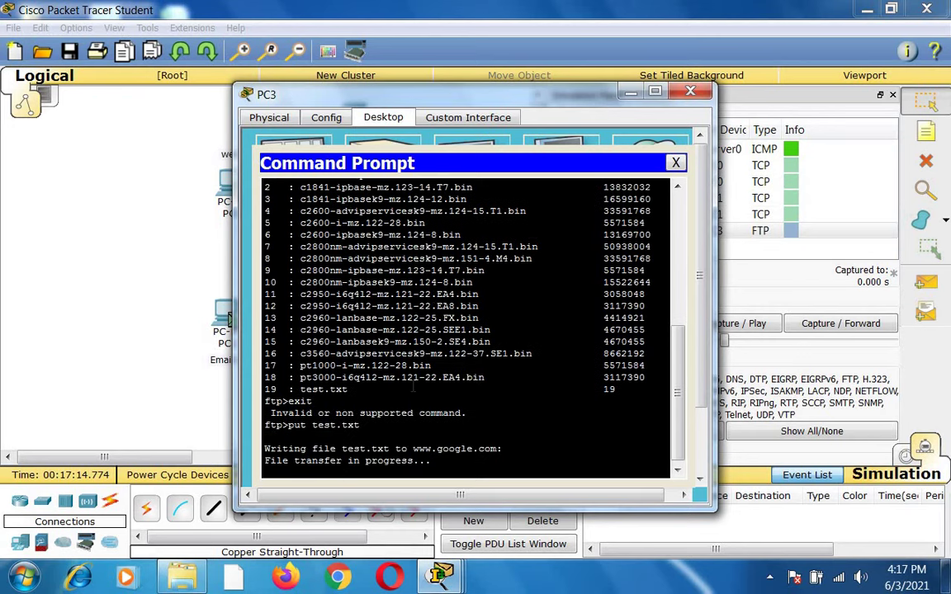
{"action": "left_click", "coordinate": [627, 93]}
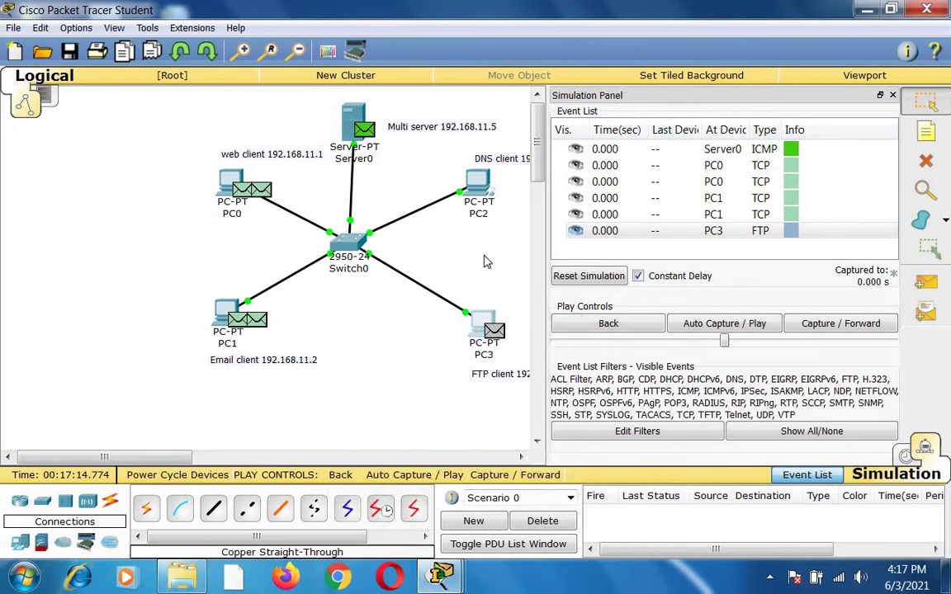
{"action": "left_click", "coordinate": [481, 192]}
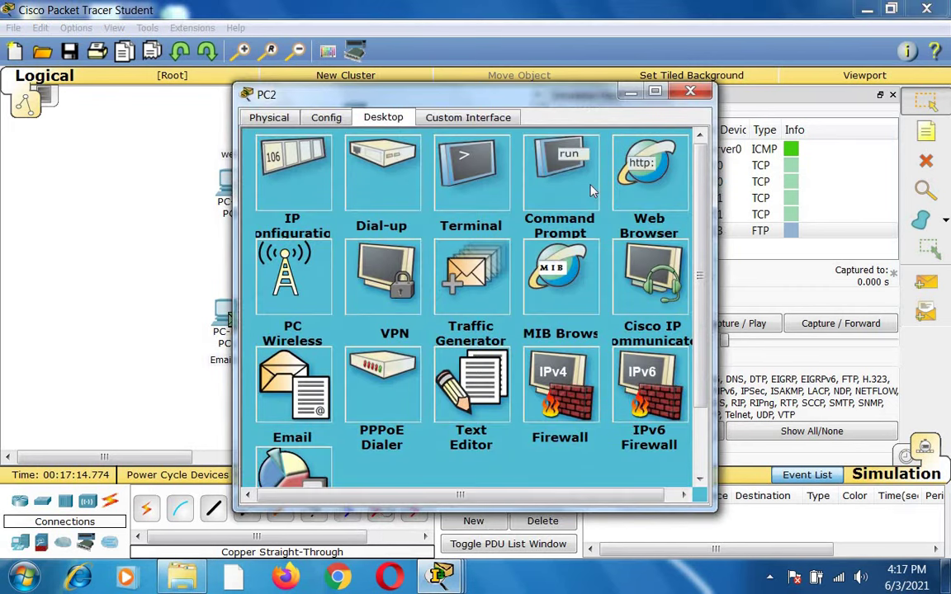
{"action": "left_click", "coordinate": [591, 191]}
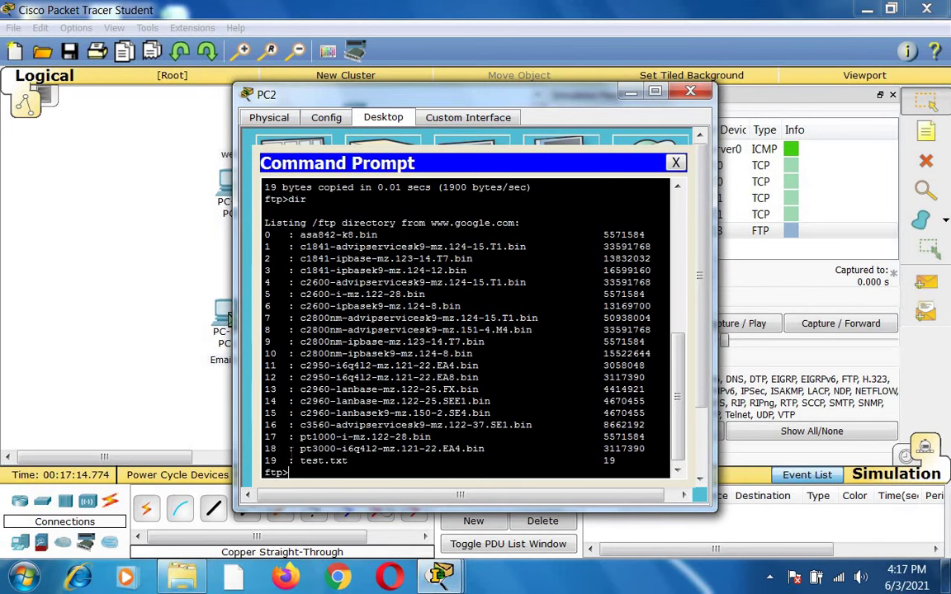
{"action": "left_click", "coordinate": [675, 163]}
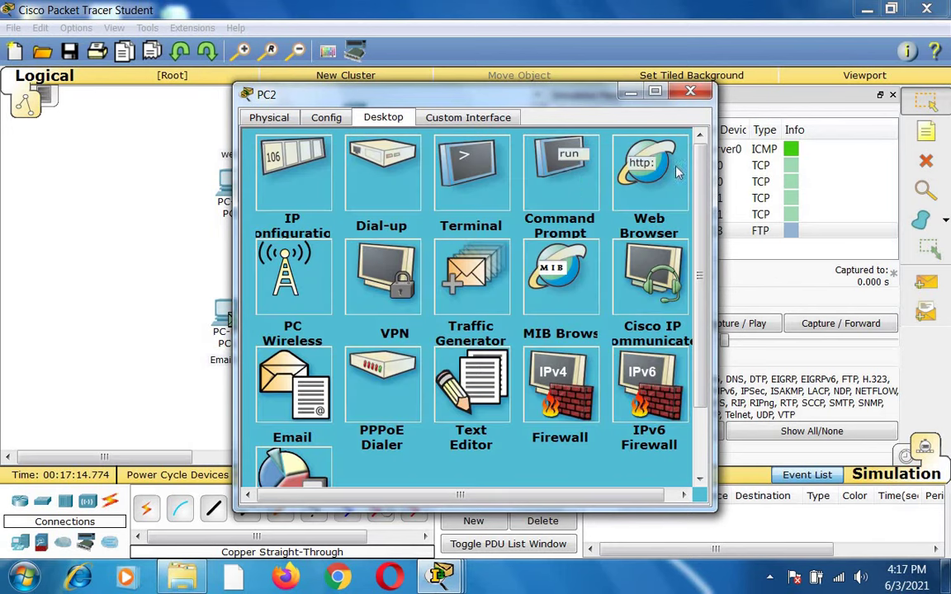
{"action": "left_click", "coordinate": [521, 160]}
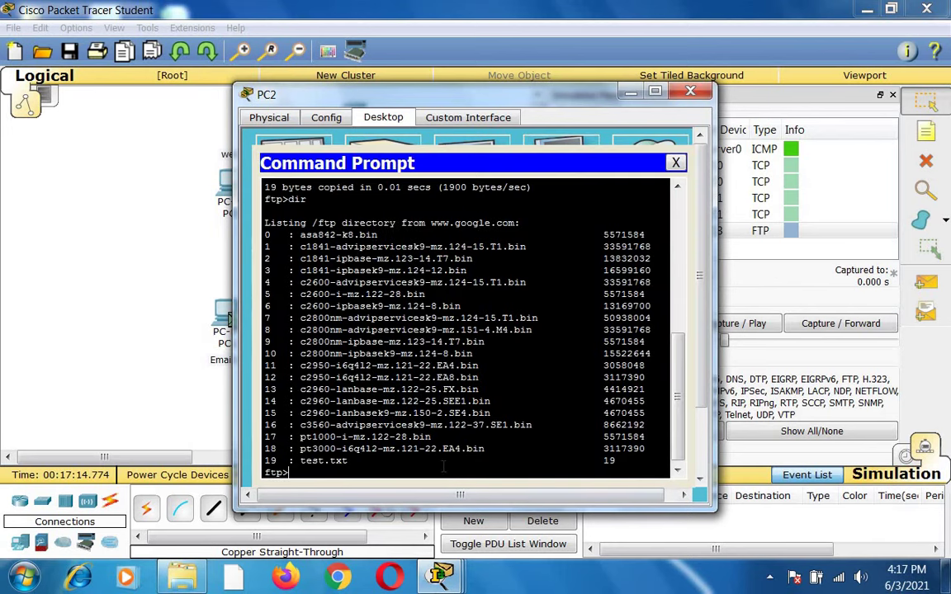
{"action": "type", "text": "nslookup www.google.com"}
{"action": "key", "text": "Return"}
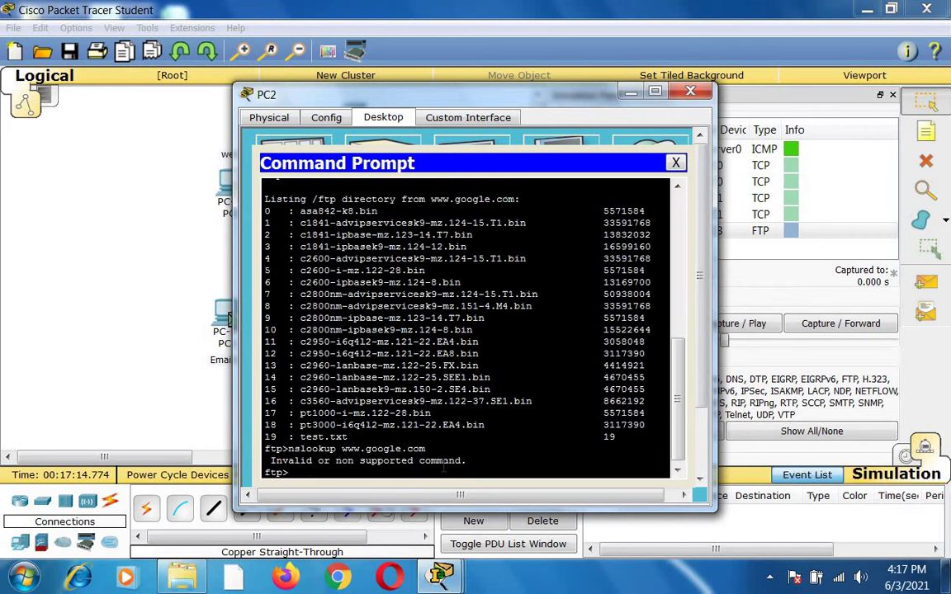
{"action": "type", "text": "exit"}
{"action": "key", "text": "Return"}
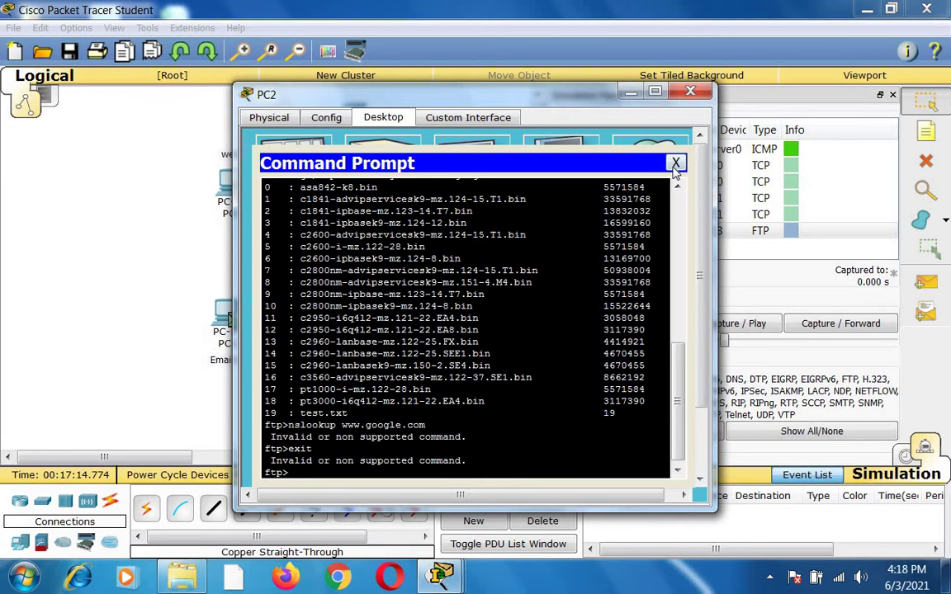
{"action": "left_click", "coordinate": [675, 162]}
{"action": "left_click", "coordinate": [693, 95]}
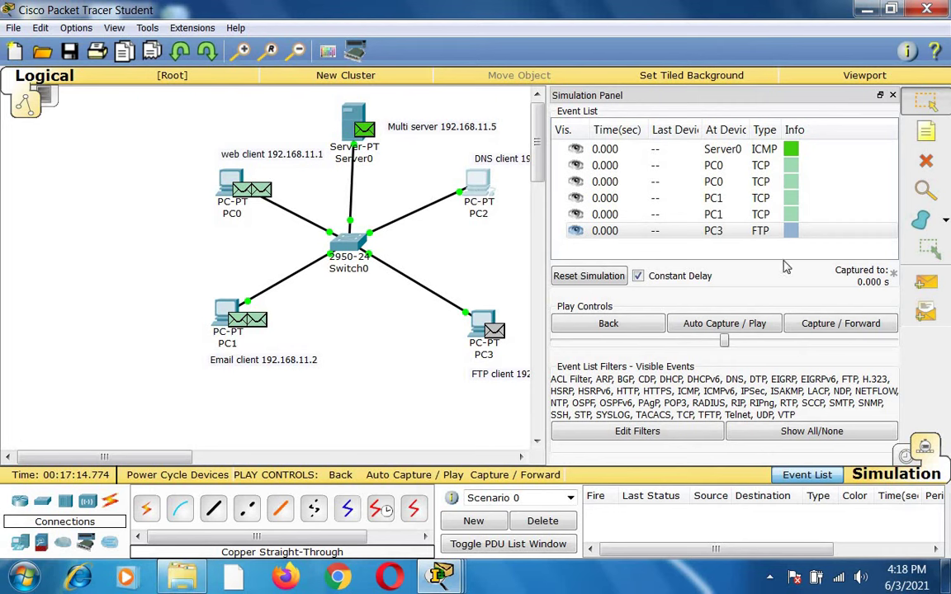
Advance the simulation three steps, from 0.001 s to 0.003 s
{"action": "left_click", "coordinate": [812, 326]}
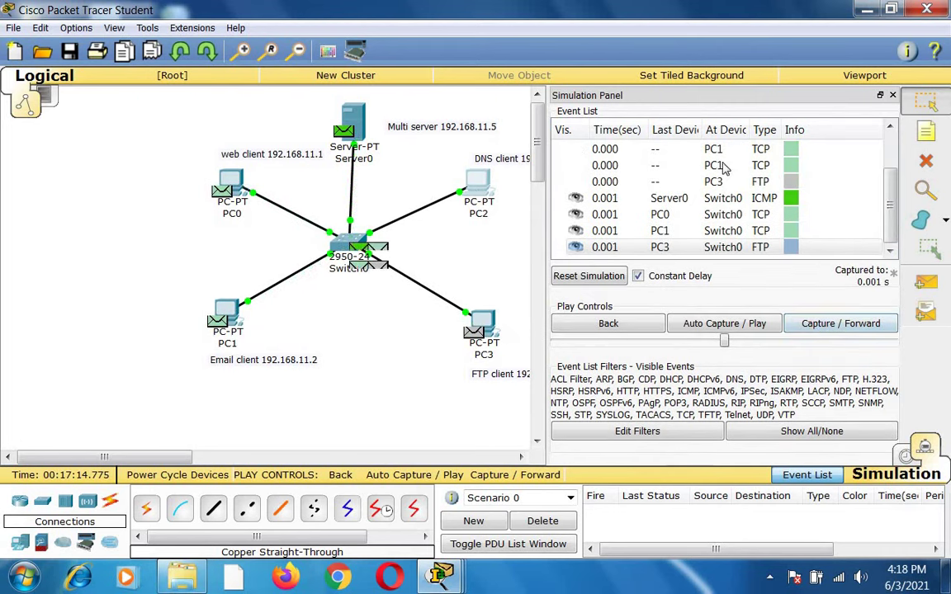
{"action": "left_click", "coordinate": [828, 324]}
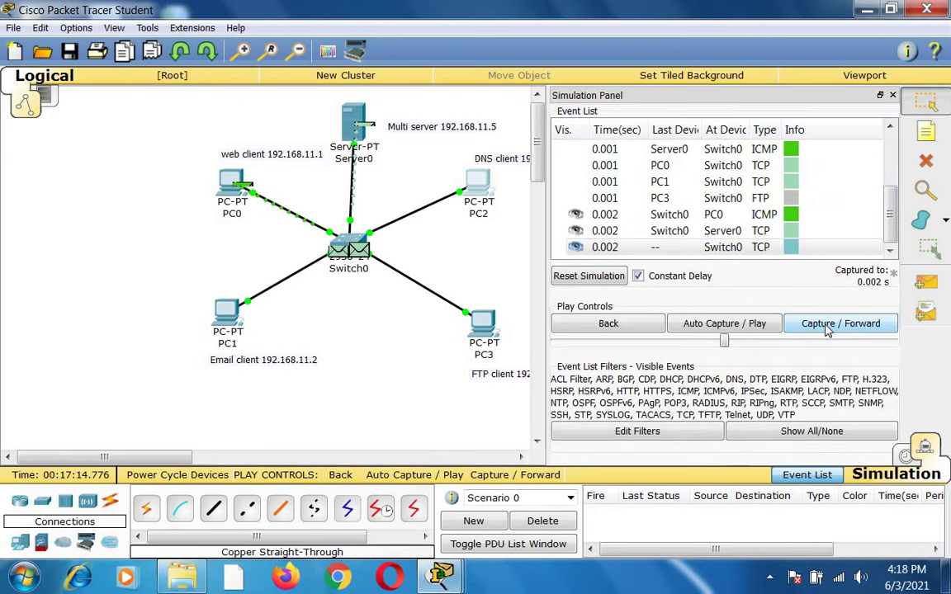
{"action": "left_click", "coordinate": [828, 325]}
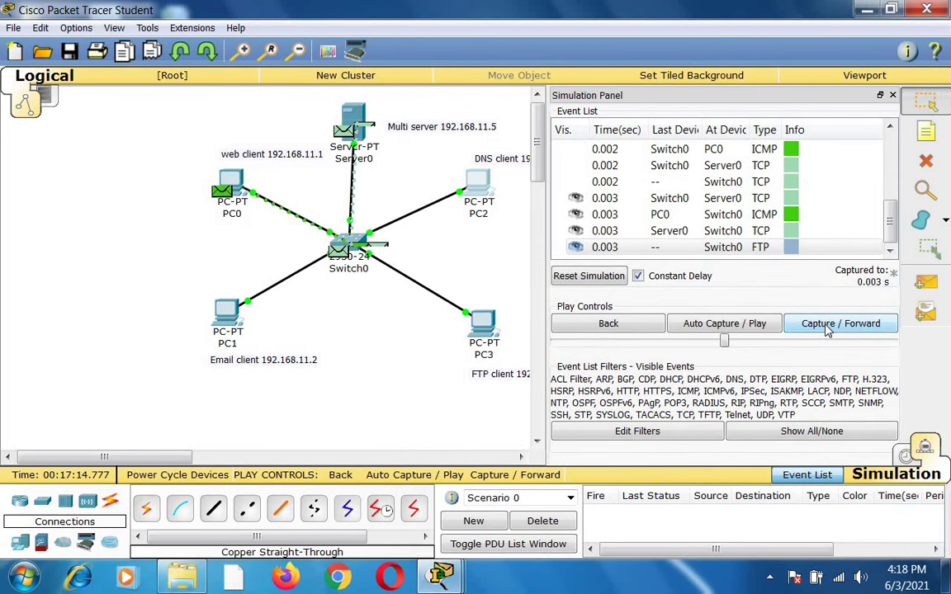